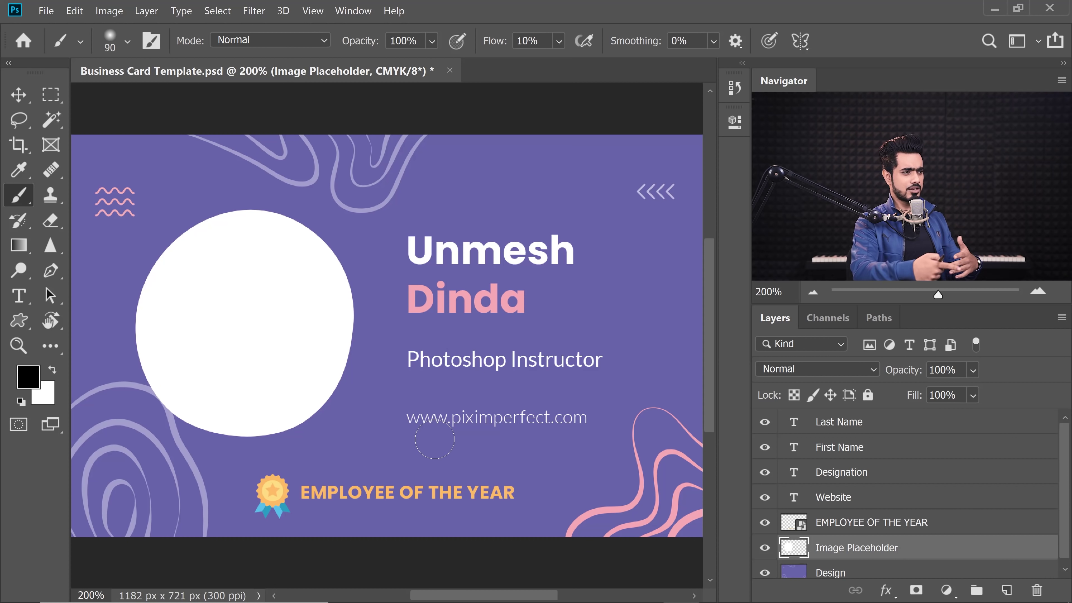
Step: Switch to the Variables folder in File Explorer and look over the portrait photos and the business card template file
{"action": "mouse_move", "coordinate": [435, 602]}
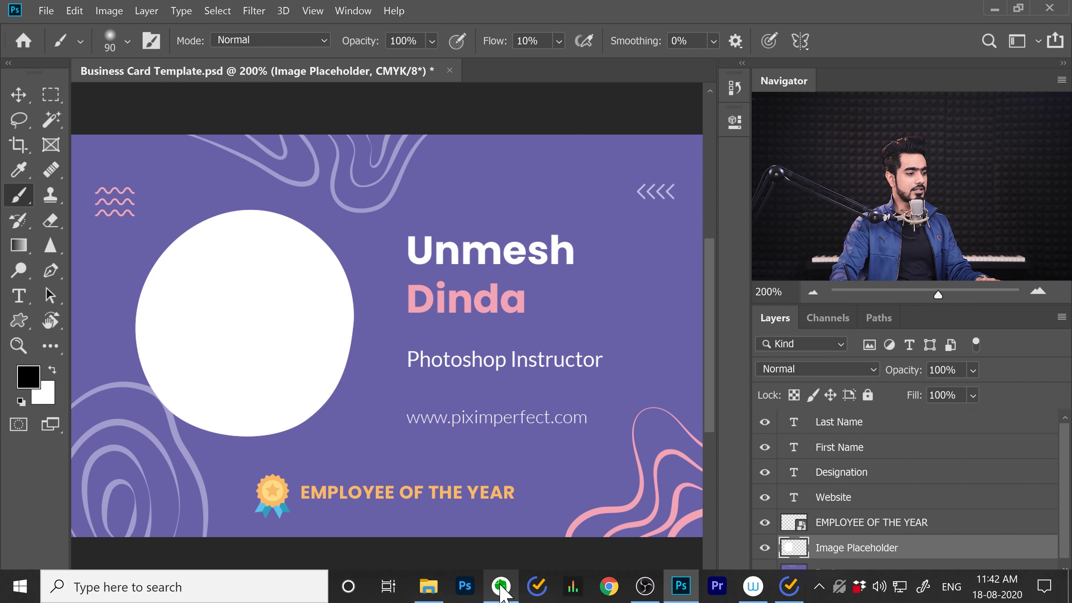
{"action": "left_click", "coordinate": [439, 591]}
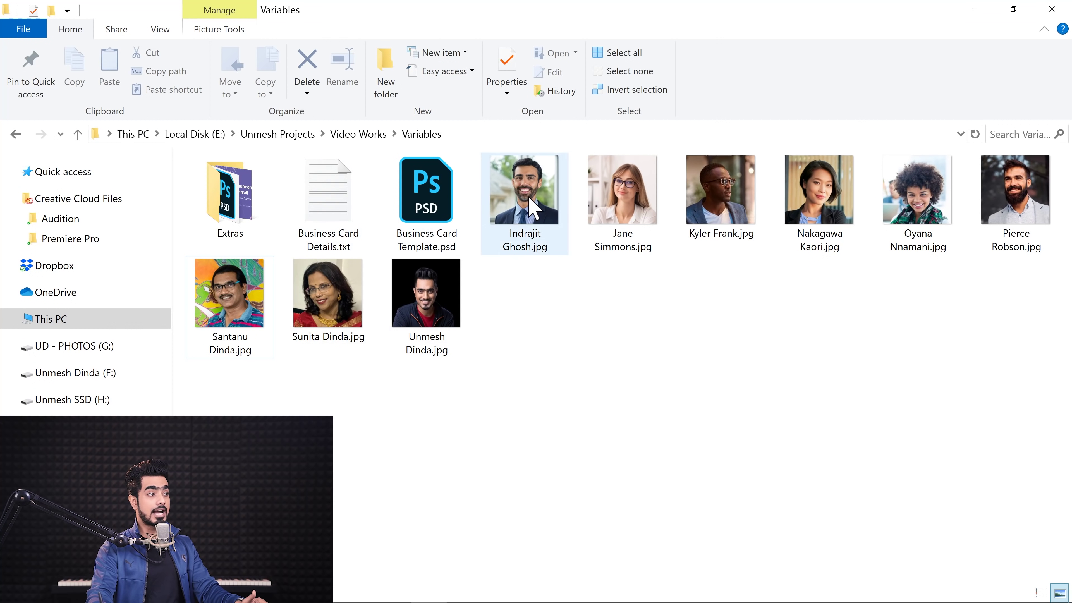
{"action": "left_click", "coordinate": [817, 198]}
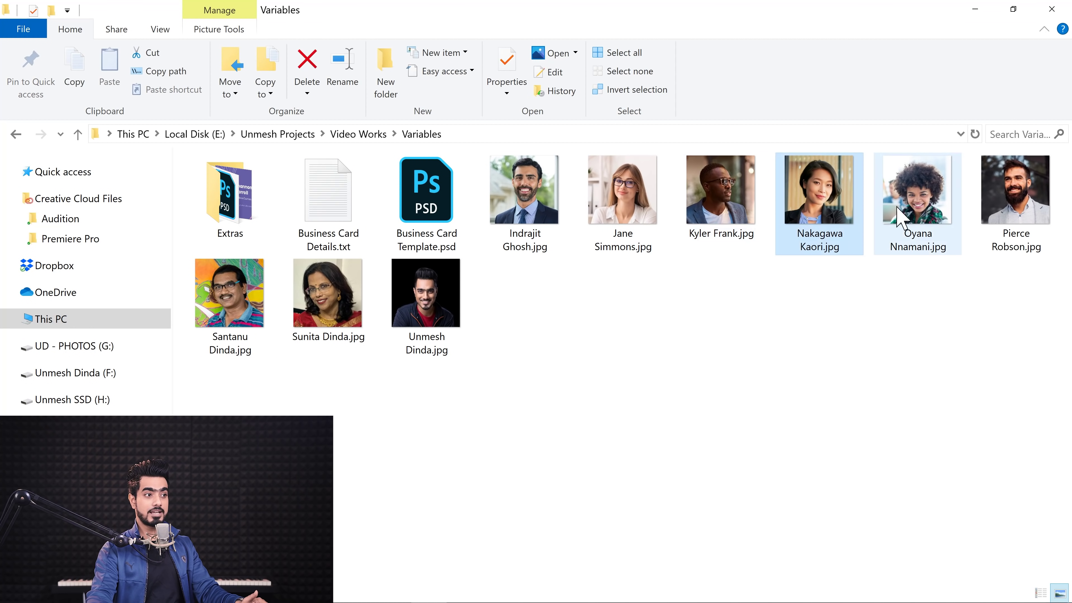
{"action": "left_click", "coordinate": [897, 207]}
{"action": "left_click", "coordinate": [993, 216]}
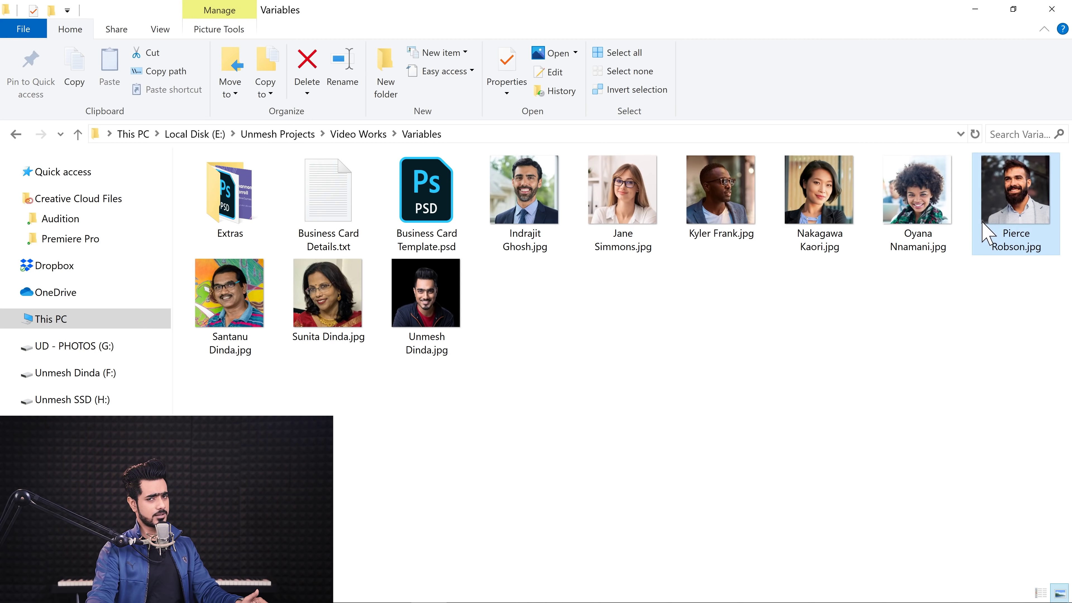
{"action": "left_click", "coordinate": [428, 221]}
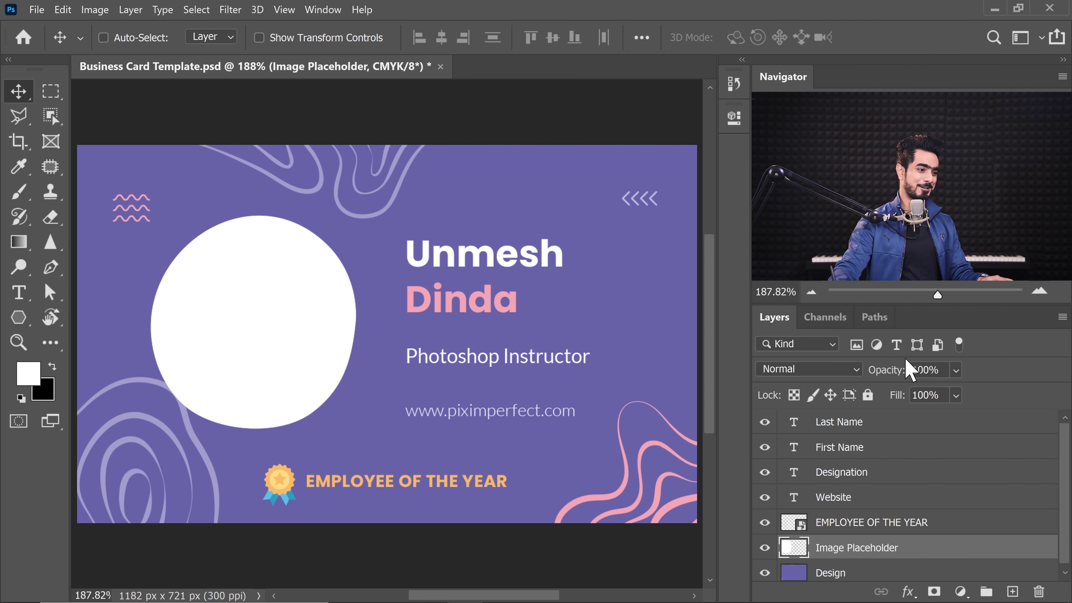
Step: Isolate the Design layer, revealing the image placeholder, award, name, designation and website layers one by one to review the card's structure
{"action": "scroll", "coordinate": [1068, 518], "scroll_direction": "down", "scroll_amount": 1}
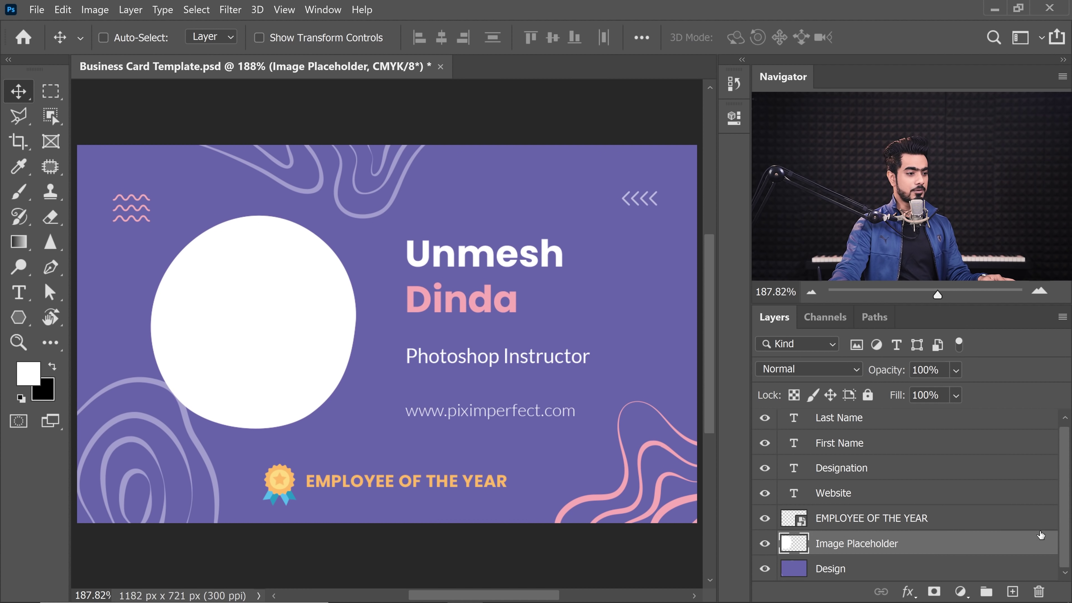
{"action": "left_click", "coordinate": [766, 571], "text": "alt"}
{"action": "left_click", "coordinate": [765, 571]}
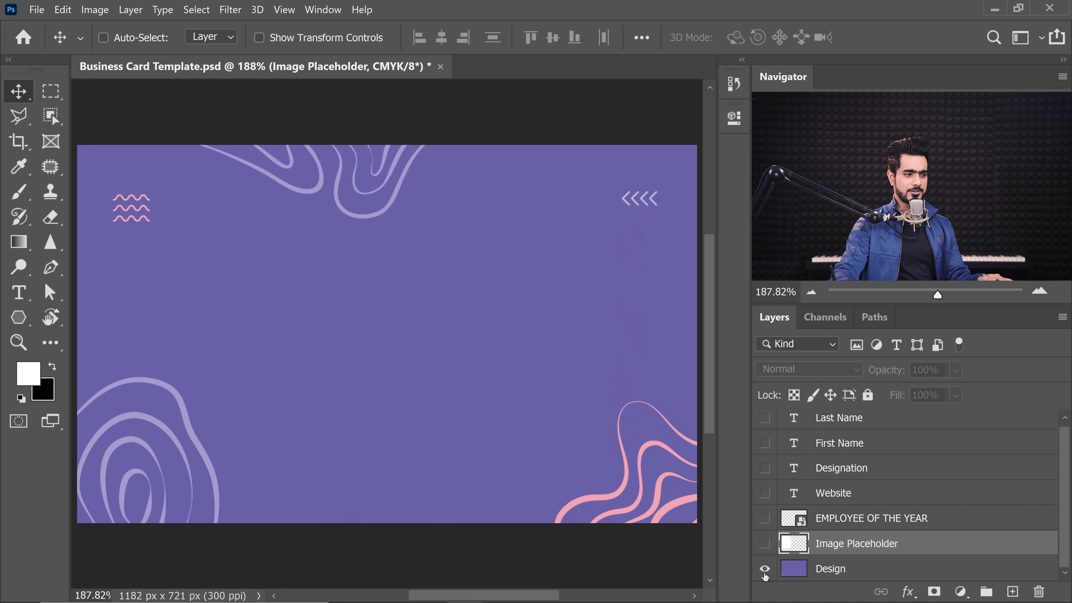
{"action": "left_click", "coordinate": [767, 548]}
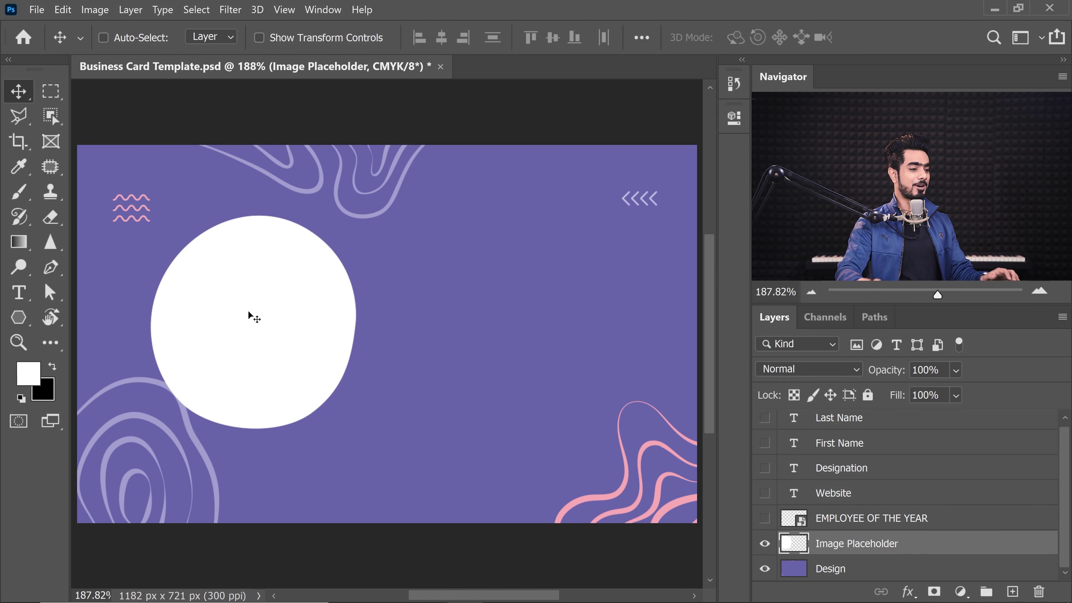
{"action": "left_click", "coordinate": [764, 520]}
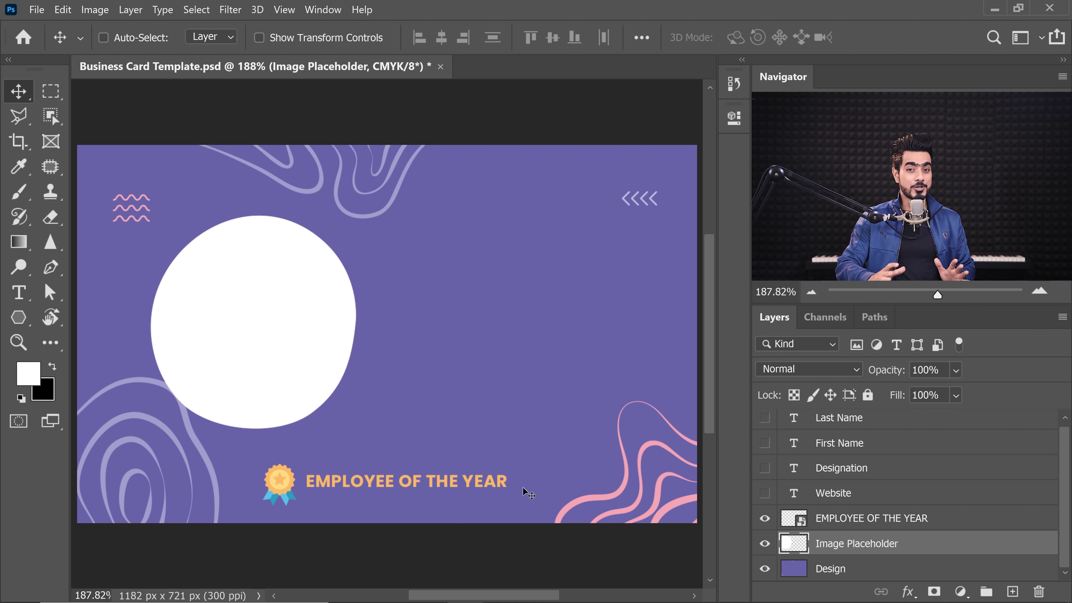
{"action": "left_click", "coordinate": [765, 443]}
{"action": "left_click", "coordinate": [765, 419]}
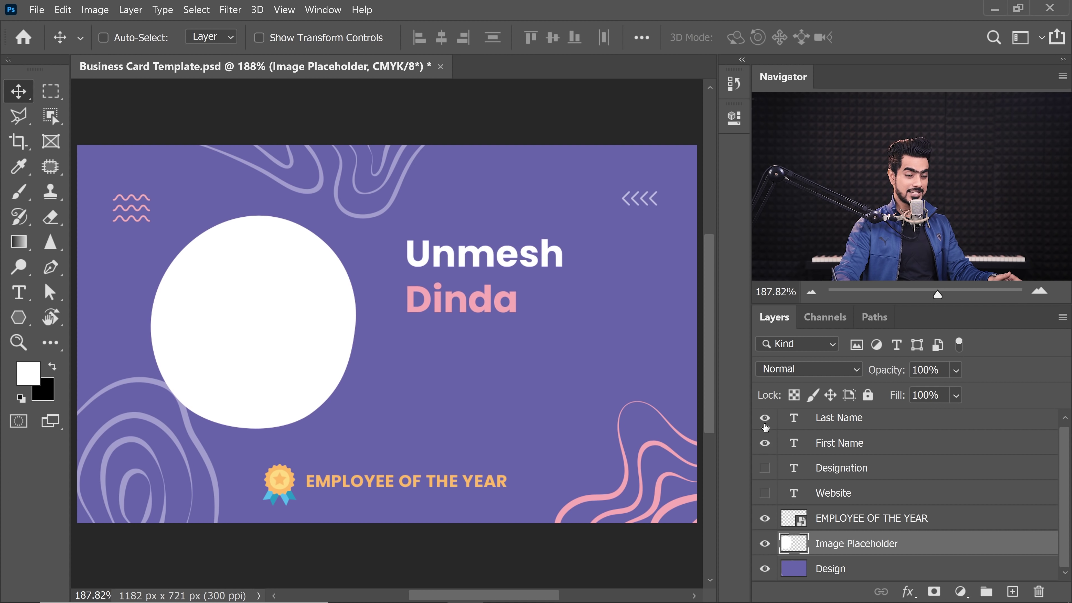
{"action": "left_click", "coordinate": [766, 469]}
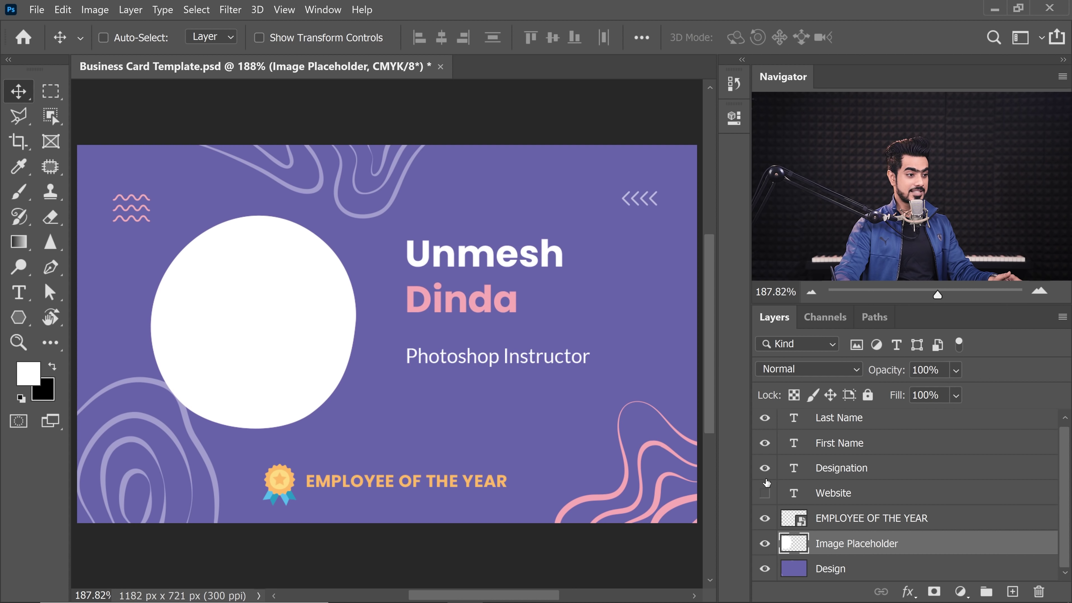
{"action": "left_click", "coordinate": [765, 493]}
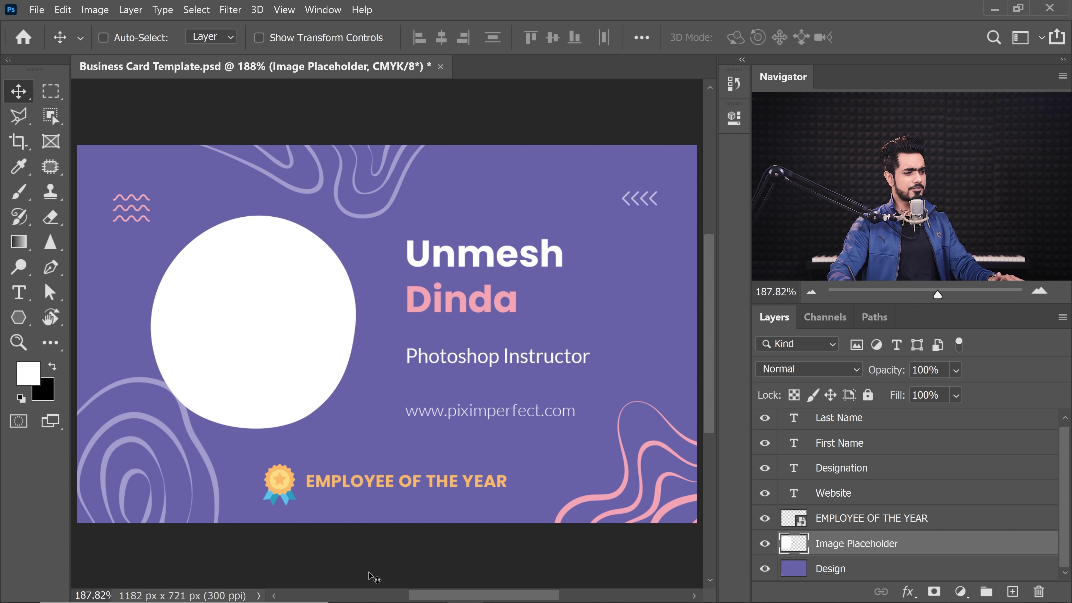
Step: Place the portrait of the person named on the card from File Explorer's Variables folder into the business card document
{"action": "mouse_move", "coordinate": [380, 600]}
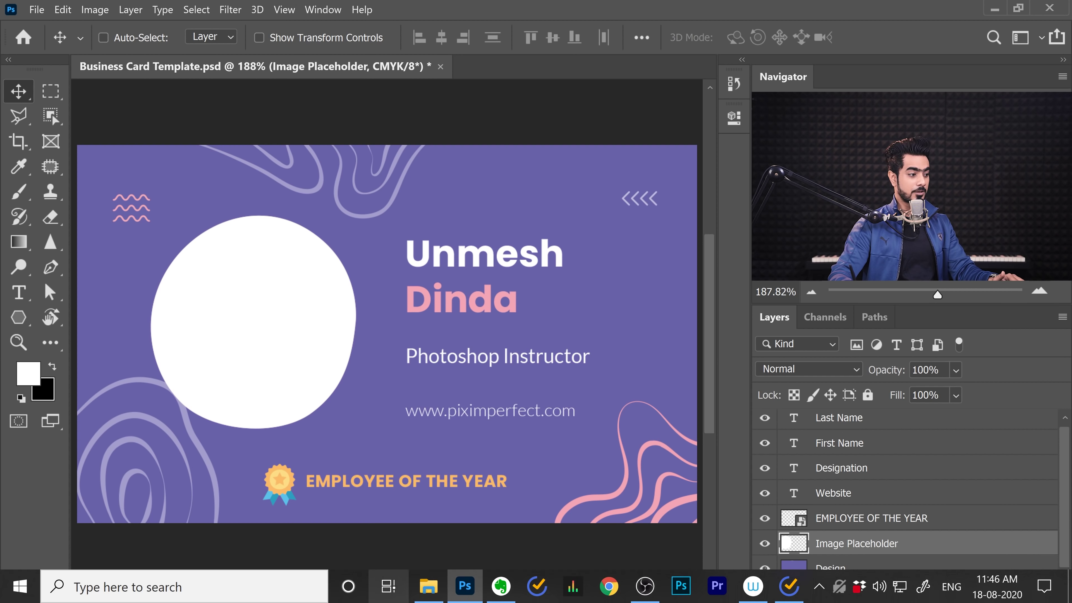
{"action": "mouse_move", "coordinate": [430, 591]}
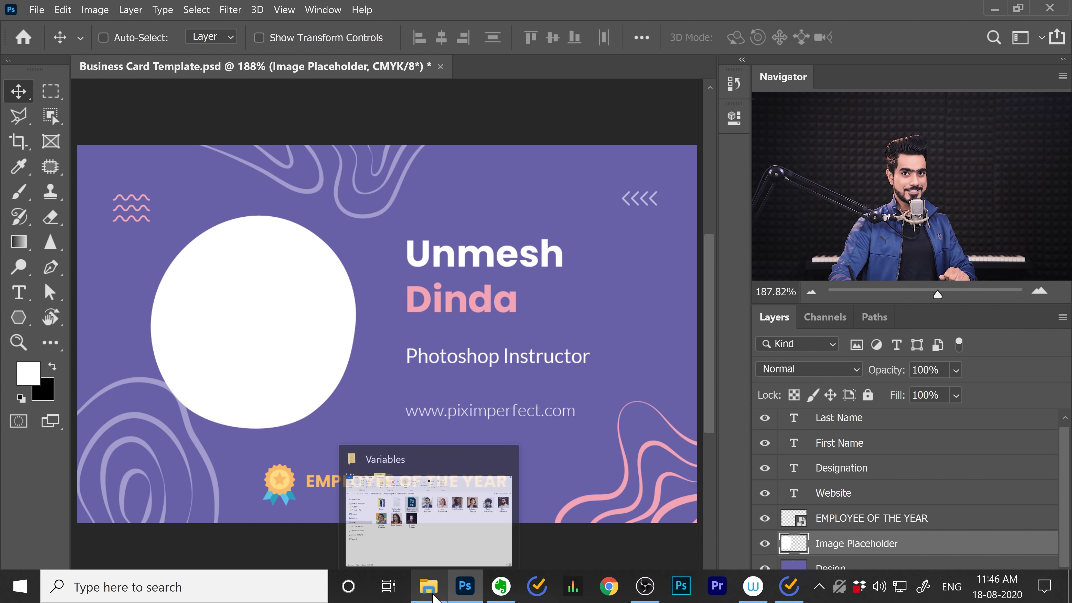
{"action": "left_click", "coordinate": [434, 531]}
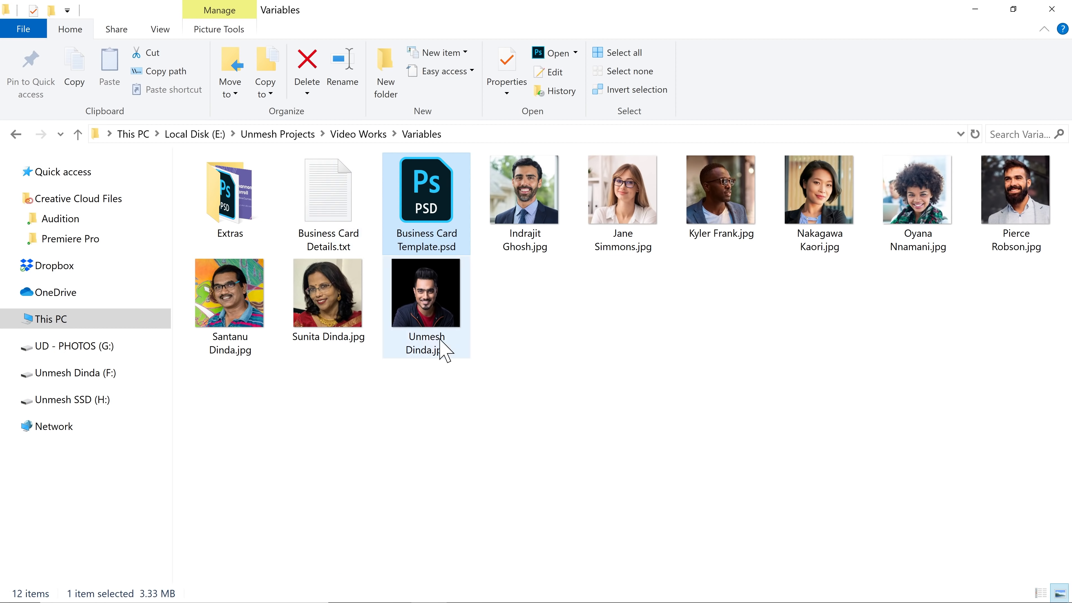
{"action": "left_click", "coordinate": [424, 351]}
{"action": "left_click_drag", "start_coordinate": [464, 355], "coordinate": [268, 340]}
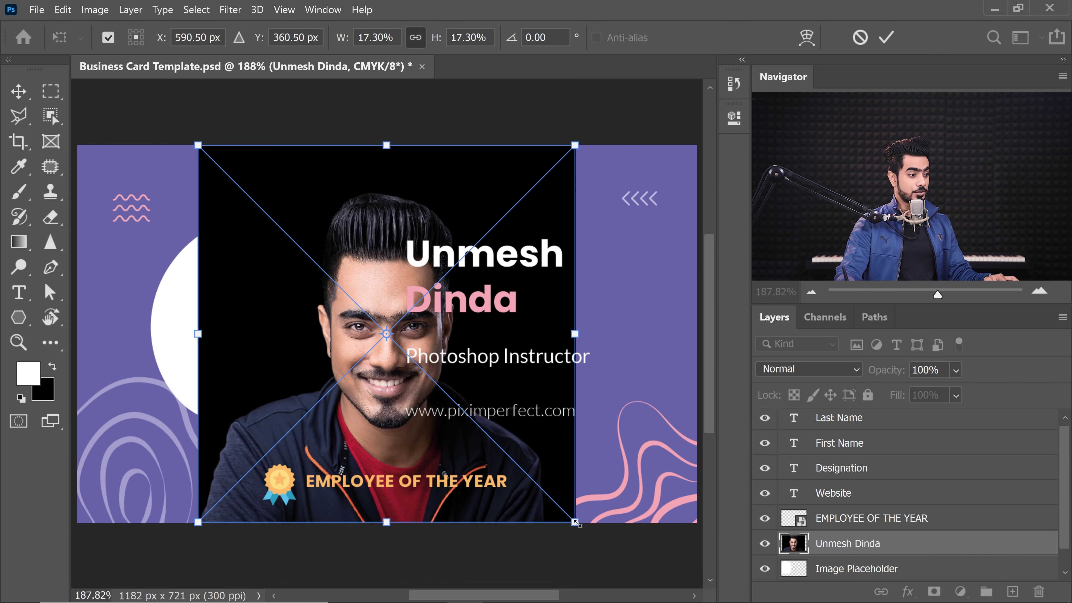
Step: Scale the placed portrait to about 10.6% and position it over the white placeholder shape
{"action": "left_click_drag", "start_coordinate": [576, 525], "coordinate": [519, 464]}
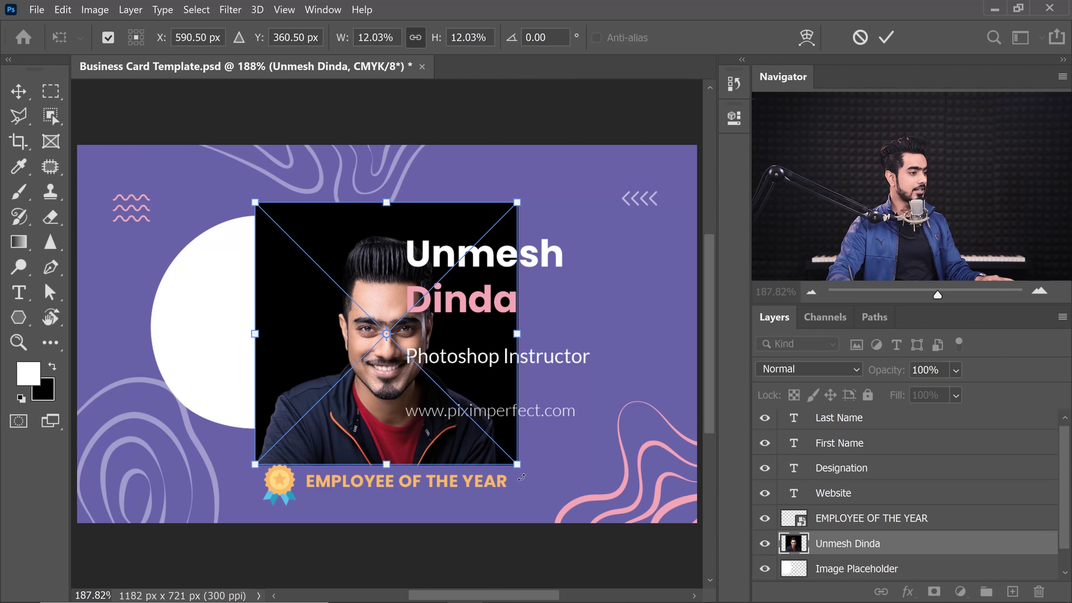
{"action": "left_click_drag", "start_coordinate": [514, 465], "coordinate": [499, 449]}
{"action": "left_click_drag", "start_coordinate": [380, 364], "coordinate": [266, 360]}
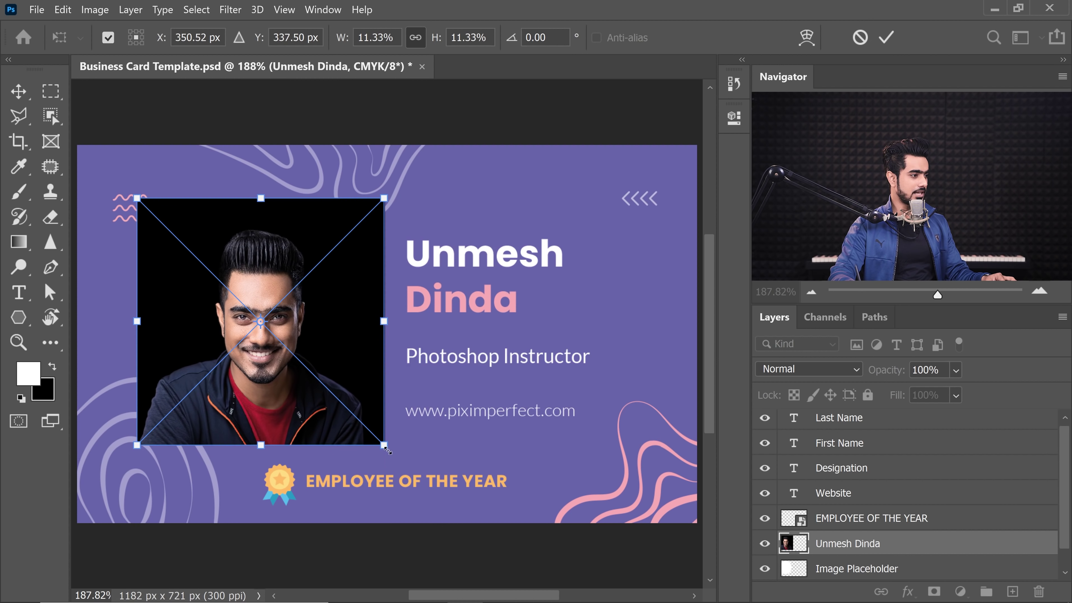
{"action": "left_click_drag", "start_coordinate": [387, 446], "coordinate": [365, 427]}
{"action": "left_click_drag", "start_coordinate": [323, 369], "coordinate": [313, 369]}
{"action": "left_click_drag", "start_coordinate": [356, 430], "coordinate": [361, 435]}
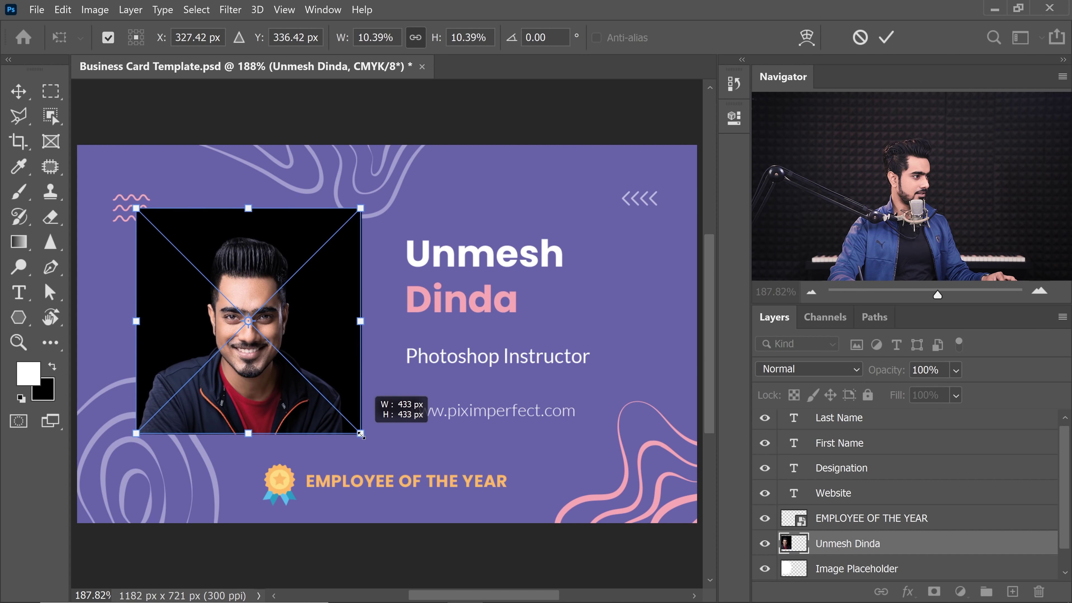
{"action": "key", "text": "Return"}
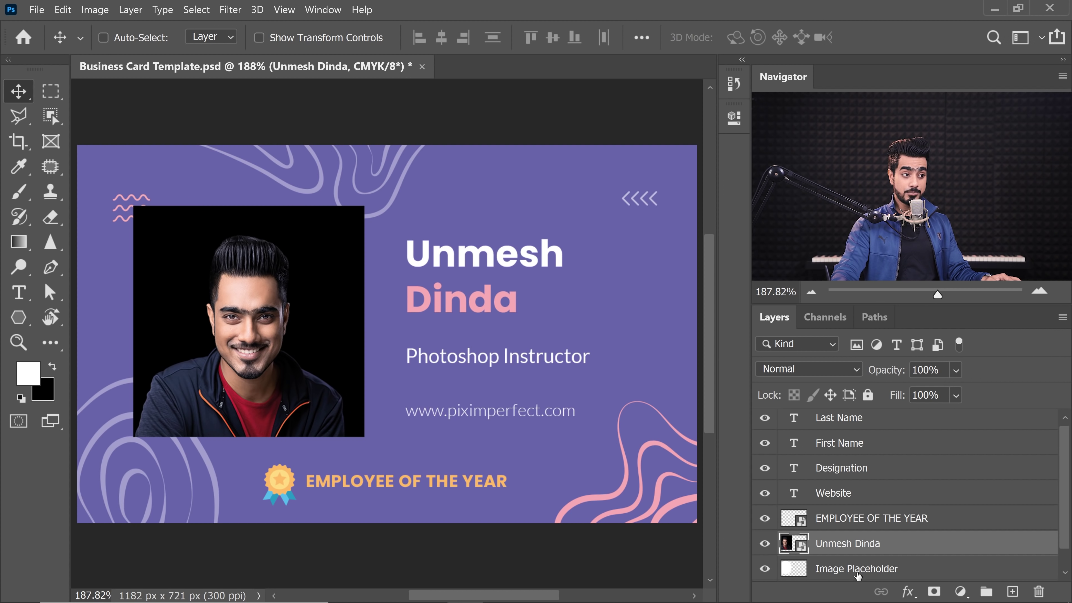
Step: Clip the portrait to the Image Placeholder layer and refine its fit to about 10.15% scale, centred at about X 339 px
{"action": "scroll", "coordinate": [946, 489], "scroll_direction": "down", "scroll_amount": 1}
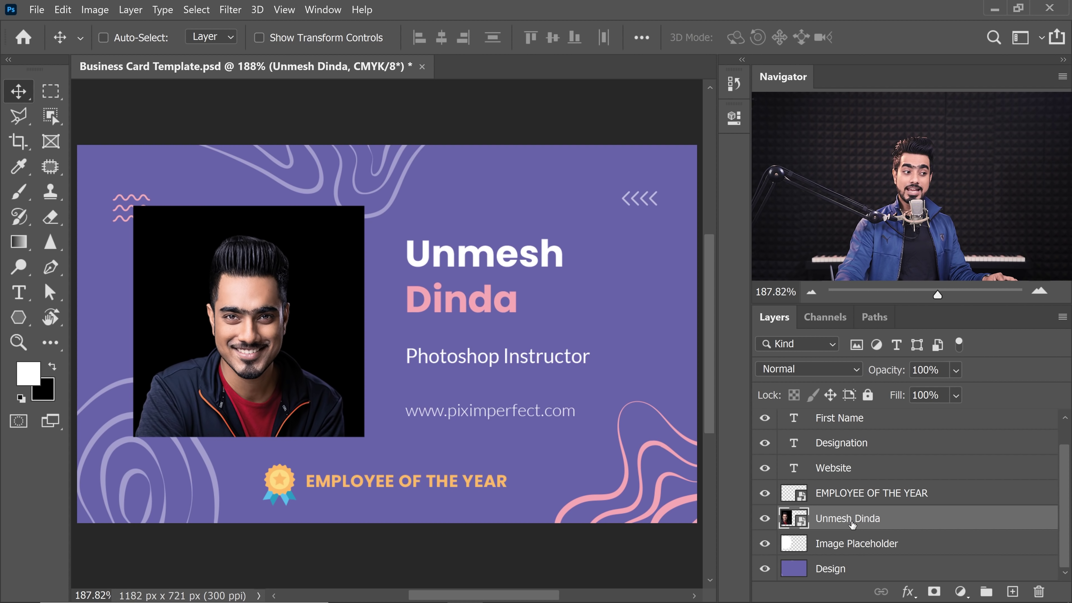
{"action": "left_click", "coordinate": [840, 529], "text": "alt"}
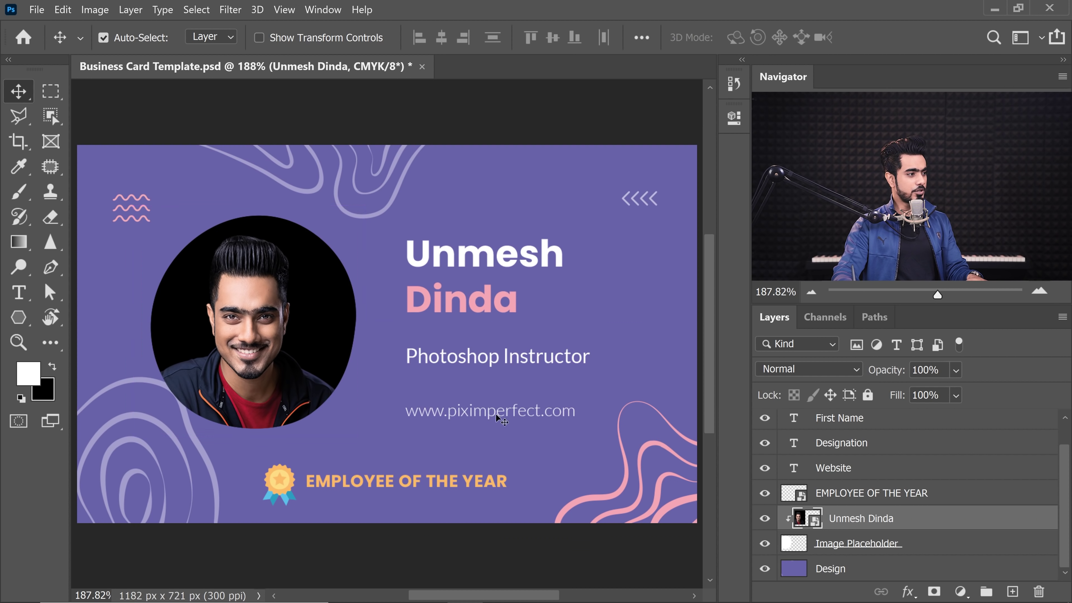
{"action": "key", "text": "ctrl+t"}
{"action": "left_click_drag", "start_coordinate": [297, 351], "coordinate": [306, 350]}
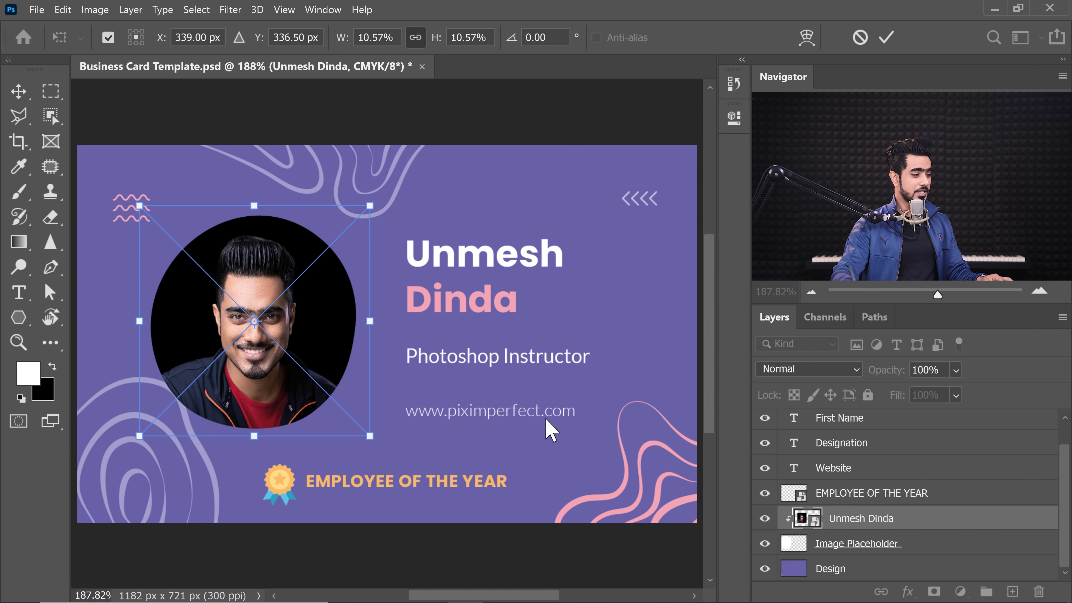
{"action": "left_click_drag", "start_coordinate": [369, 437], "coordinate": [365, 432]}
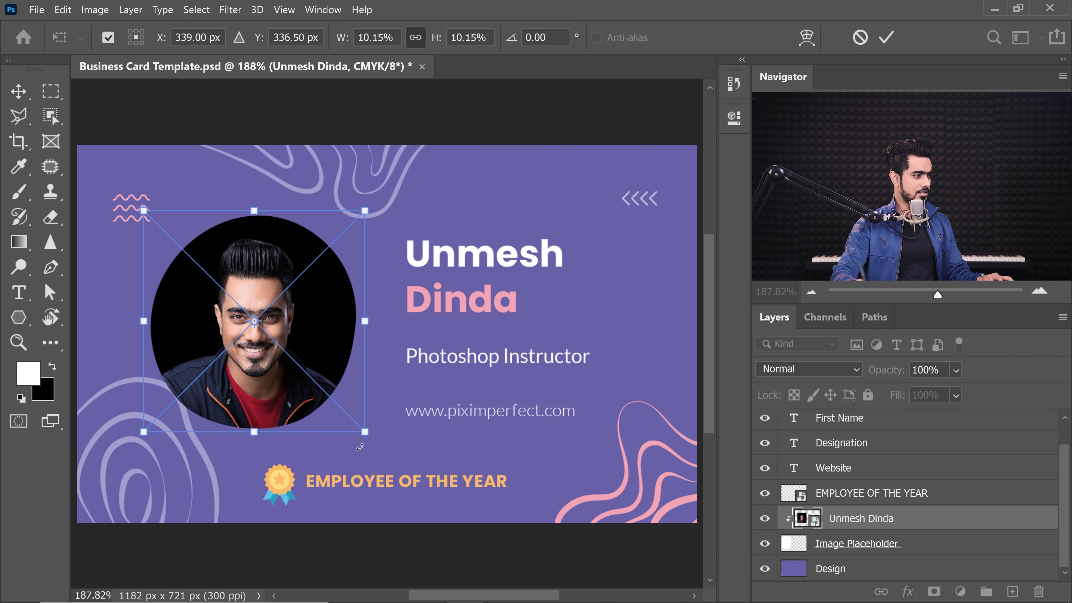
{"action": "key", "text": "Return"}
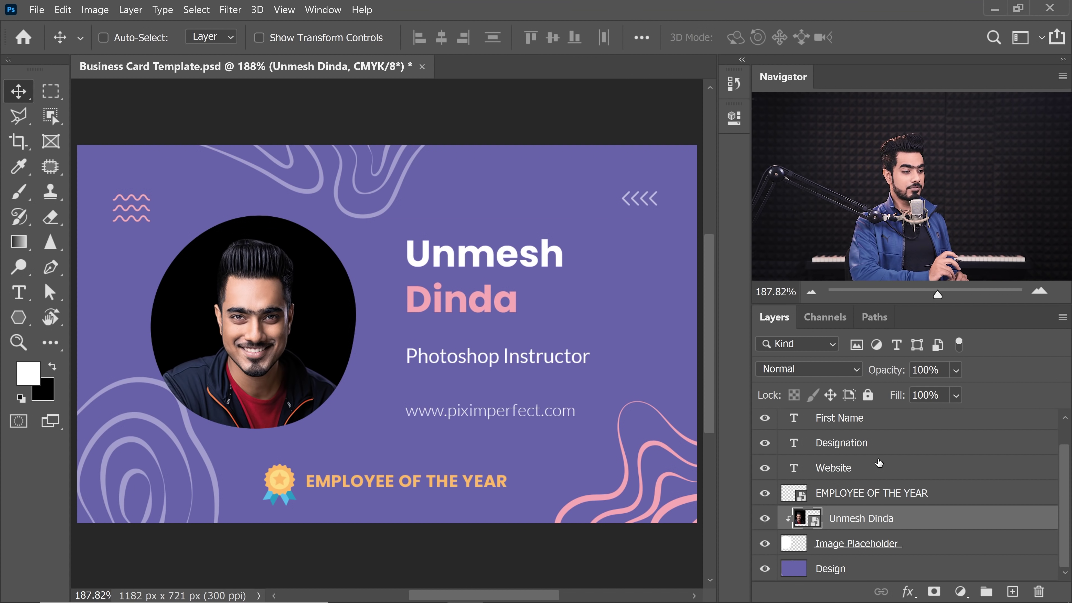
Step: Rasterize the clipped portrait layer and rename it "Image"
{"action": "right_click", "coordinate": [955, 521]}
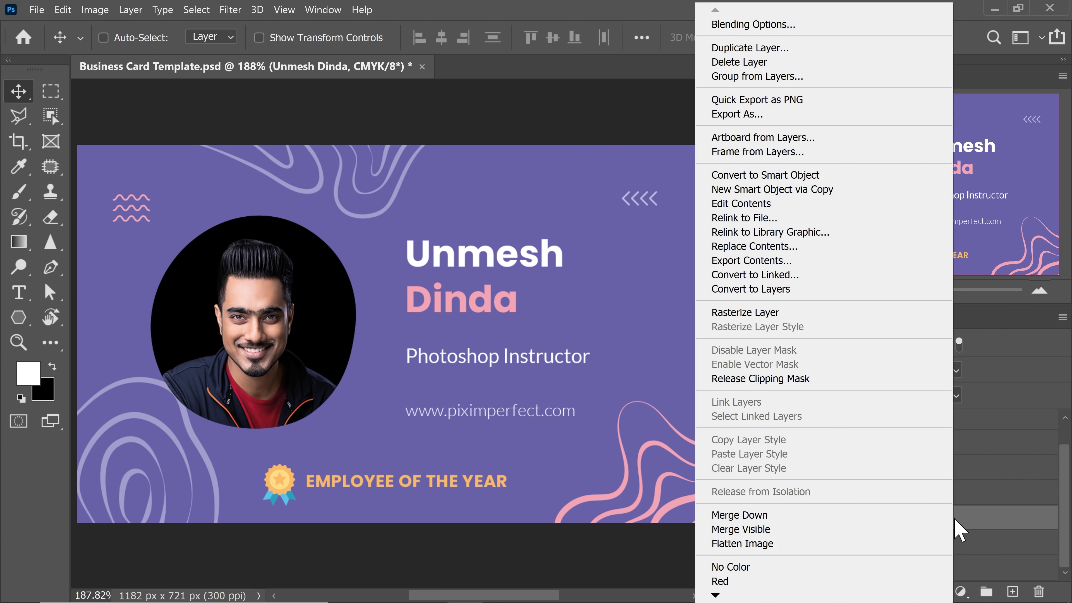
{"action": "left_click", "coordinate": [802, 313]}
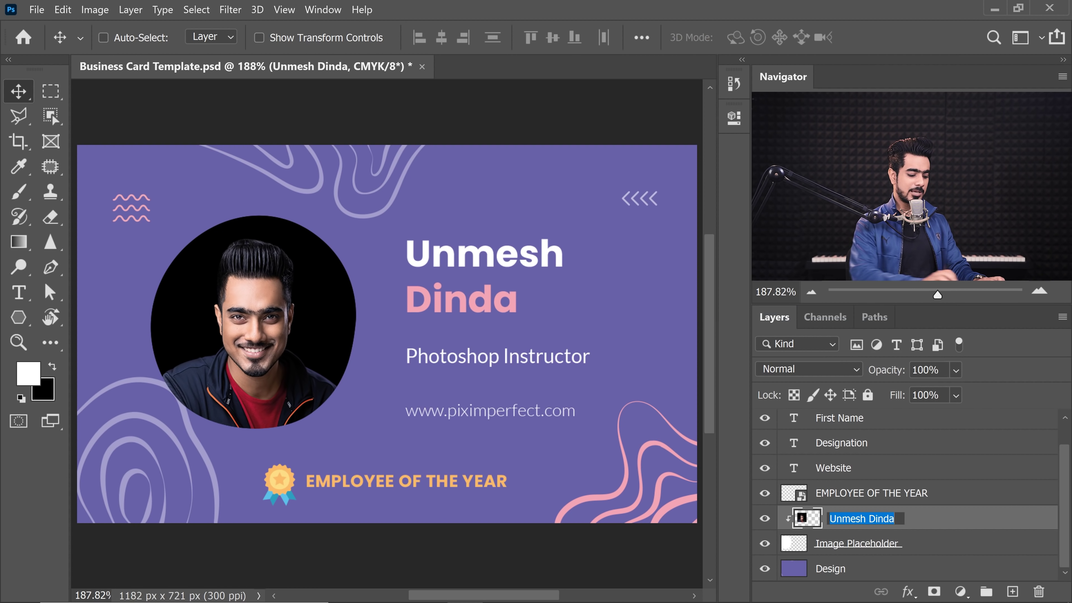
{"action": "type", "text": "Image"}
{"action": "key", "text": "Return"}
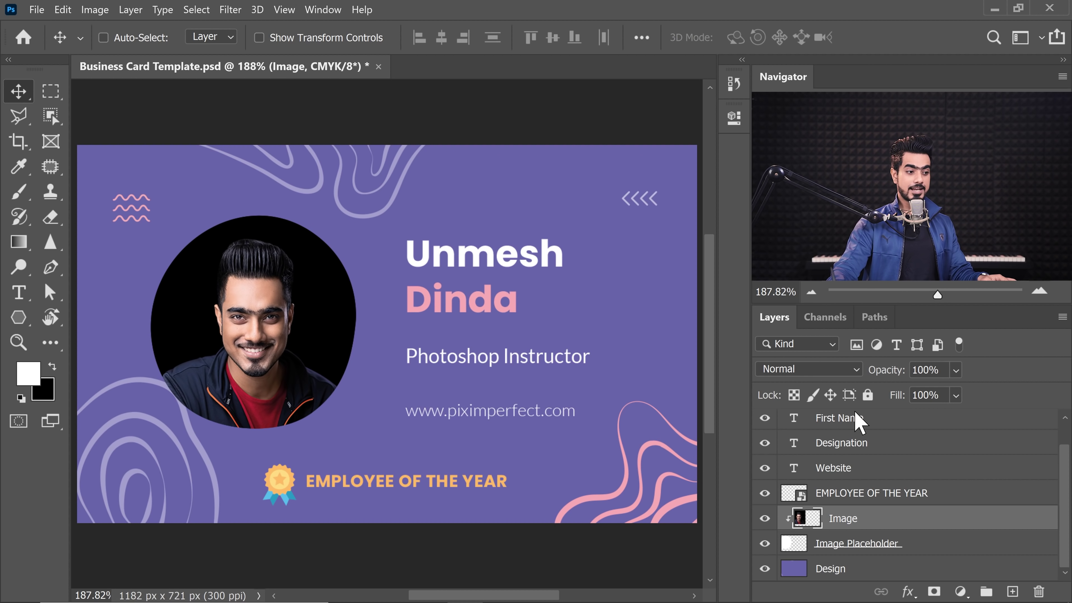
Step: Add a Solid Color fill layer in dark navy blue above the Image layer
{"action": "left_click", "coordinate": [961, 592]}
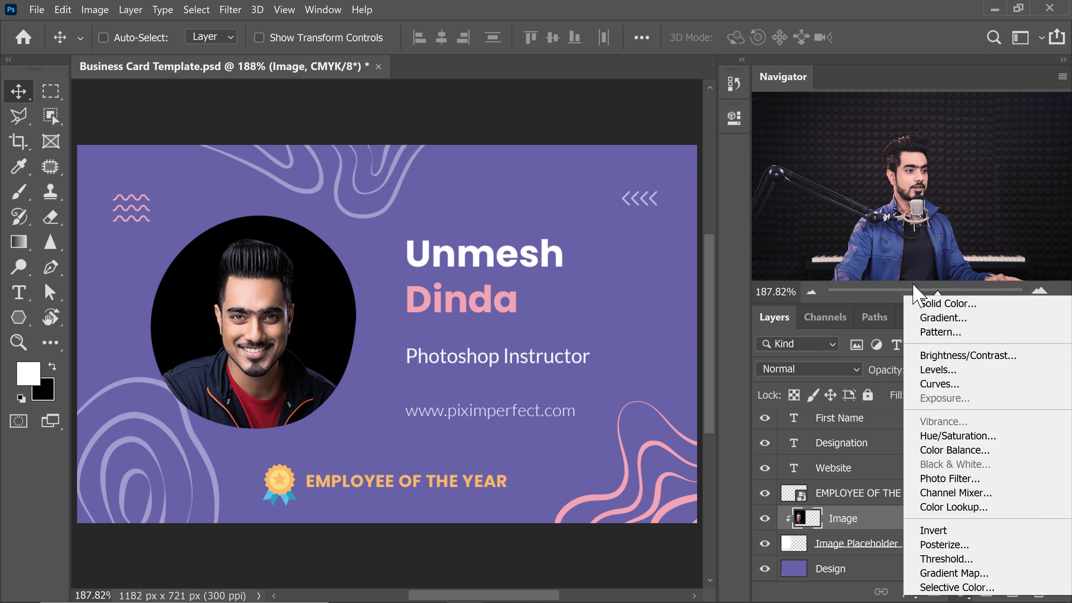
{"action": "left_click", "coordinate": [941, 303]}
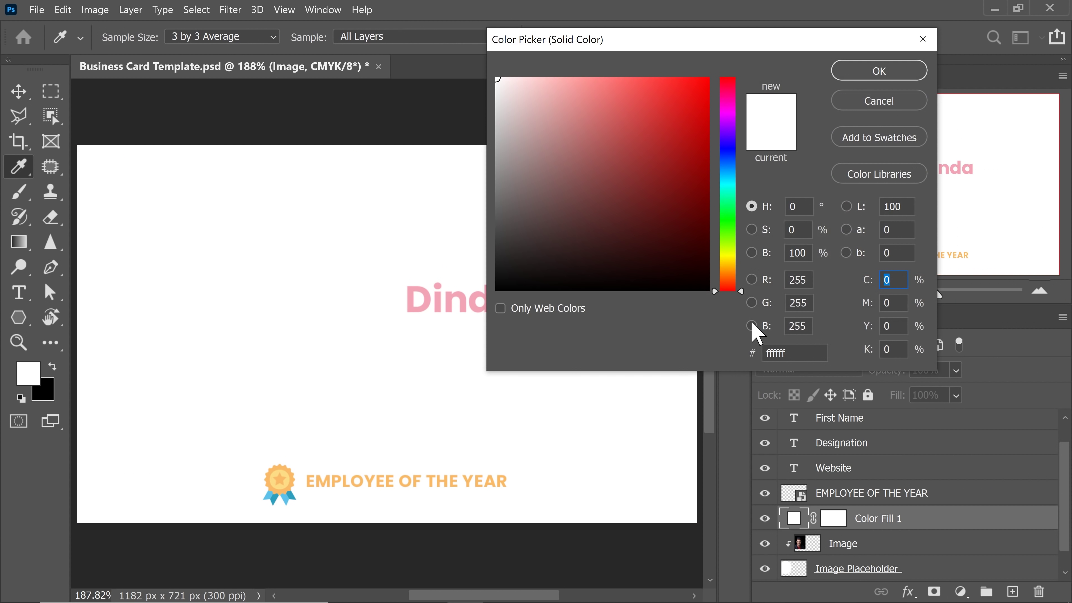
{"action": "left_click", "coordinate": [728, 157]}
{"action": "left_click_drag", "start_coordinate": [671, 221], "coordinate": [680, 208]}
{"action": "left_click", "coordinate": [879, 71]}
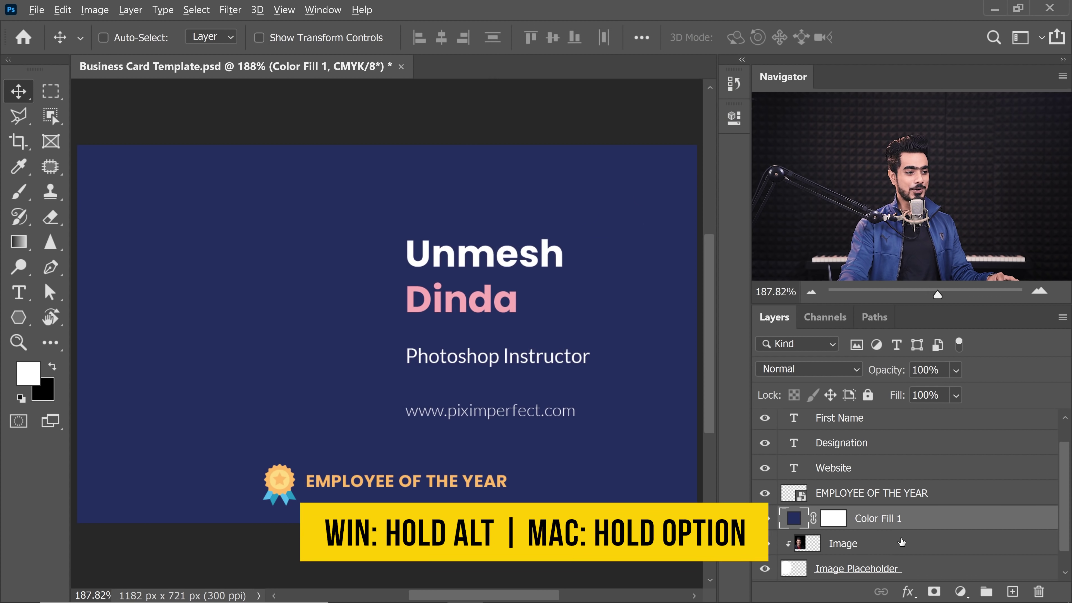
Step: Clip the navy colour fill to the portrait below and set its blend mode to Lighten
{"action": "left_click", "coordinate": [930, 528], "text": "alt"}
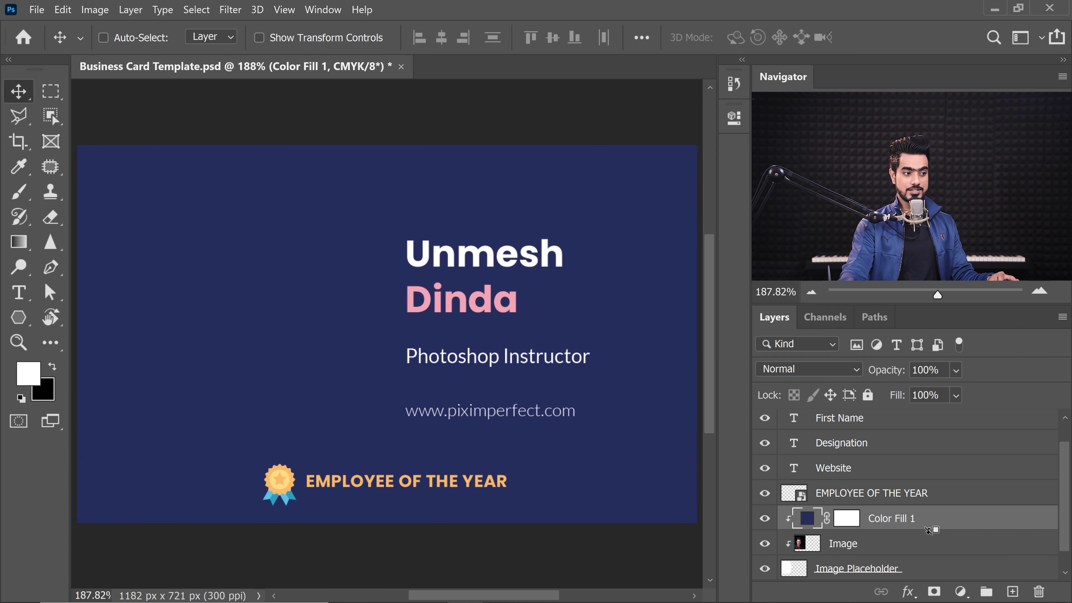
{"action": "left_click", "coordinate": [809, 369]}
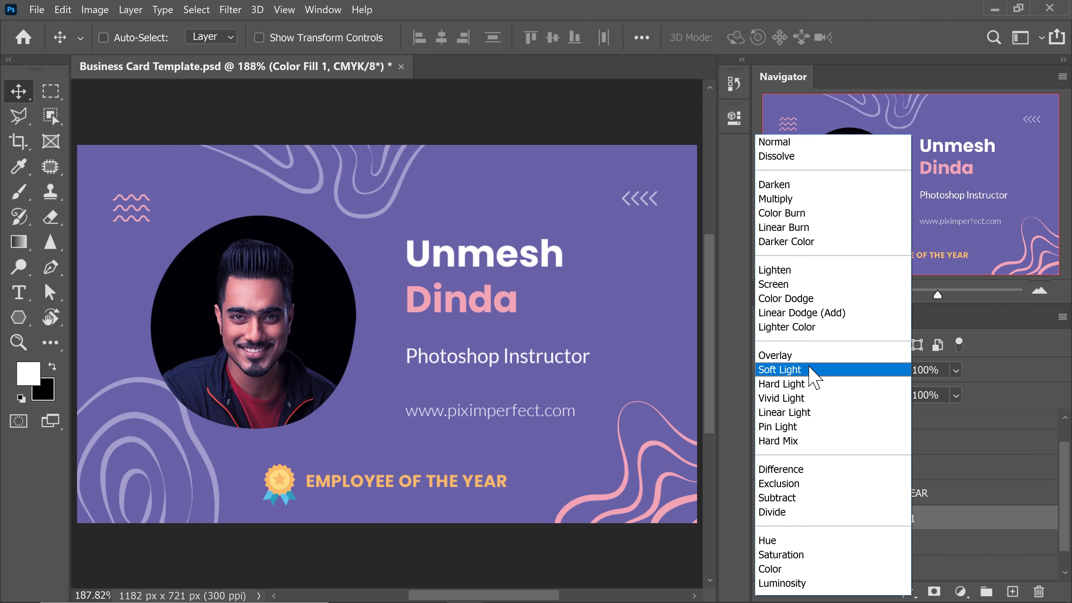
{"action": "left_click", "coordinate": [790, 271]}
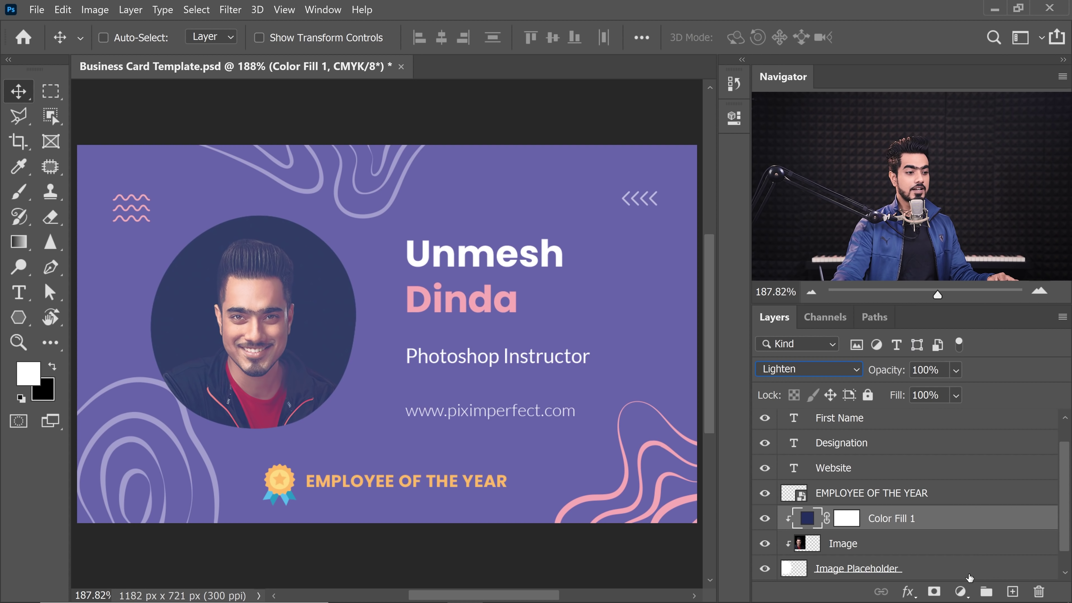
Step: Add a Solid Color fill in the last name's pink (f3a4b5) above Color Fill 1 and clip it to the portrait
{"action": "left_click", "coordinate": [961, 591]}
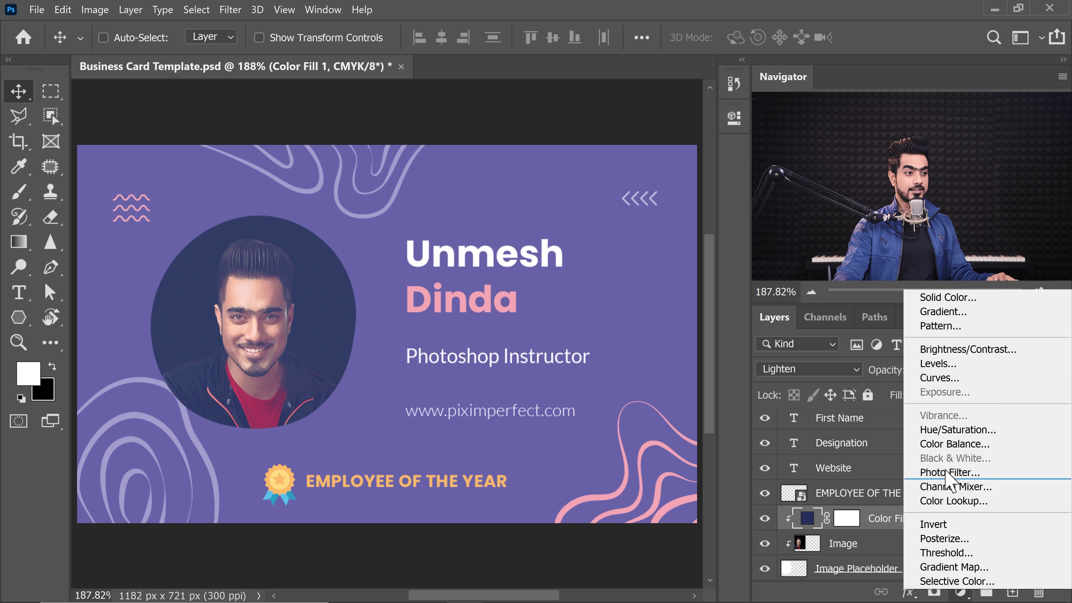
{"action": "left_click", "coordinate": [943, 299]}
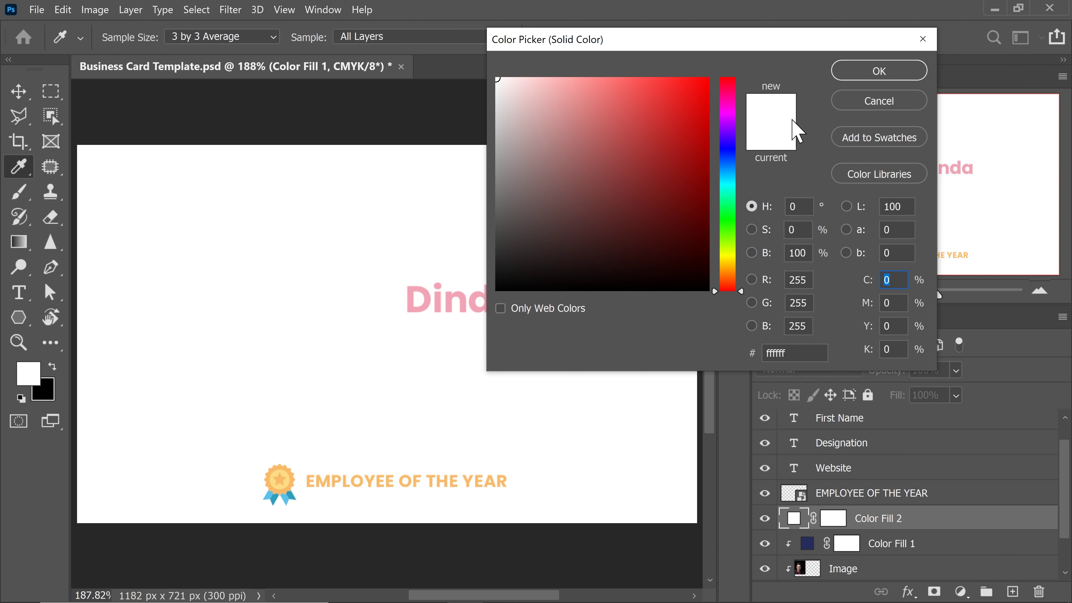
{"action": "left_click", "coordinate": [431, 295]}
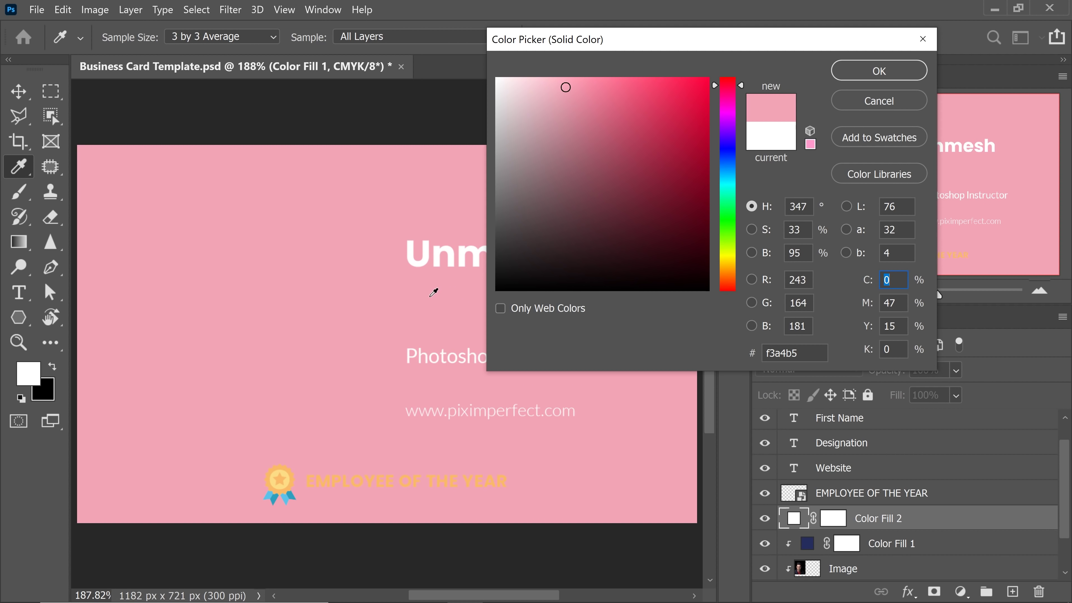
{"action": "left_click", "coordinate": [870, 72]}
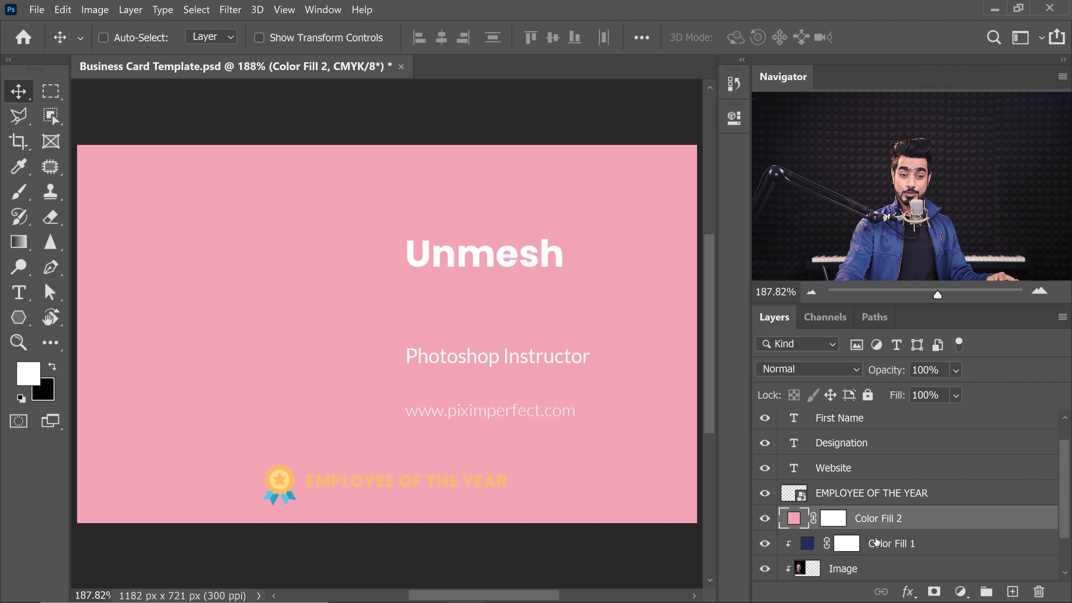
{"action": "left_click", "coordinate": [935, 527], "text": "alt"}
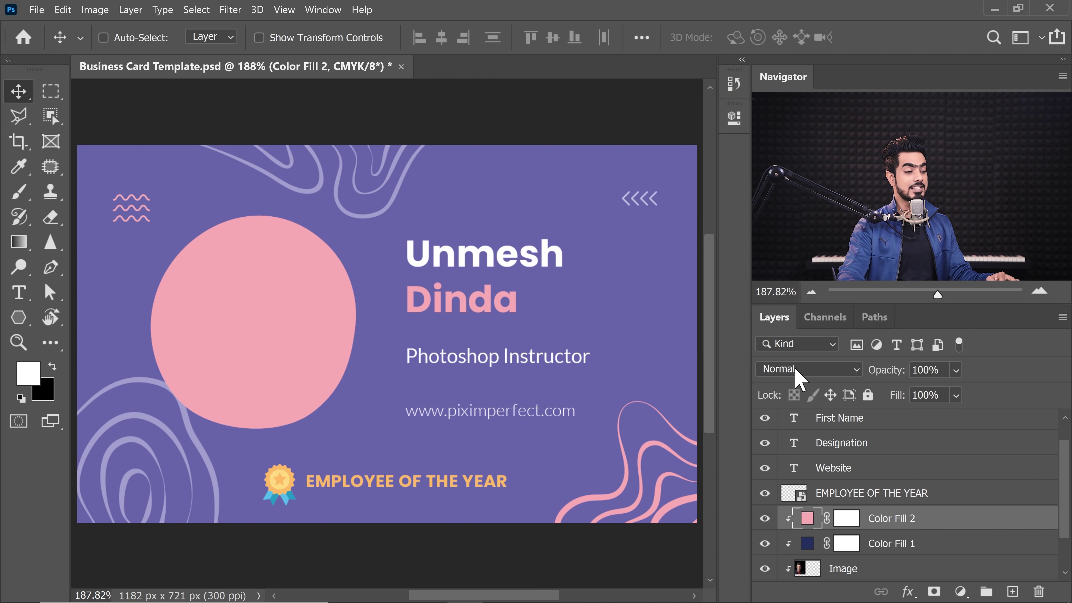
Step: Set the pink colour fill's blend mode to Multiply and its opacity to 75%
{"action": "left_click", "coordinate": [798, 370]}
{"action": "left_click", "coordinate": [774, 198]}
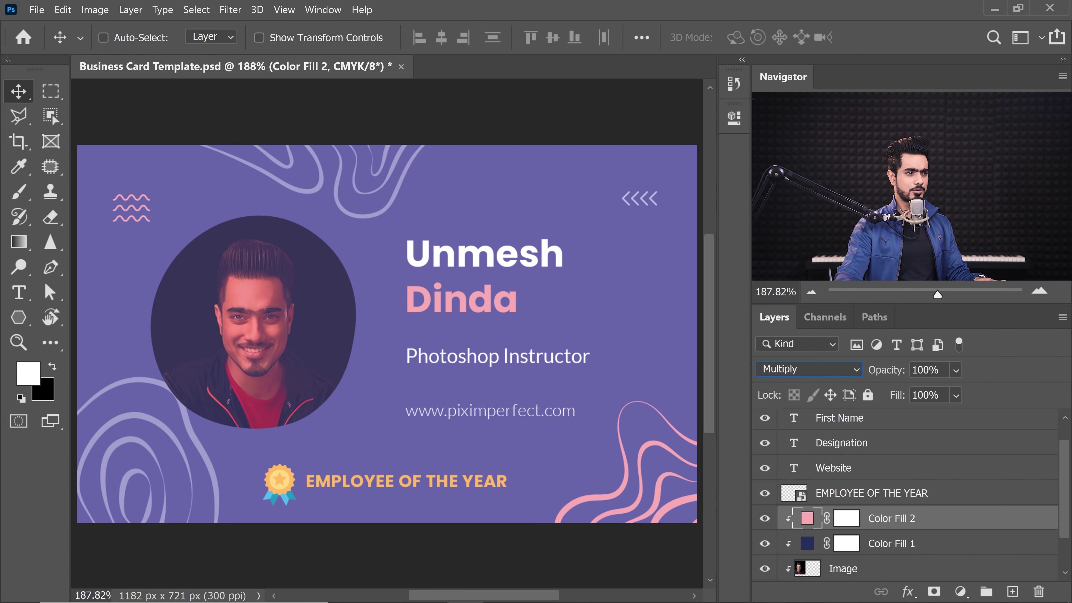
{"action": "key", "text": "Tab"}
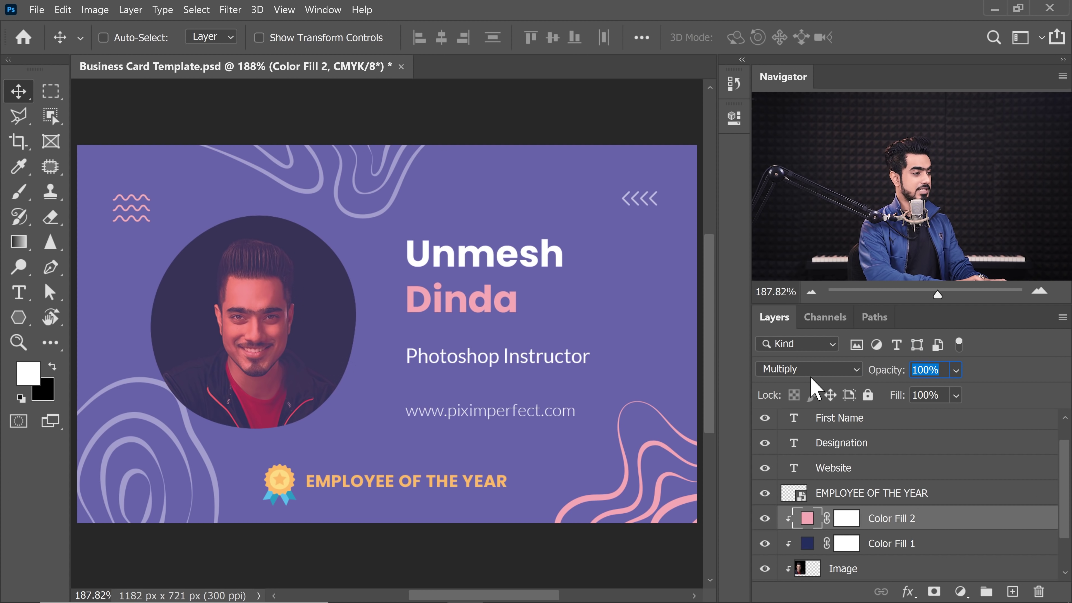
{"action": "type", "text": "75"}
Step: Reduce the navy Color Fill 1 layer's opacity to 50%
{"action": "left_click", "coordinate": [917, 549]}
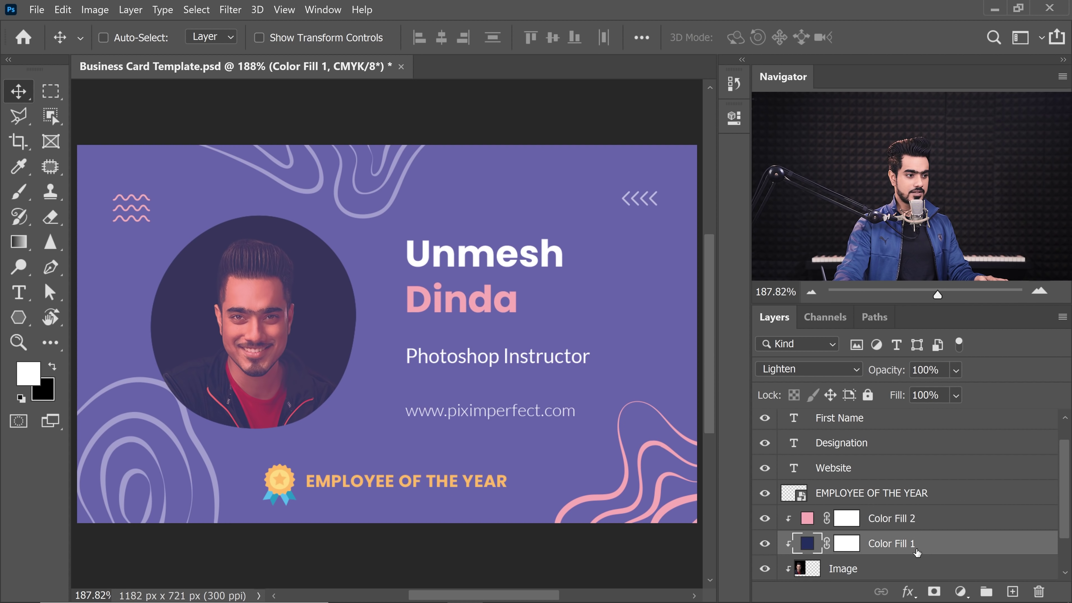
{"action": "left_click", "coordinate": [927, 370]}
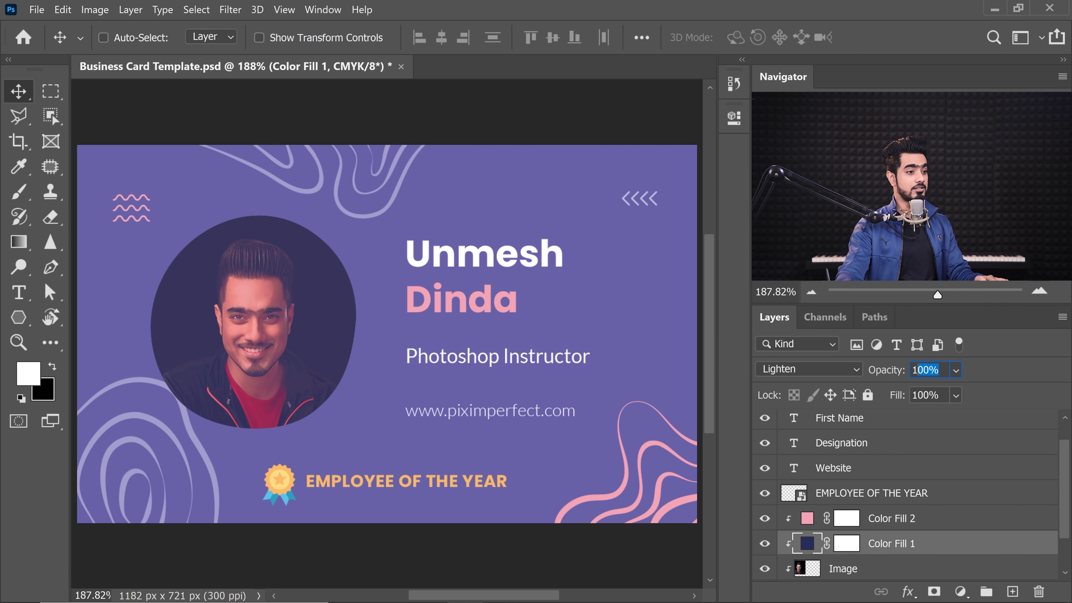
{"action": "type", "text": "50"}
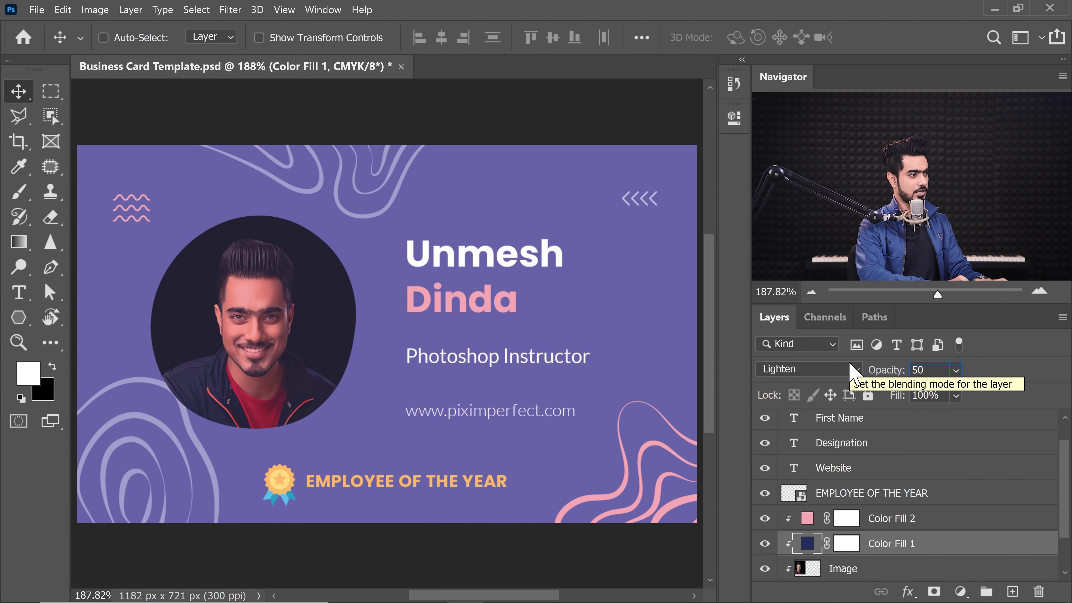
{"action": "key", "text": "Return"}
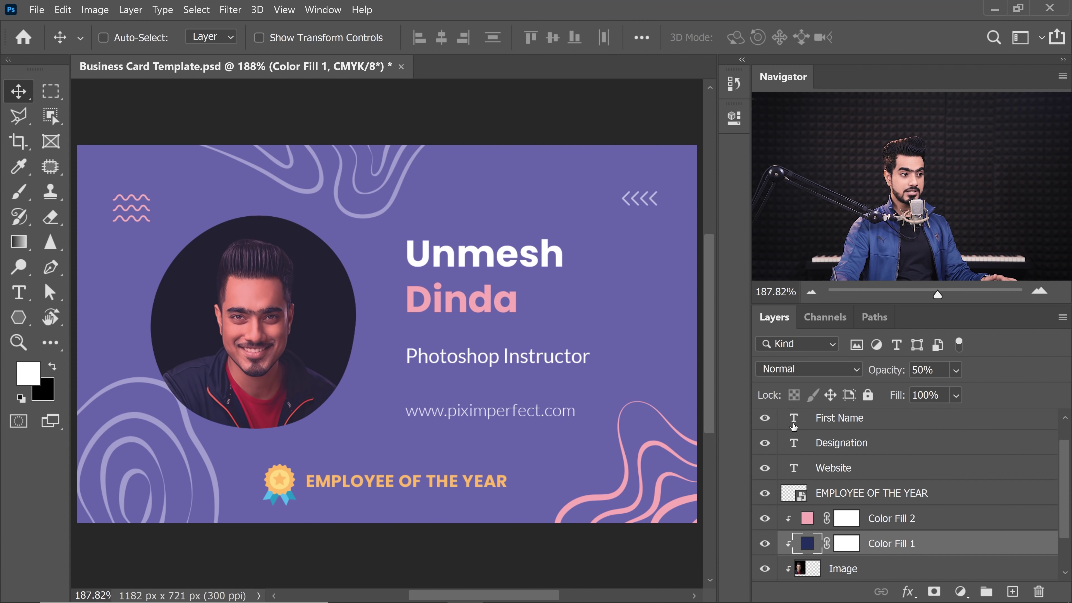
Step: Centre-align the First Name text and move it back into place above the last name
{"action": "double_click", "coordinate": [793, 418]}
{"action": "left_click_drag", "start_coordinate": [408, 239], "coordinate": [640, 239]}
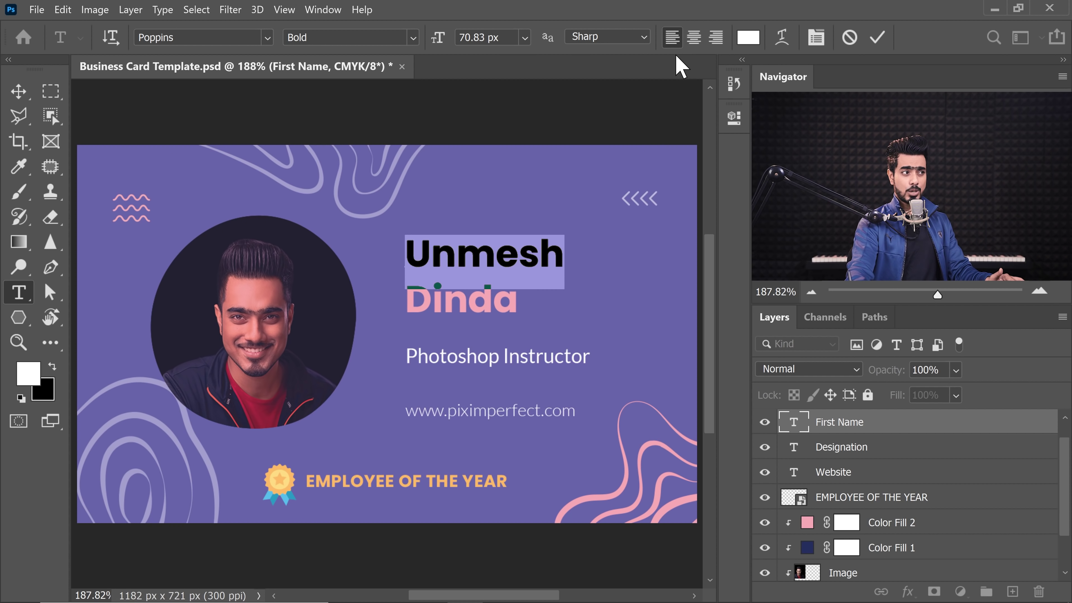
{"action": "left_click", "coordinate": [695, 40]}
{"action": "left_click", "coordinate": [19, 91]}
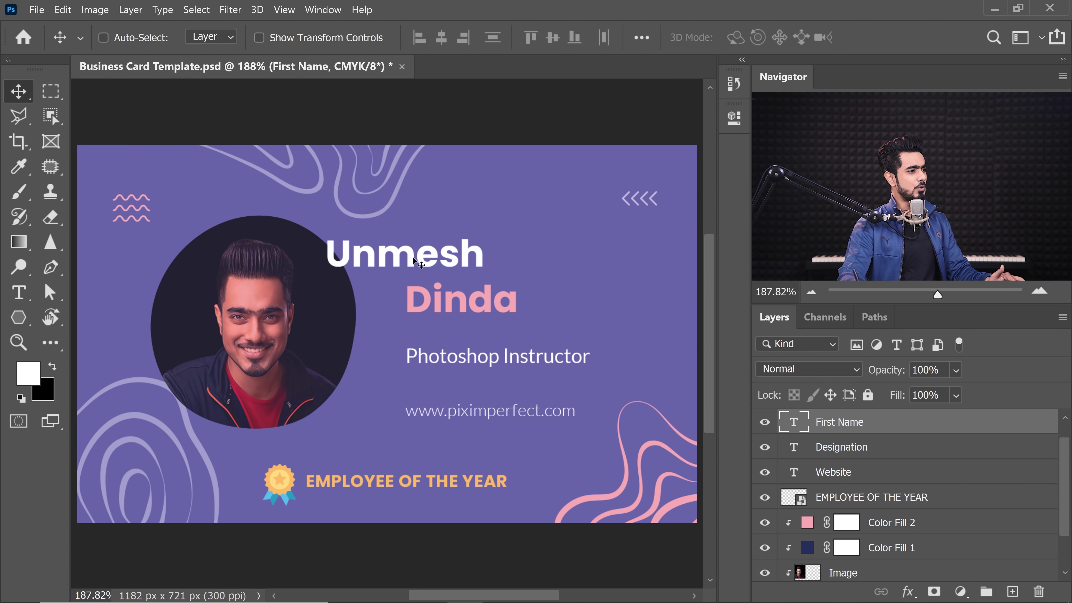
{"action": "left_click_drag", "start_coordinate": [413, 257], "coordinate": [495, 266]}
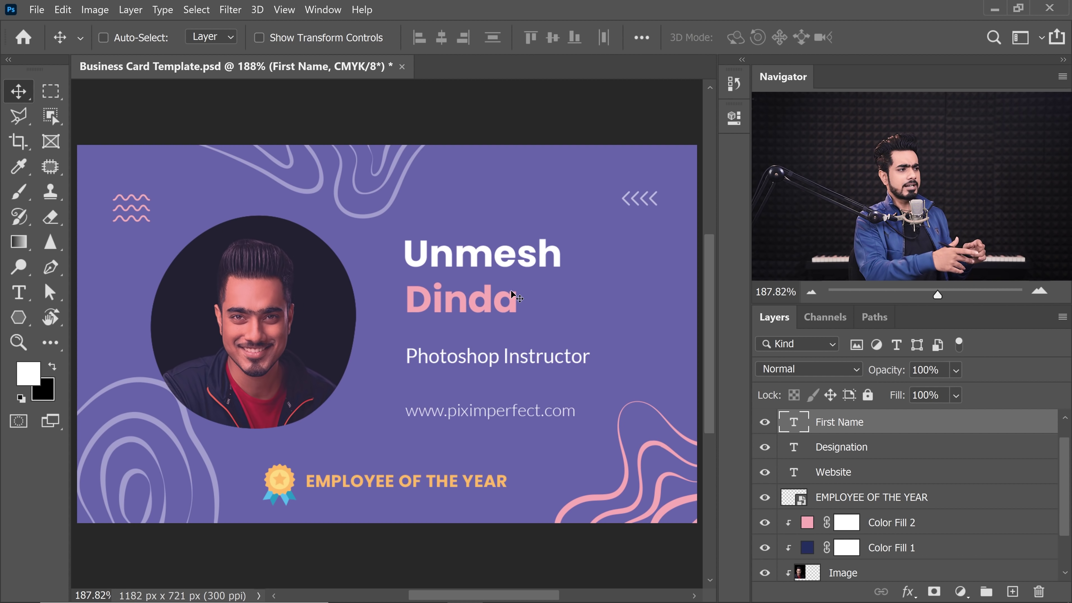
Step: Test the centred First Name layer with the long sample text "Abcdefghiihfibdzibpiu"
{"action": "double_click", "coordinate": [793, 423]}
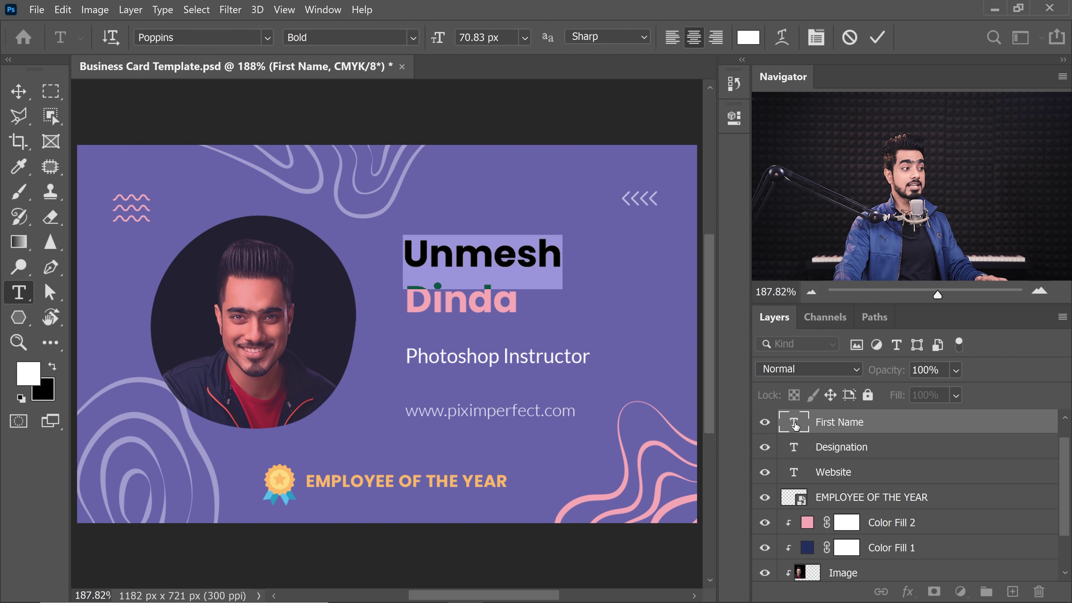
{"action": "type", "text": "Abcd"}
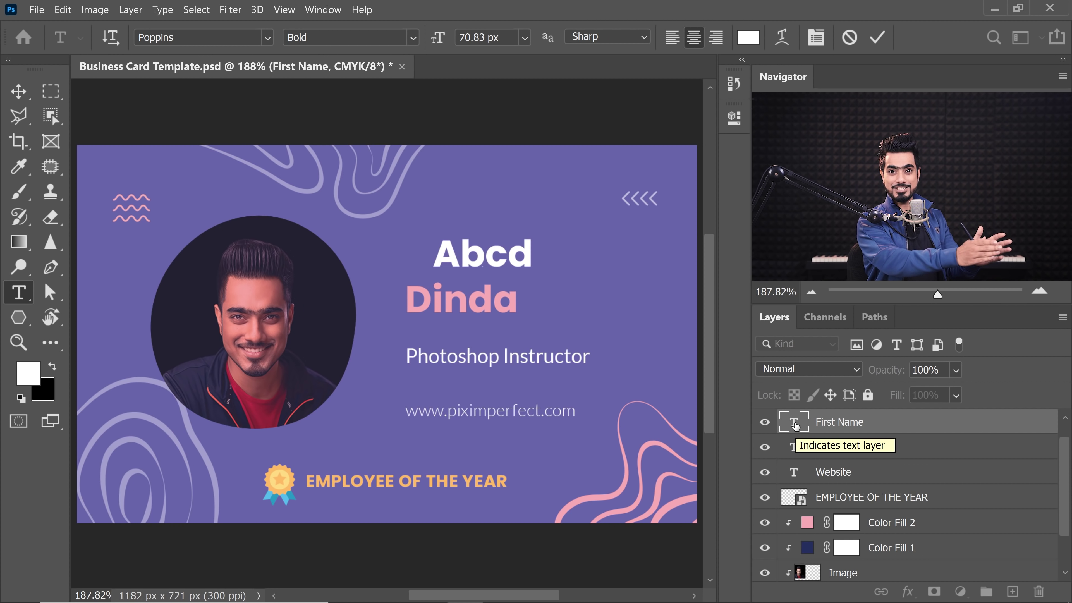
{"action": "type", "text": "efghi"}
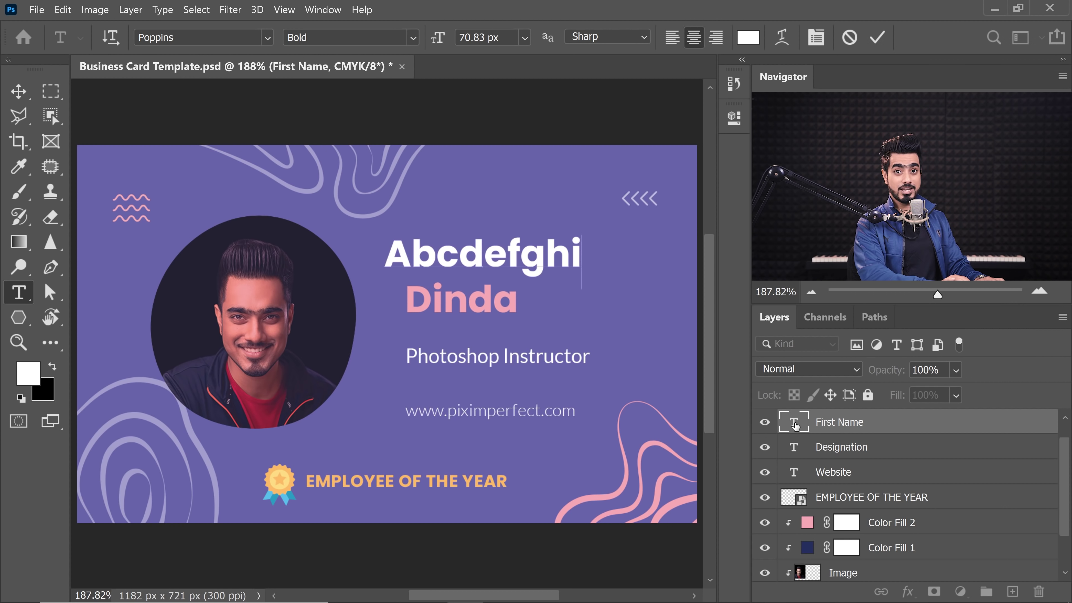
{"action": "type", "text": "ihfibdzibpiu"}
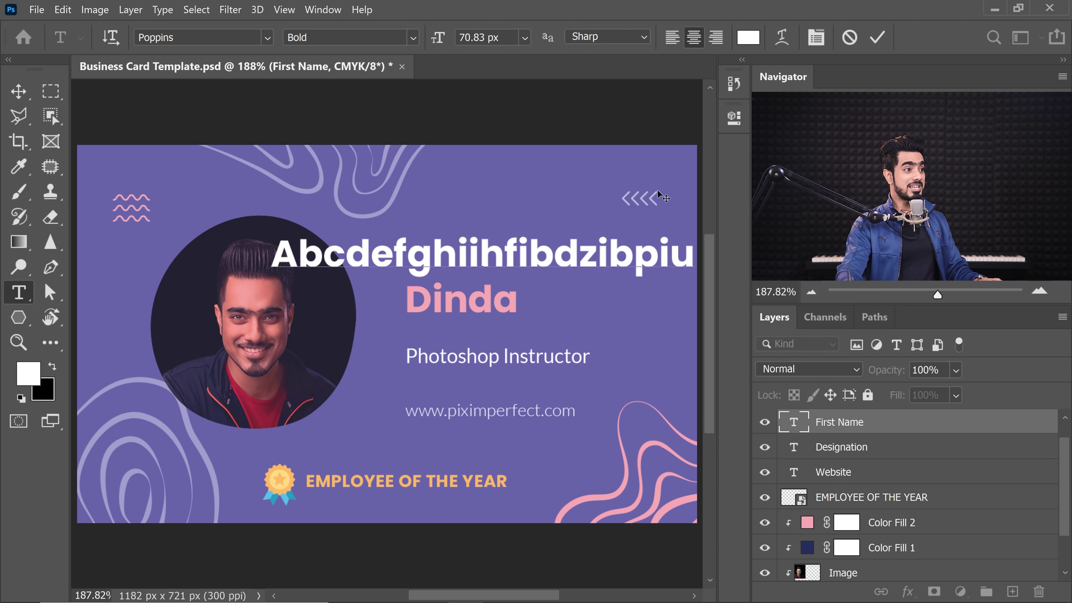
Step: Left-align the First Name text and move its start in line with the last name below
{"action": "left_click", "coordinate": [674, 41]}
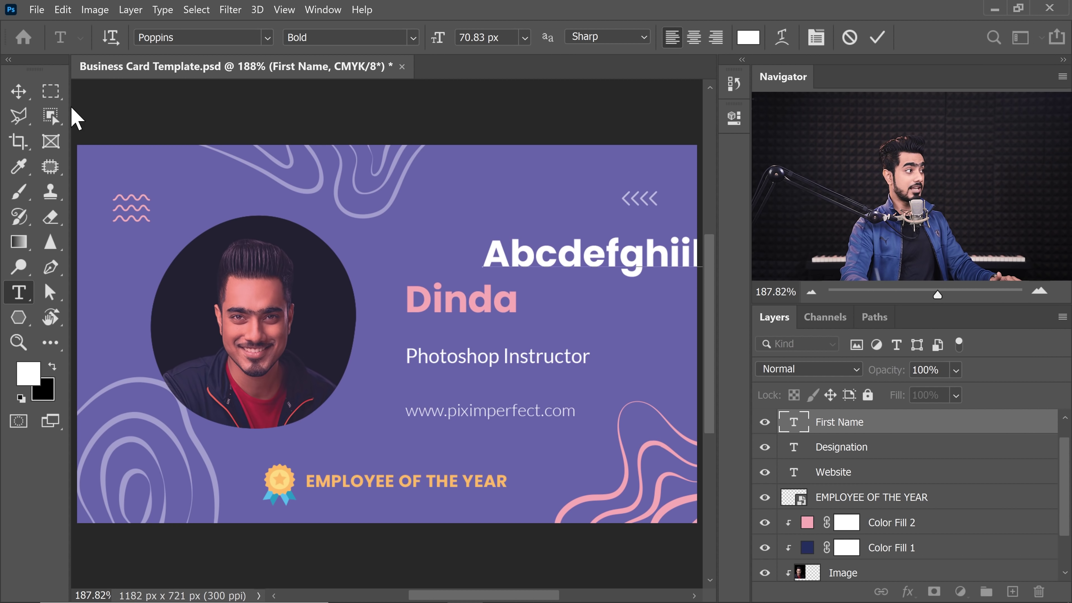
{"action": "left_click", "coordinate": [17, 91]}
{"action": "left_click_drag", "start_coordinate": [572, 255], "coordinate": [497, 258]}
Step: Replace the sample text with the cardholder's first name and line it up with the left edge of the last name
{"action": "double_click", "coordinate": [793, 422]}
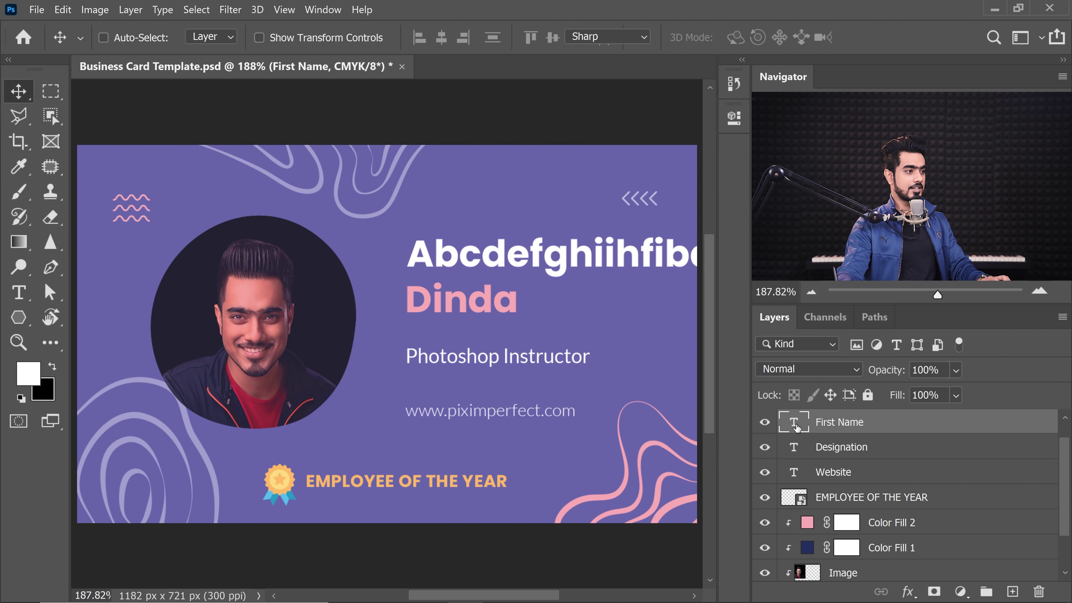
{"action": "type", "text": "Unmesh"}
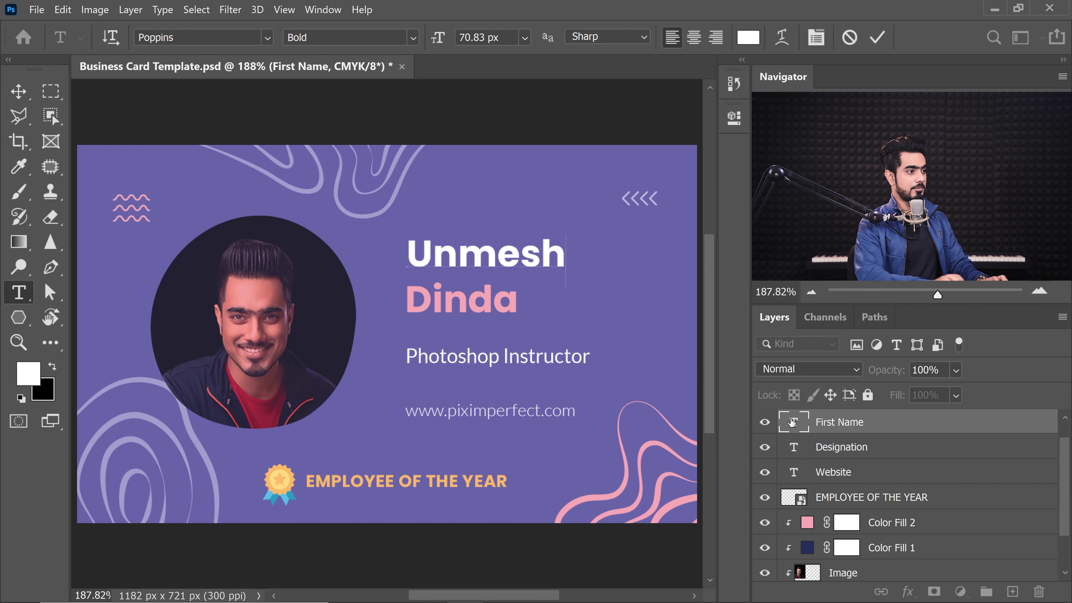
{"action": "left_click", "coordinate": [17, 90]}
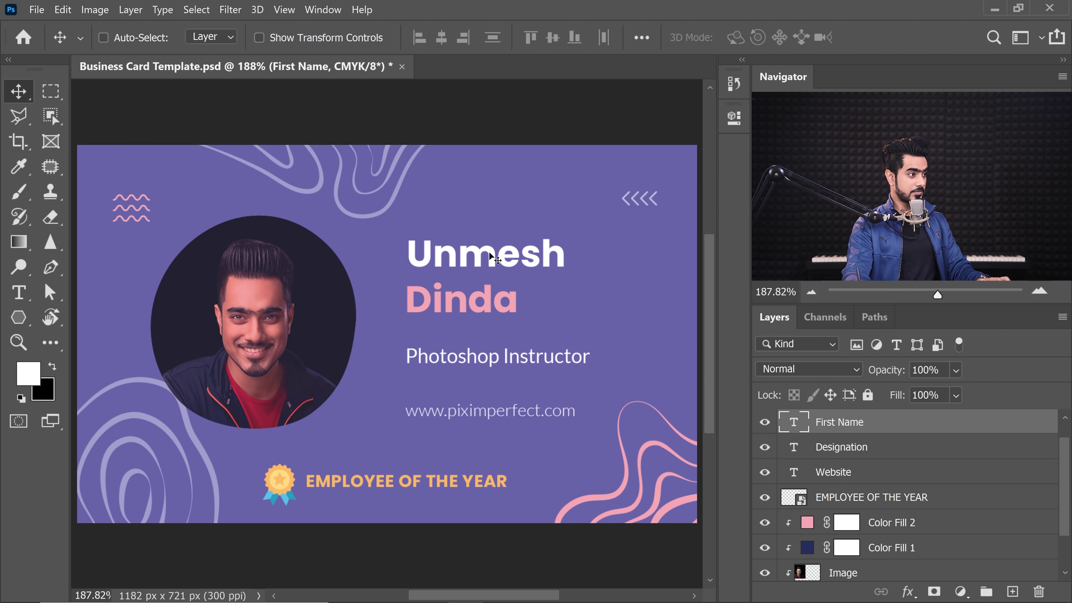
{"action": "left_click_drag", "start_coordinate": [490, 256], "coordinate": [442, 256]}
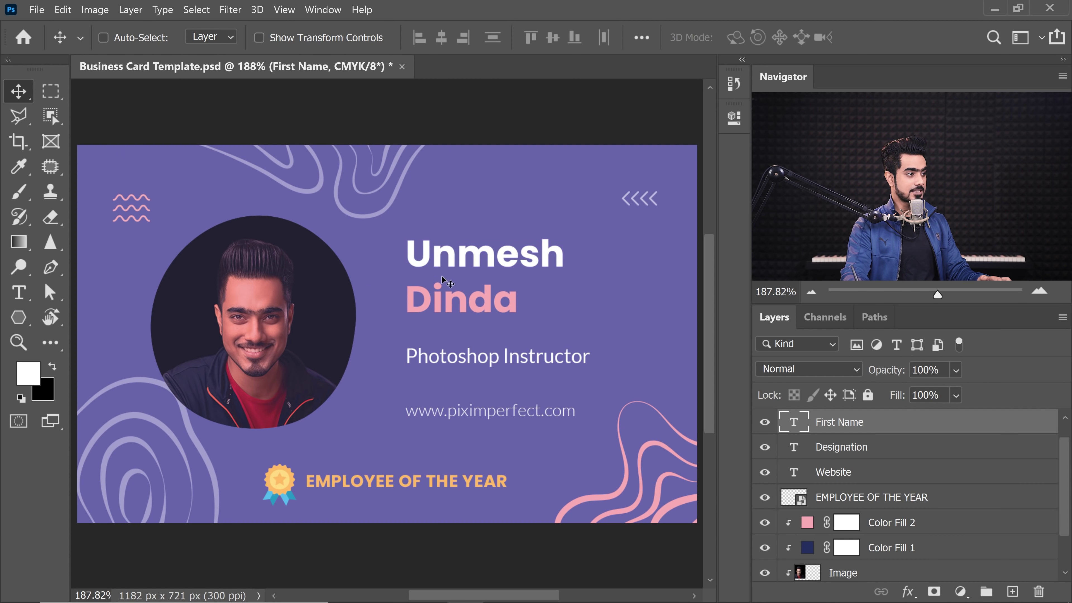
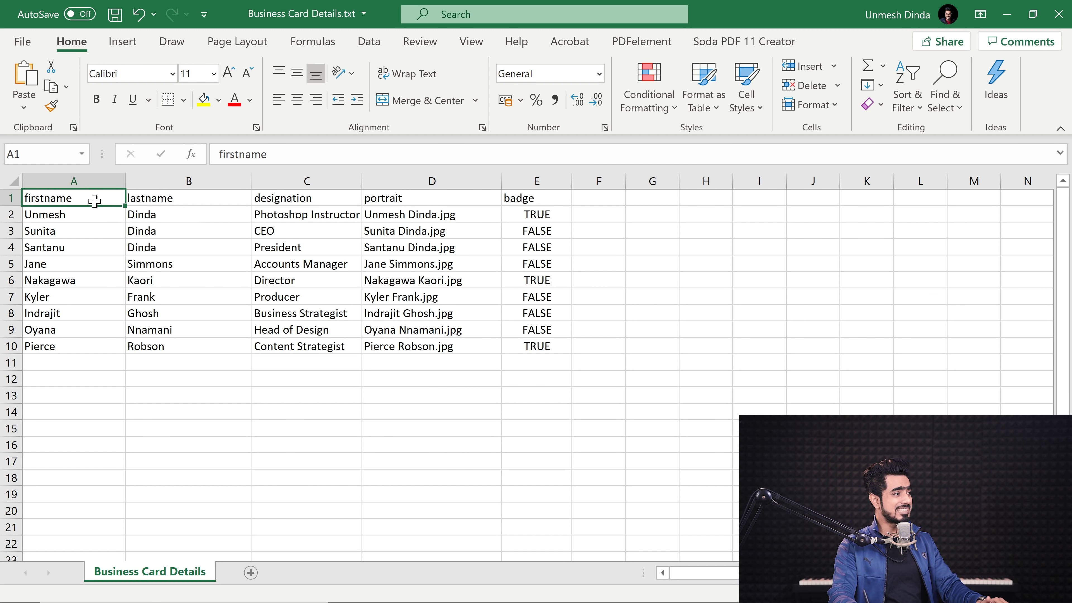
Step: Examine the firstname, lastname, designation and portrait columns of the Business Card Details.txt sheet and the entries beneath them
{"action": "left_click", "coordinate": [152, 201]}
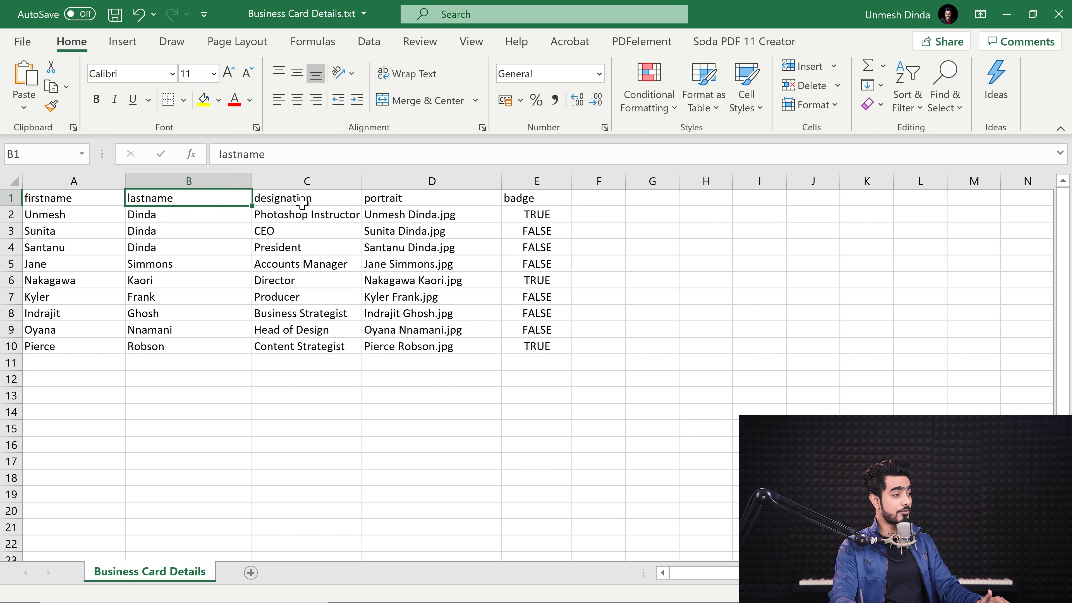
{"action": "left_click", "coordinate": [321, 202]}
{"action": "left_click", "coordinate": [410, 198]}
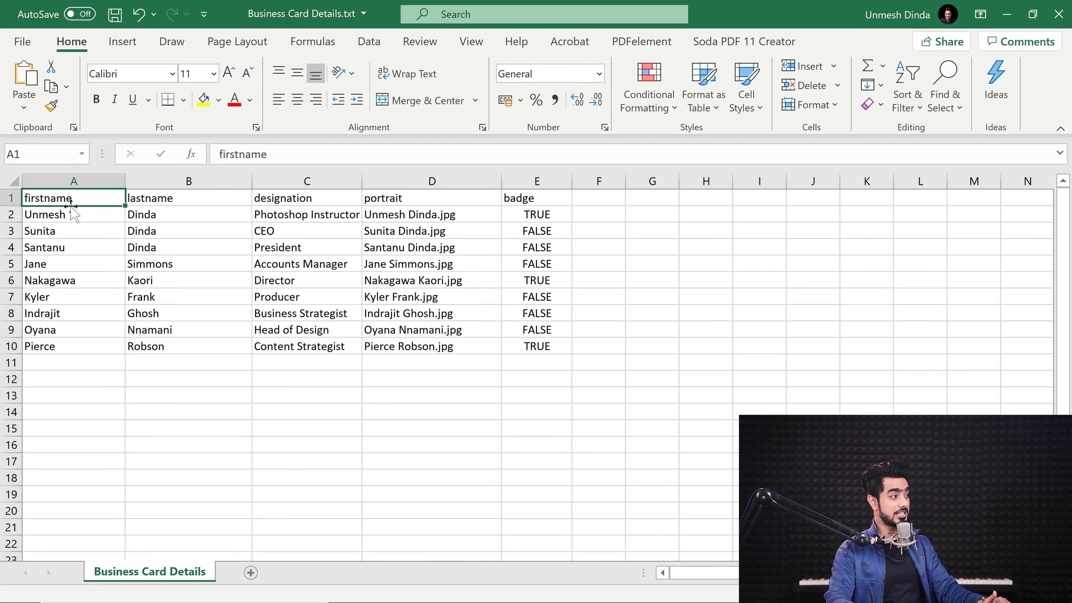
{"action": "left_click", "coordinate": [76, 215]}
{"action": "left_click", "coordinate": [69, 233]}
{"action": "left_click", "coordinate": [67, 249]}
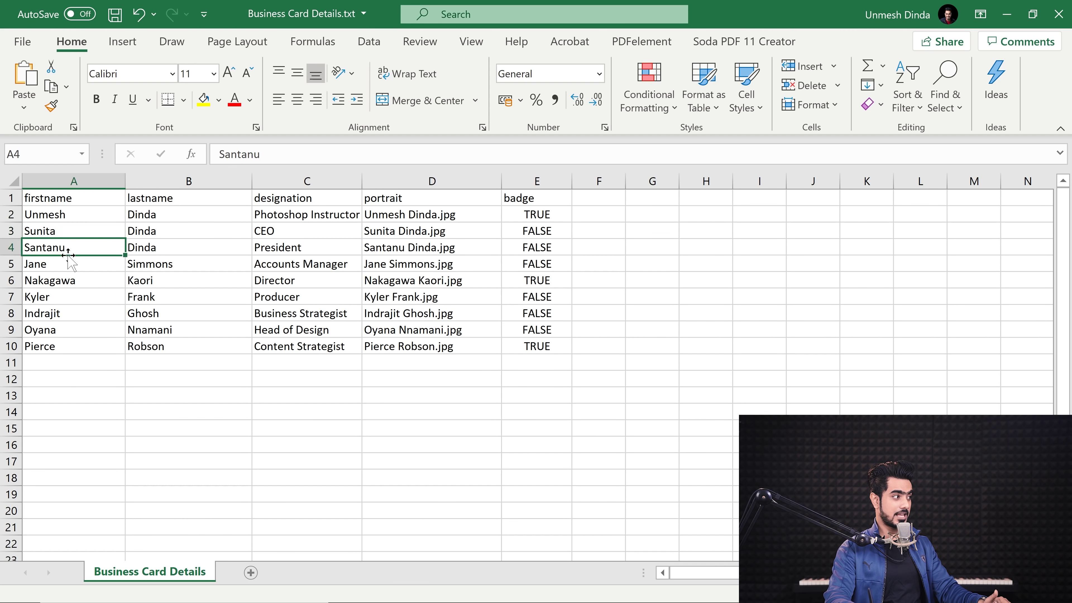
{"action": "left_click", "coordinate": [68, 266]}
{"action": "left_click", "coordinate": [67, 298]}
{"action": "left_click", "coordinate": [157, 201]}
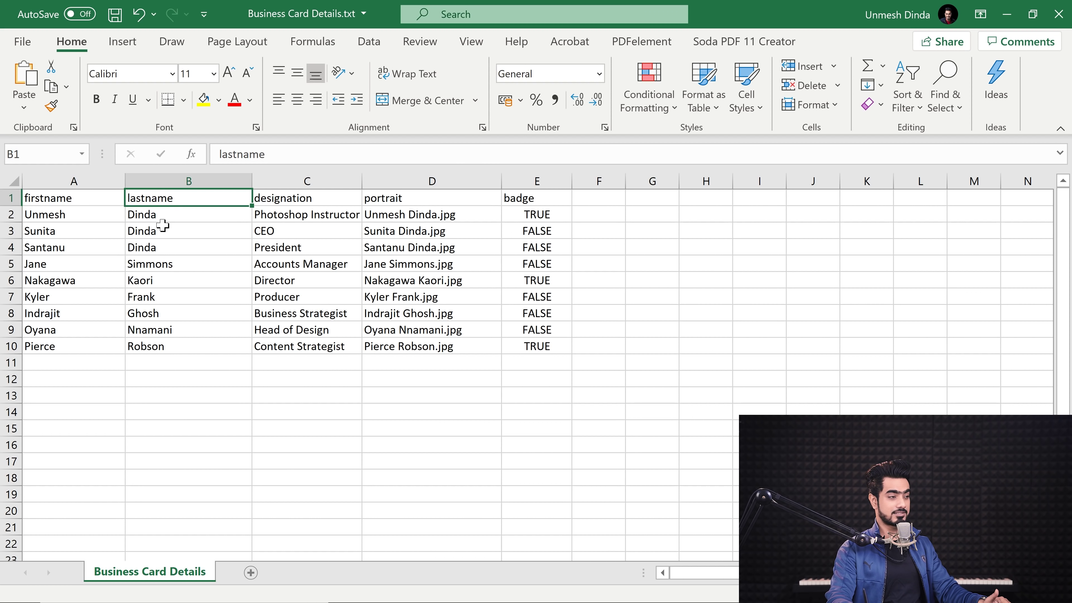
{"action": "left_click", "coordinate": [292, 202]}
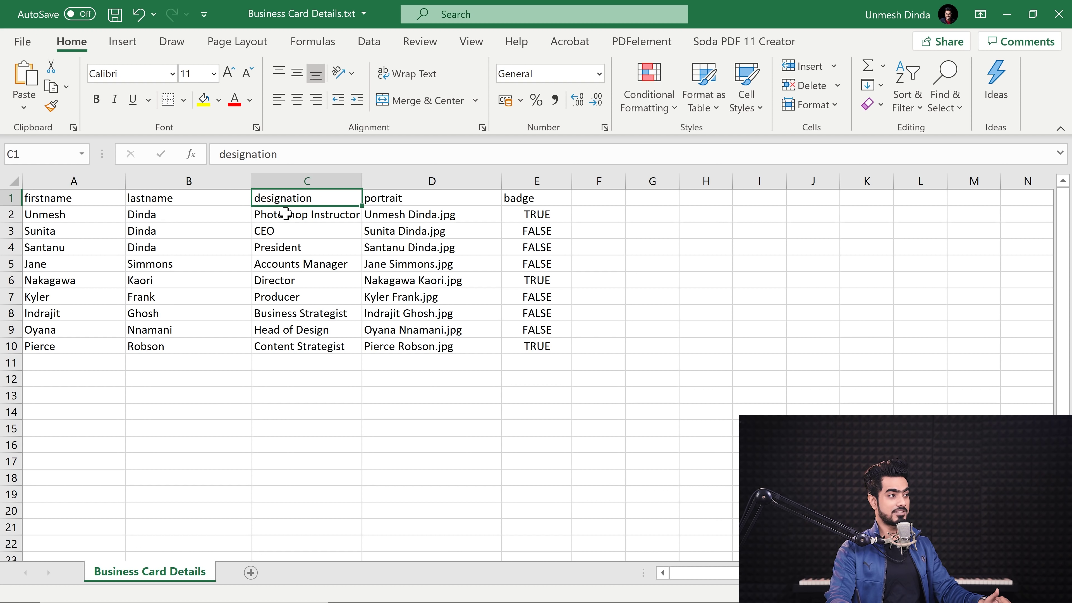
{"action": "left_click", "coordinate": [404, 202]}
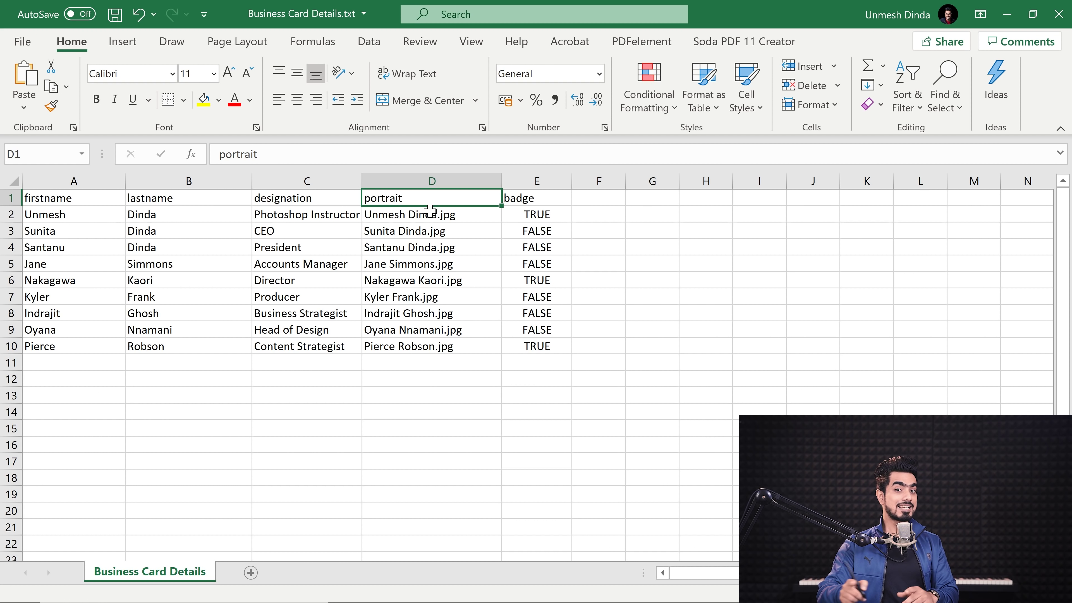
Step: Switch to File Explorer and examine the portrait JPG file names in the Variables folder
{"action": "mouse_move", "coordinate": [428, 602]}
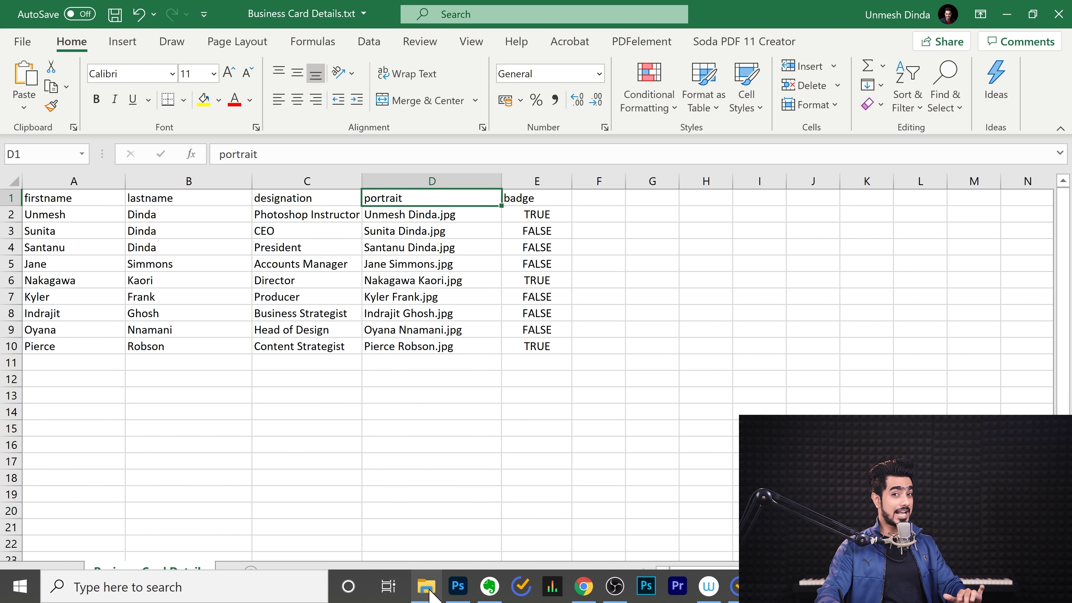
{"action": "left_click", "coordinate": [427, 592]}
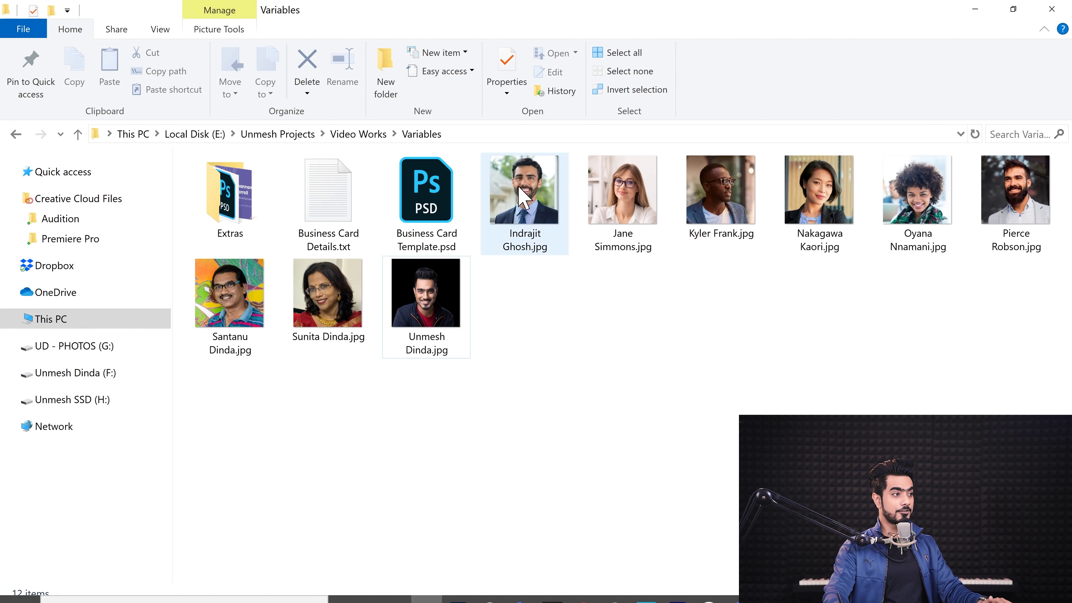
{"action": "left_click", "coordinate": [523, 199]}
{"action": "left_click", "coordinate": [623, 198]}
{"action": "left_click", "coordinate": [721, 198]}
{"action": "left_click", "coordinate": [819, 199]}
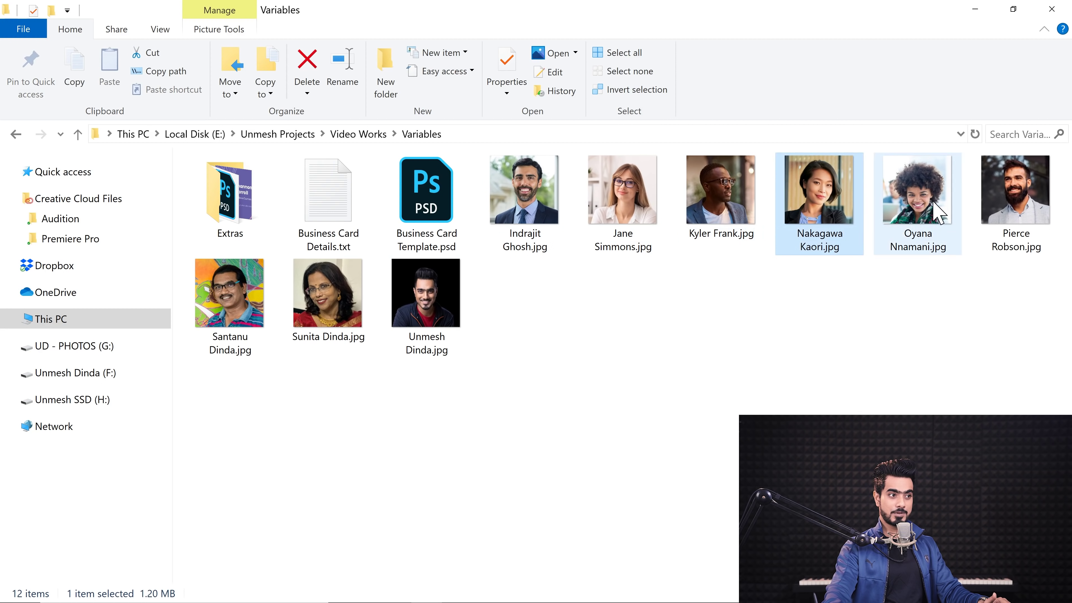
{"action": "left_click", "coordinate": [940, 211]}
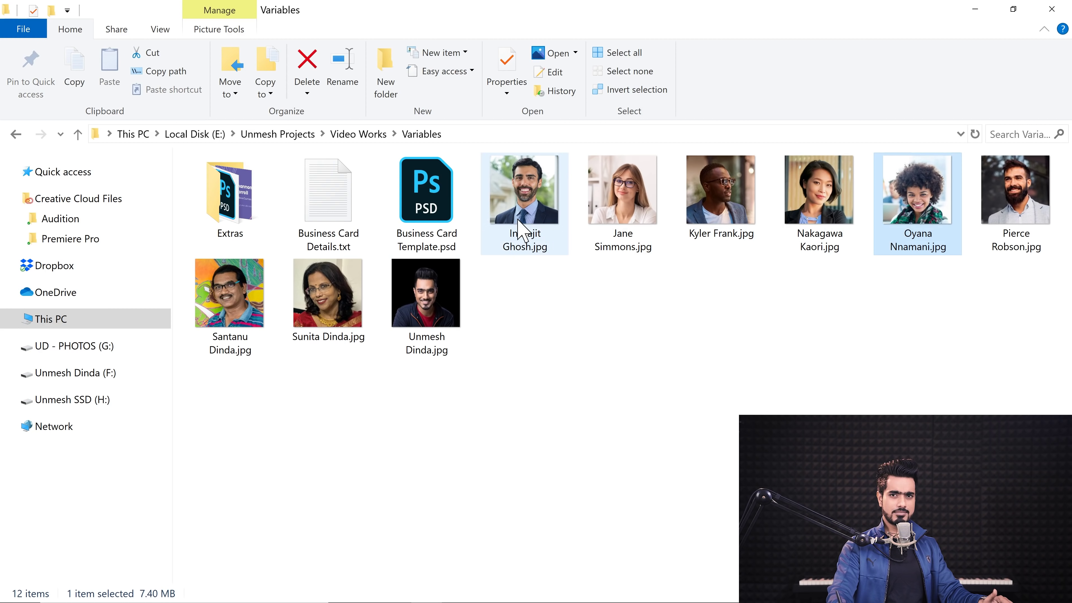
{"action": "left_click", "coordinate": [427, 327]}
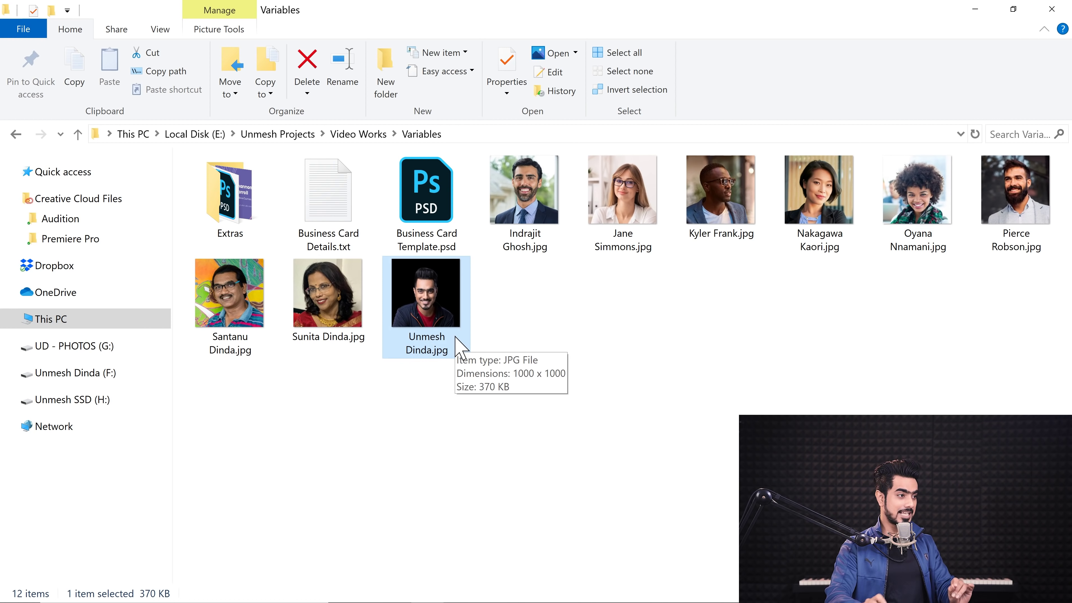
Step: Switch to the Business Card Details.txt sheet in Excel and examine the first person's entries and the badge column heading
{"action": "mouse_move", "coordinate": [473, 600]}
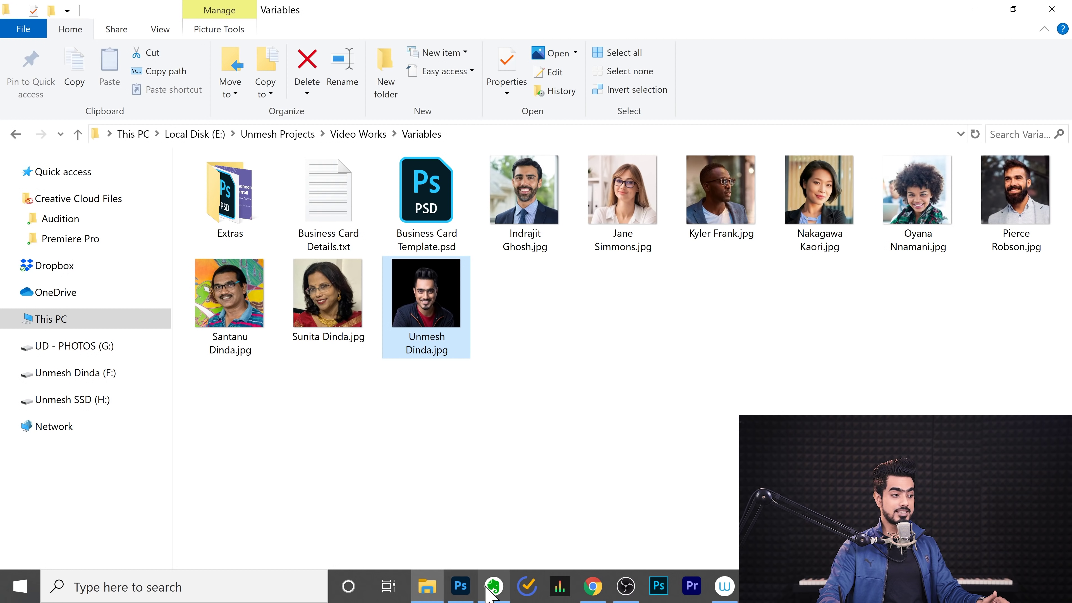
{"action": "left_click", "coordinate": [758, 588]}
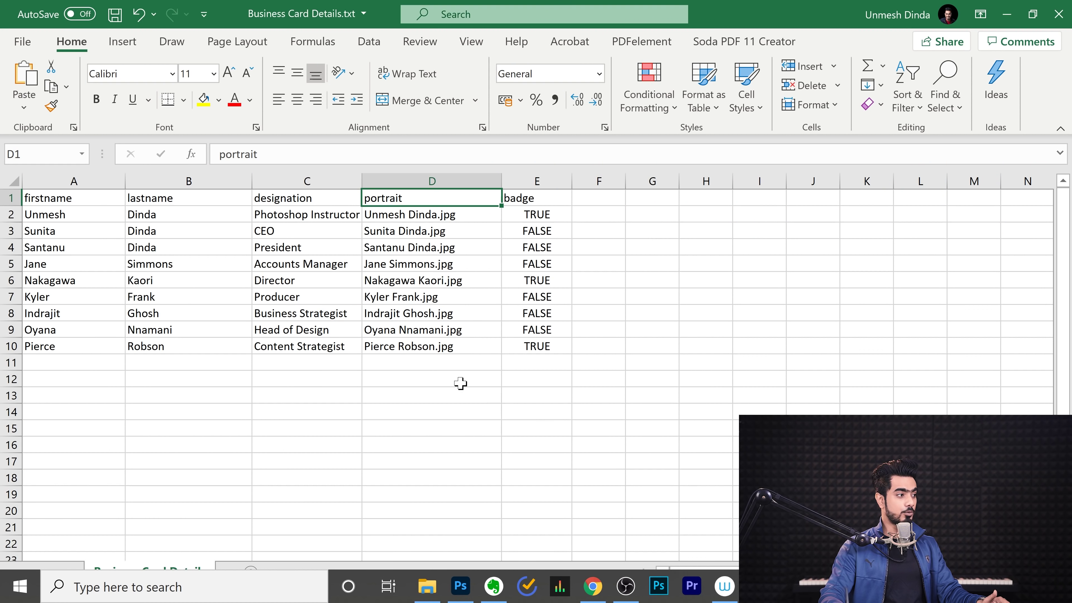
{"action": "left_click", "coordinate": [50, 219]}
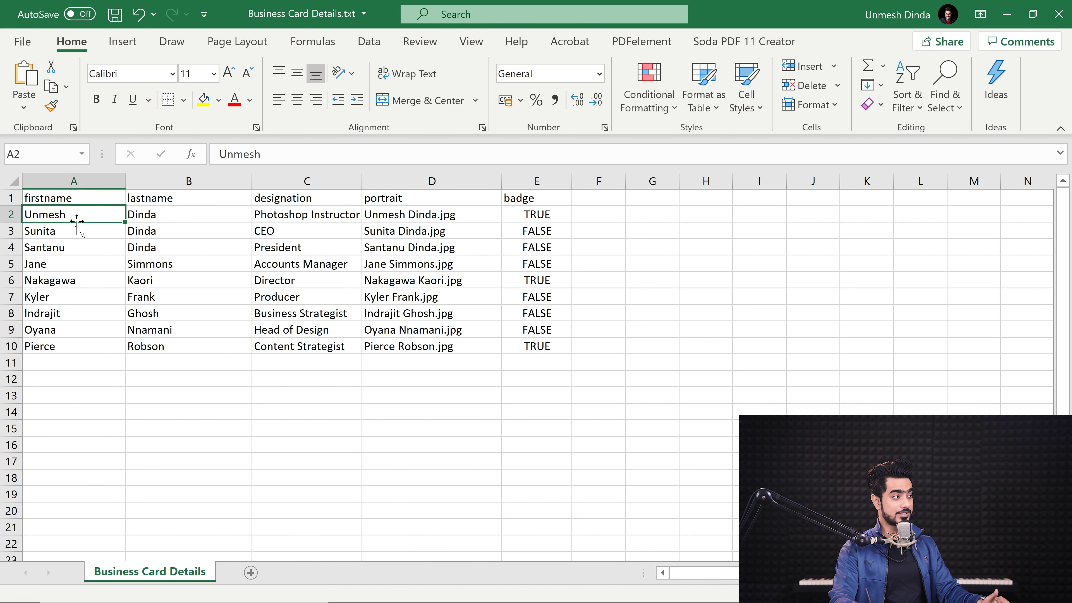
{"action": "left_click", "coordinate": [185, 217]}
{"action": "left_click", "coordinate": [330, 218]}
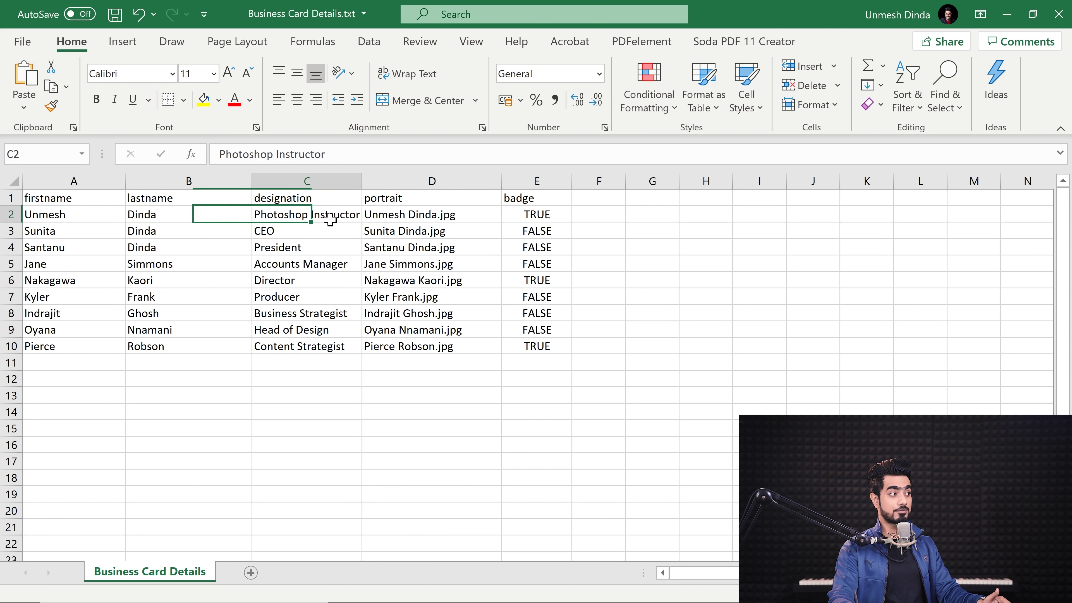
{"action": "left_click", "coordinate": [421, 218]}
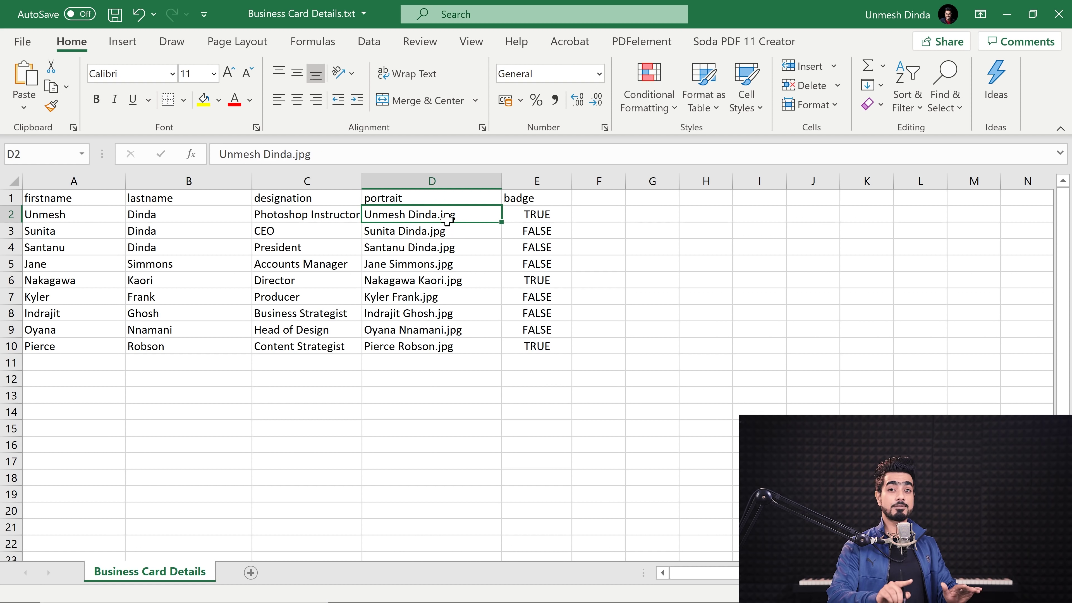
{"action": "left_click", "coordinate": [545, 201]}
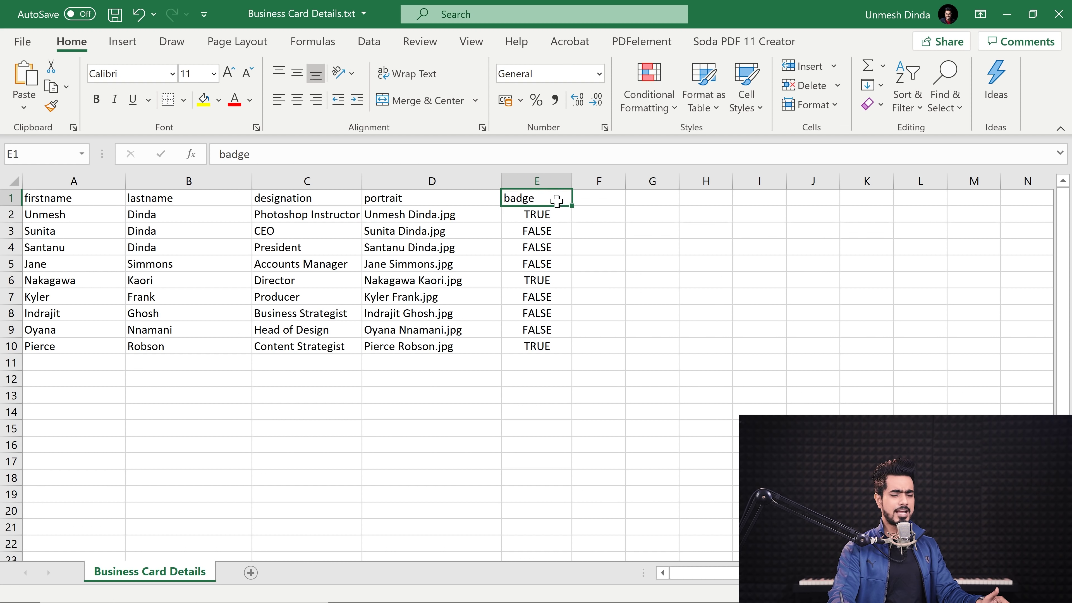
Step: Compare the Employee of the Year badge on the Photoshop card with the TRUE and FALSE entries in the sheet's badge column
{"action": "mouse_move", "coordinate": [527, 596]}
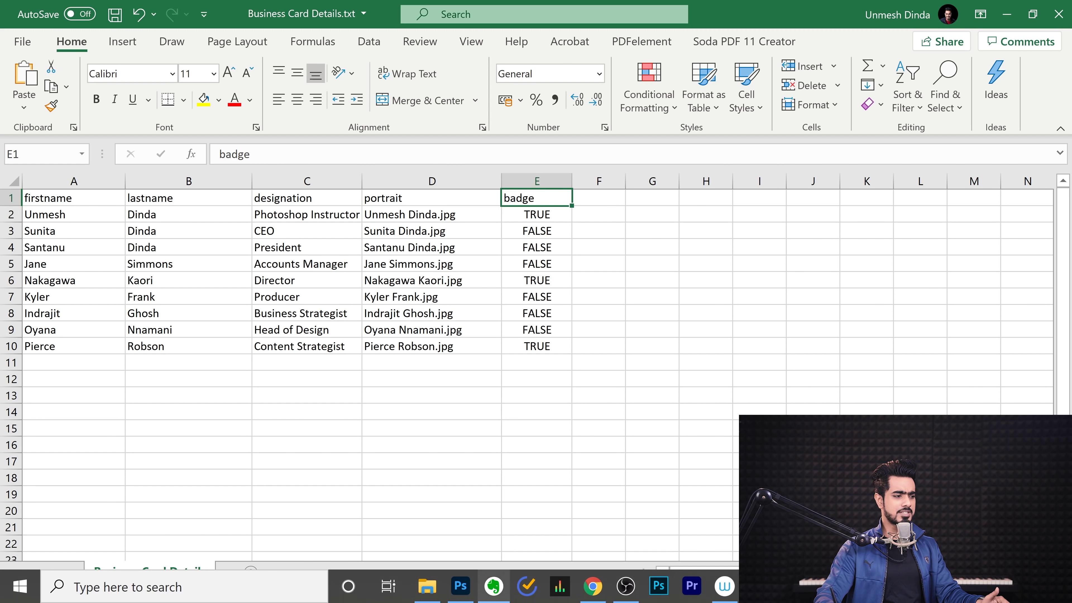
{"action": "left_click", "coordinate": [461, 586]}
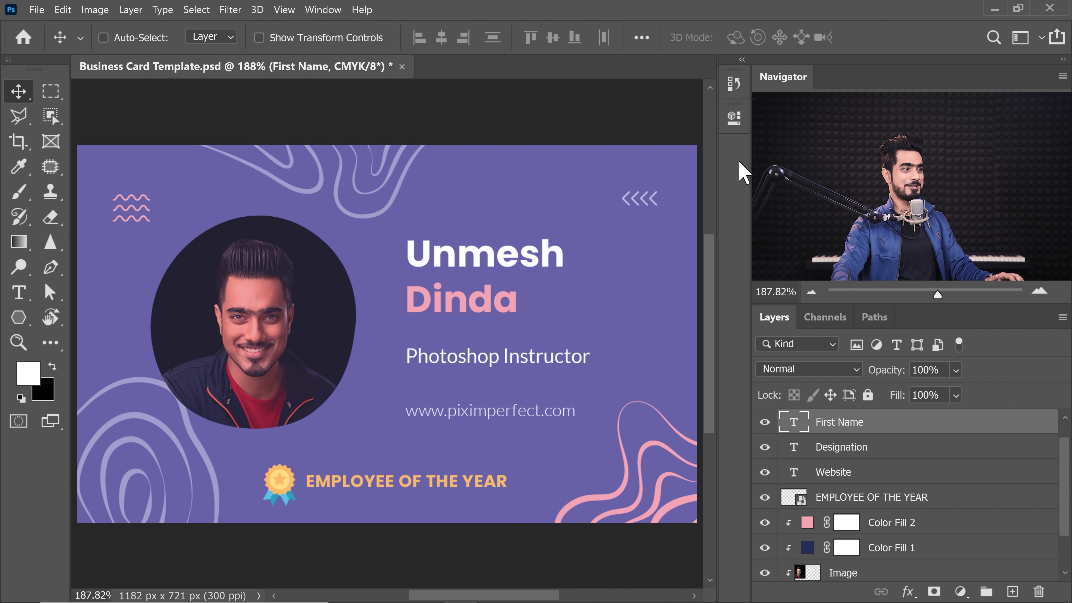
{"action": "left_click", "coordinate": [995, 10]}
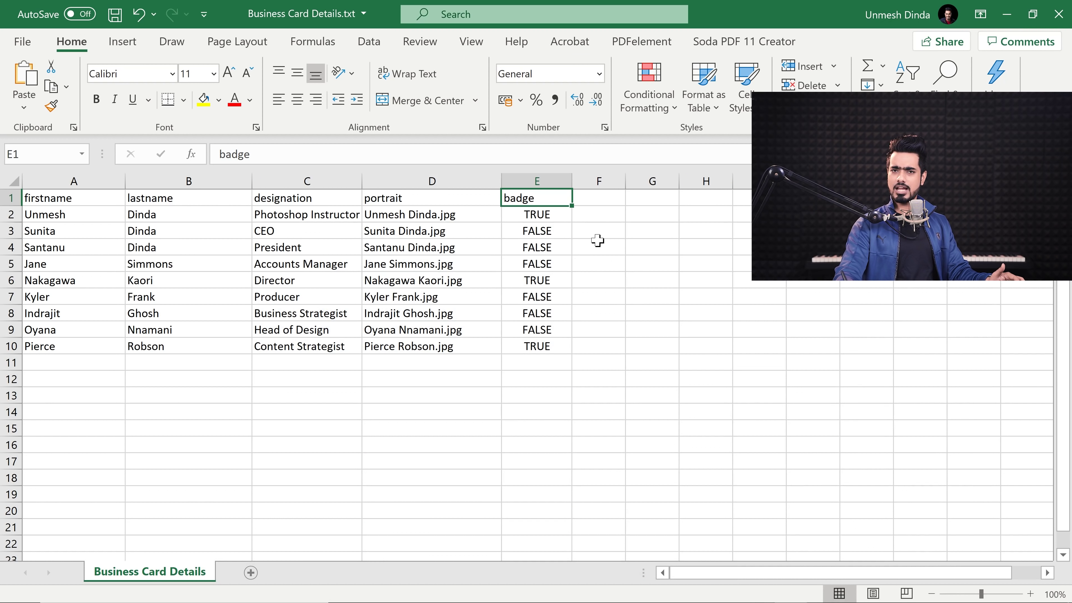
{"action": "left_click", "coordinate": [550, 214]}
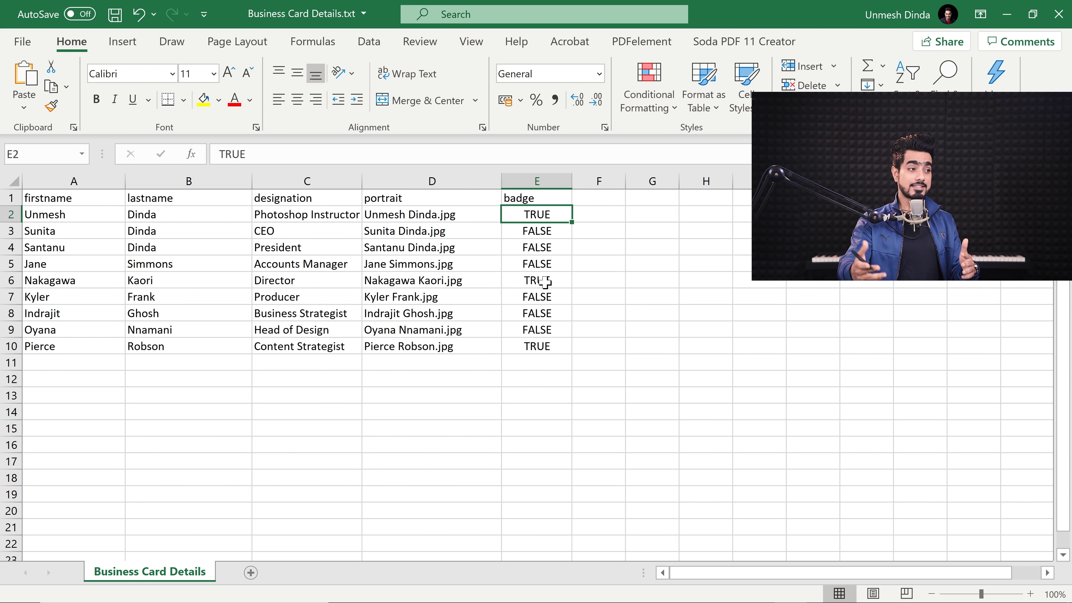
{"action": "left_click", "coordinate": [545, 234]}
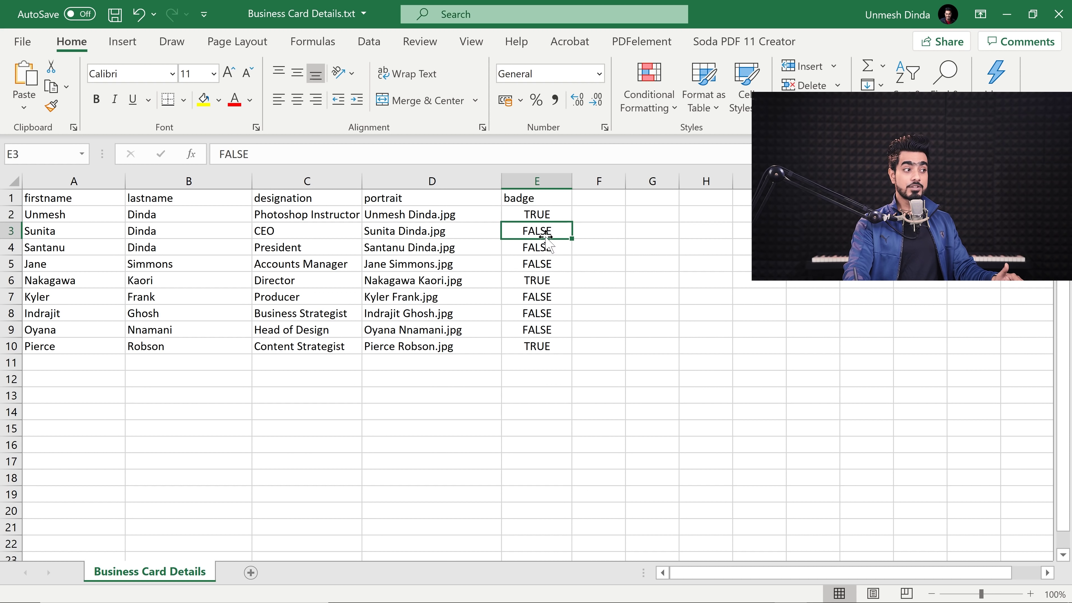
{"action": "double_click", "coordinate": [546, 213]}
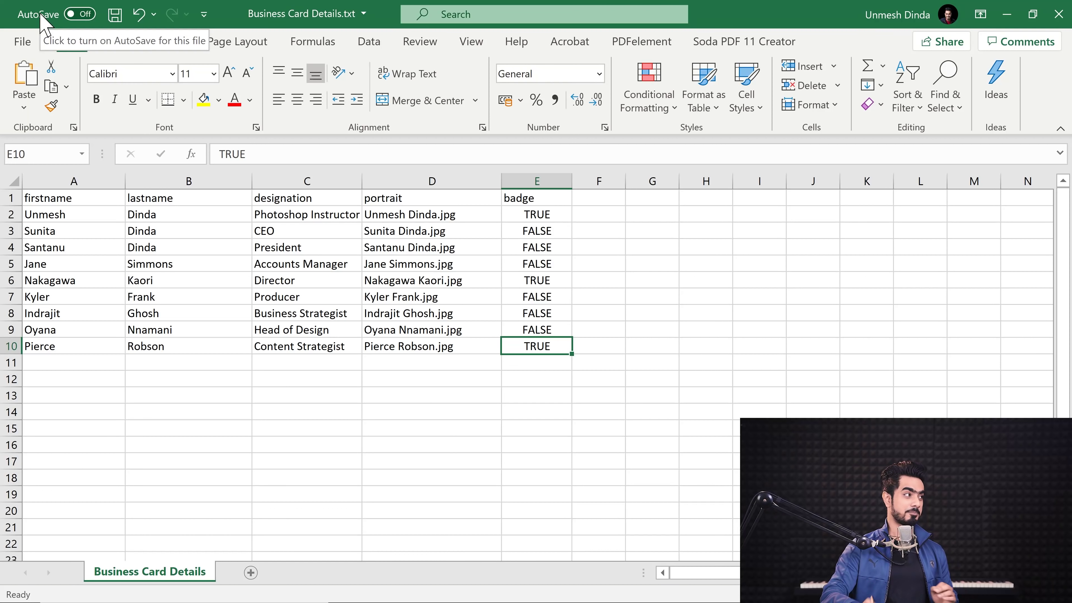
Step: Save the sheet as Business Card Details 1 in Text (Tab delimited) (*.txt) format in the Variables folder and close it
{"action": "left_click", "coordinate": [22, 42]}
{"action": "left_click", "coordinate": [63, 268]}
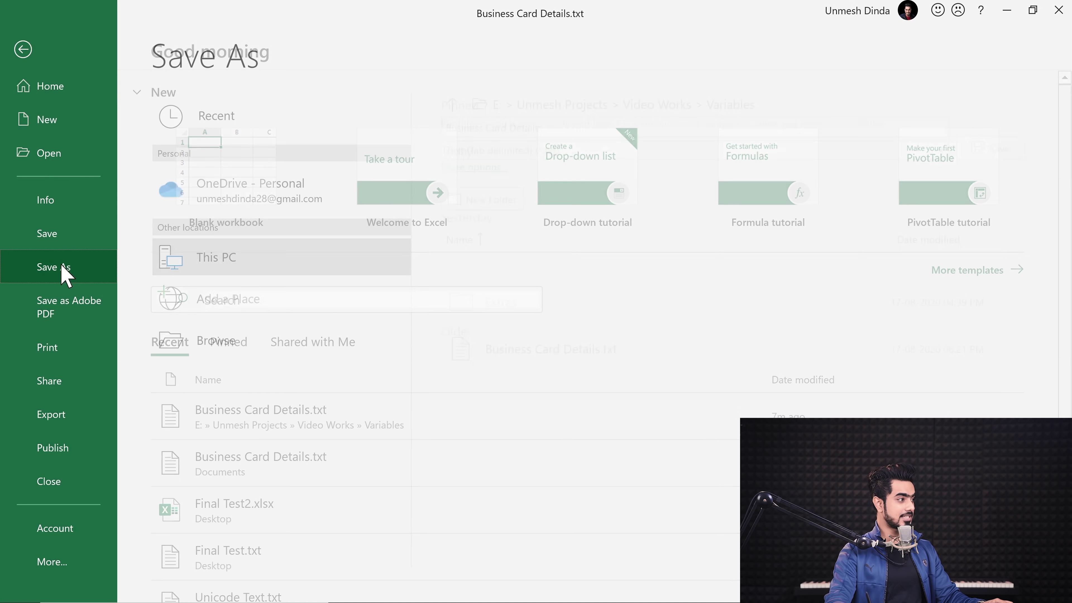
{"action": "left_click", "coordinate": [565, 157]}
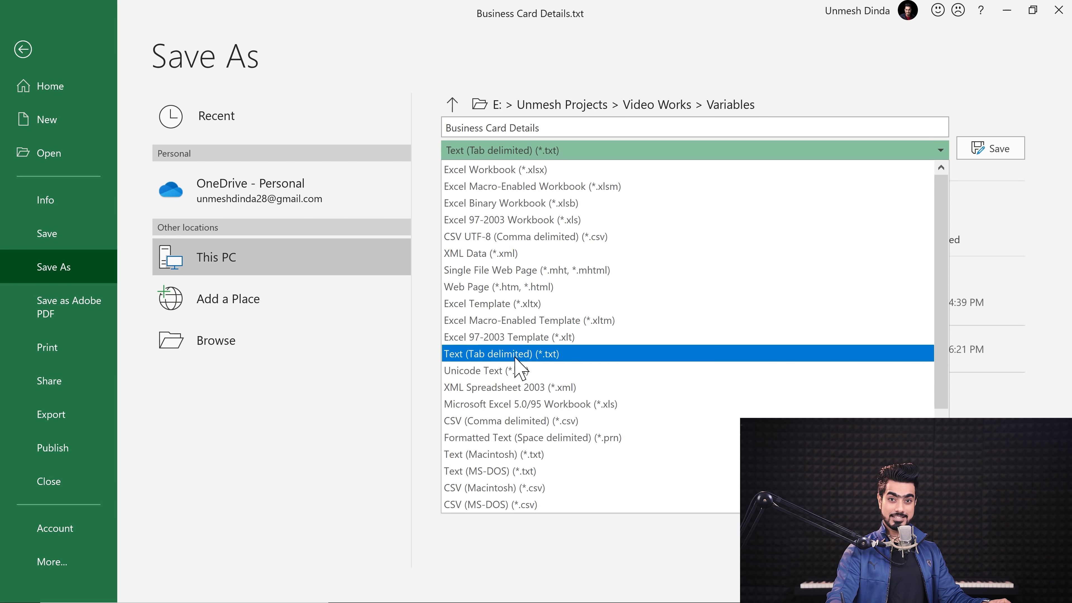
{"action": "left_click", "coordinate": [524, 359]}
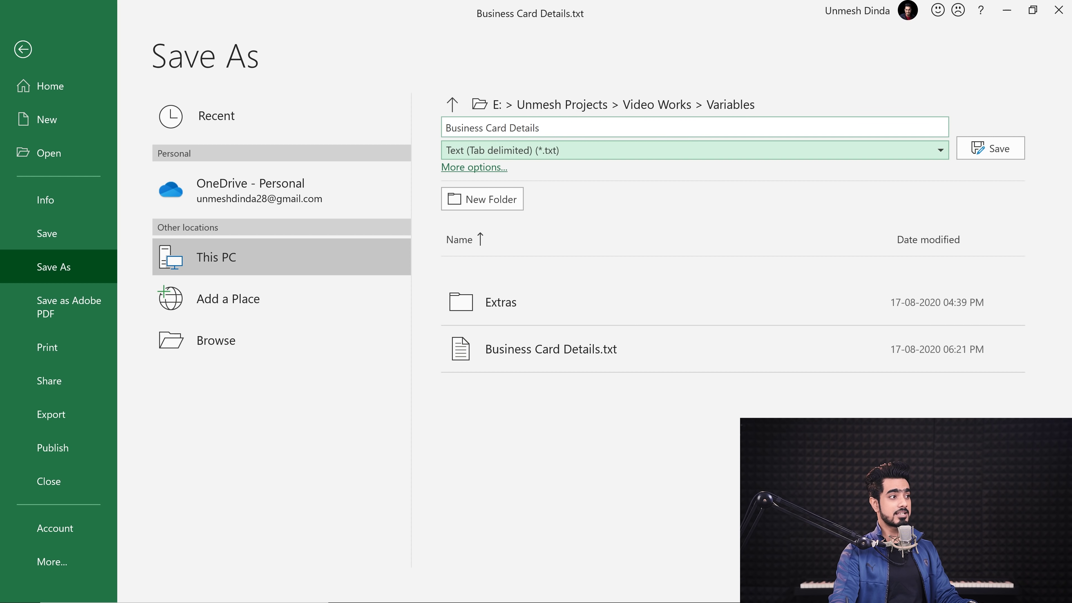
{"action": "left_click", "coordinate": [544, 127]}
{"action": "left_click", "coordinate": [544, 128]}
{"action": "type", "text": "1"}
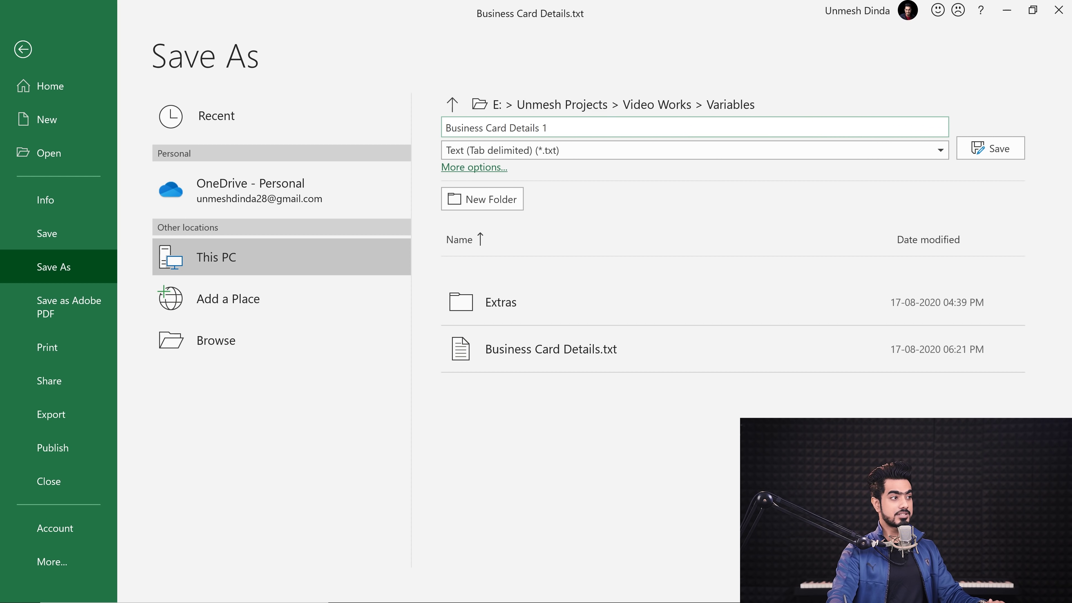
{"action": "left_click", "coordinate": [992, 157]}
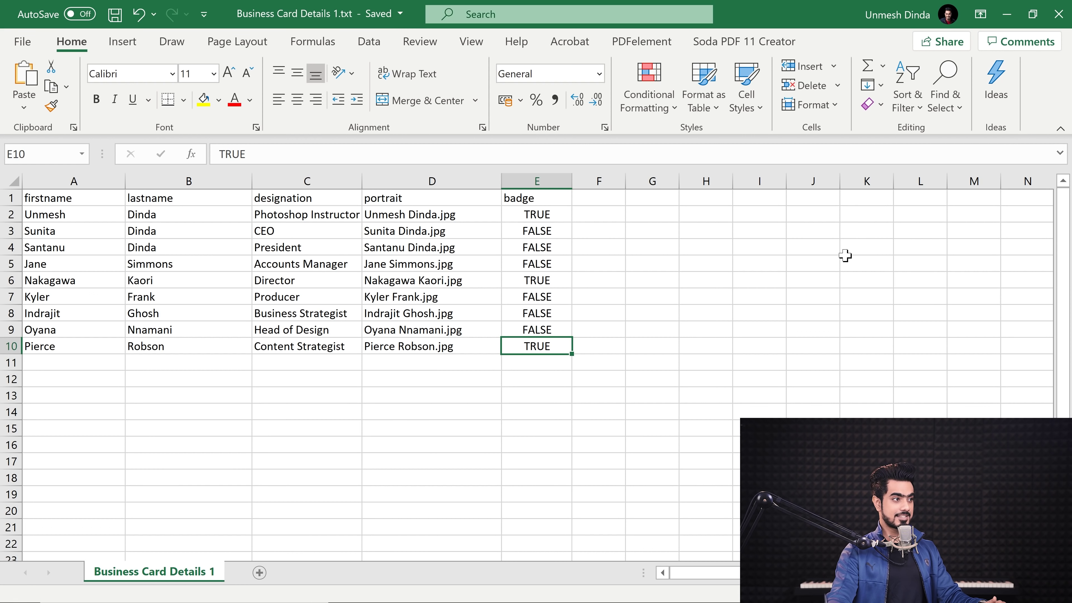
{"action": "left_click", "coordinate": [1059, 17]}
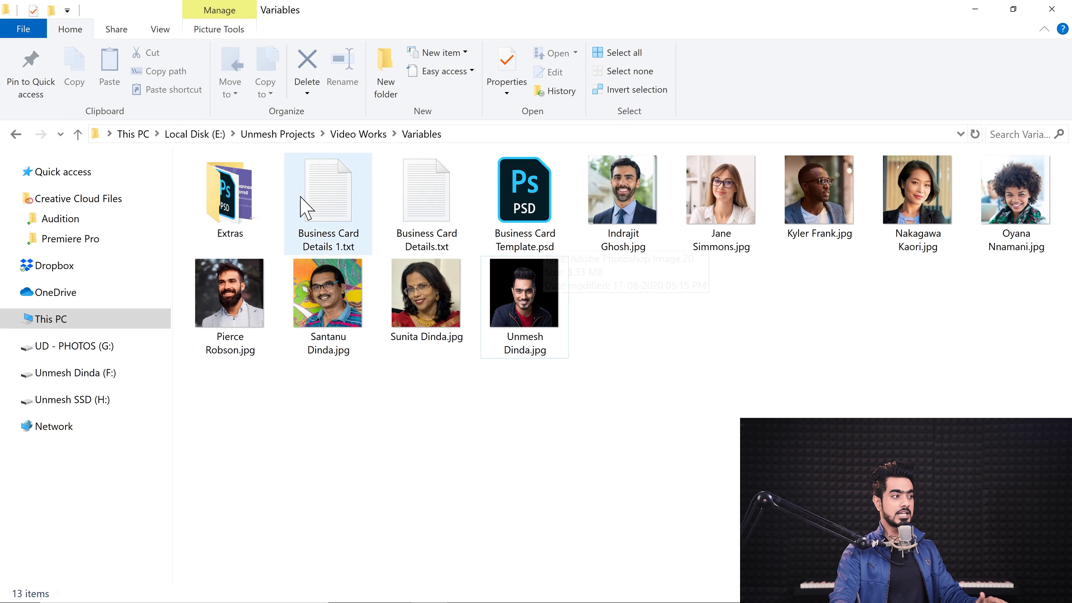
Step: Open Business Card Details 1.txt from the Variables folder in Notepad and examine its tab-separated columns
{"action": "left_click", "coordinate": [331, 210]}
{"action": "double_click", "coordinate": [330, 209]}
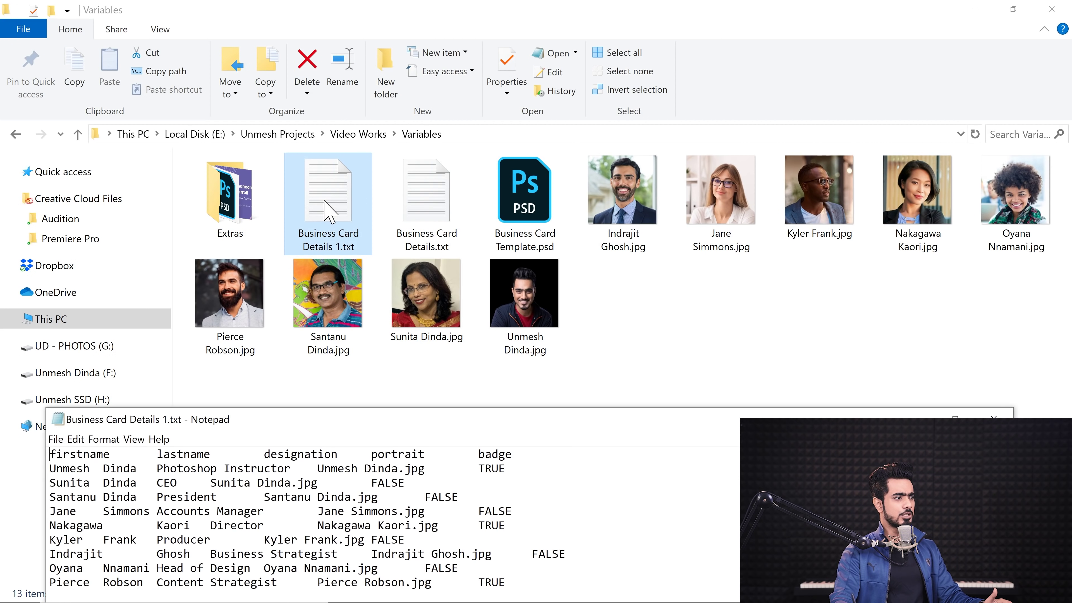
{"action": "left_click_drag", "start_coordinate": [275, 420], "coordinate": [436, 240]}
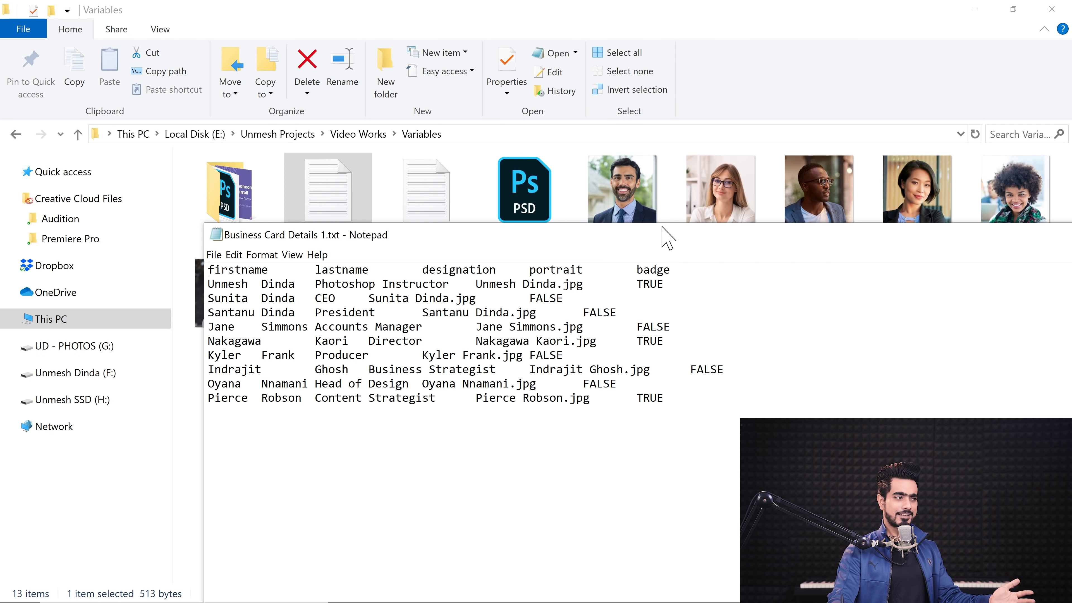
{"action": "left_click_drag", "start_coordinate": [656, 236], "coordinate": [453, 243]}
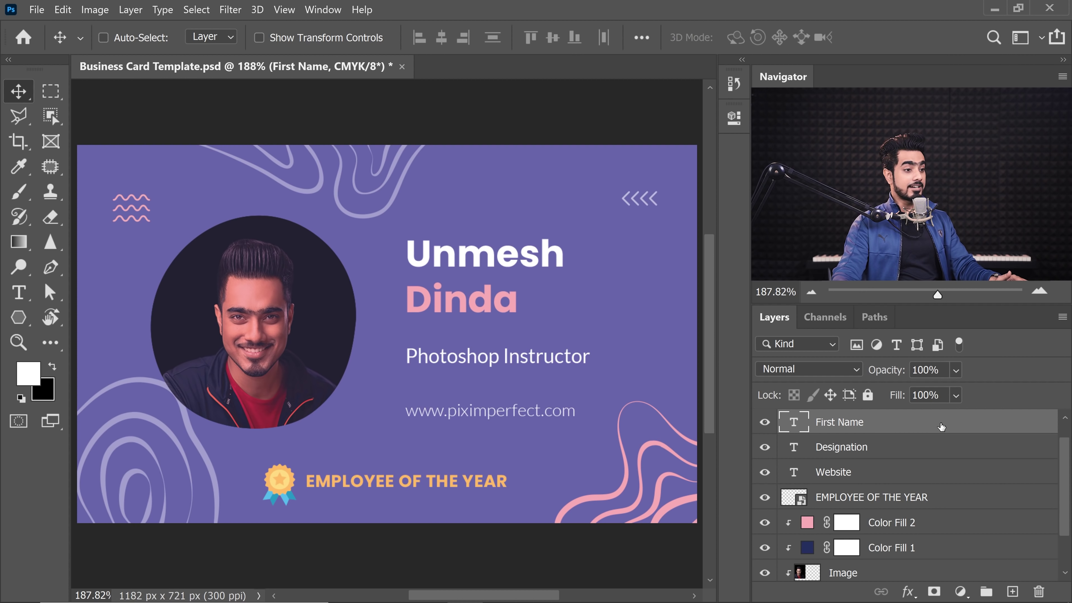
Step: Open the variable definitions in Photoshop and enable Text Replacement for the First Name layer
{"action": "scroll", "coordinate": [1051, 464], "scroll_direction": "up", "scroll_amount": 1}
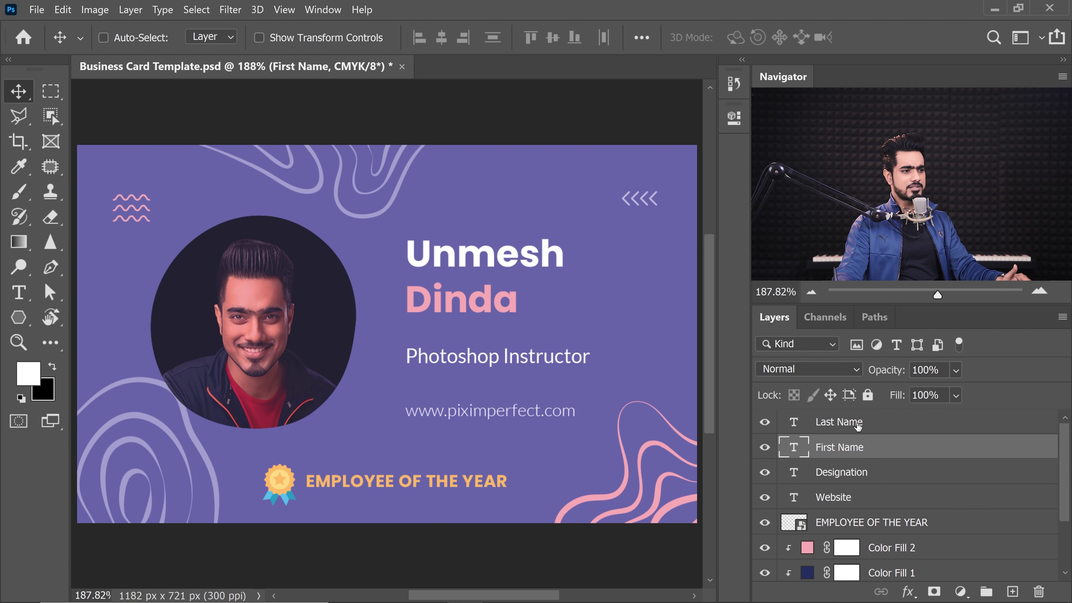
{"action": "left_click", "coordinate": [860, 426]}
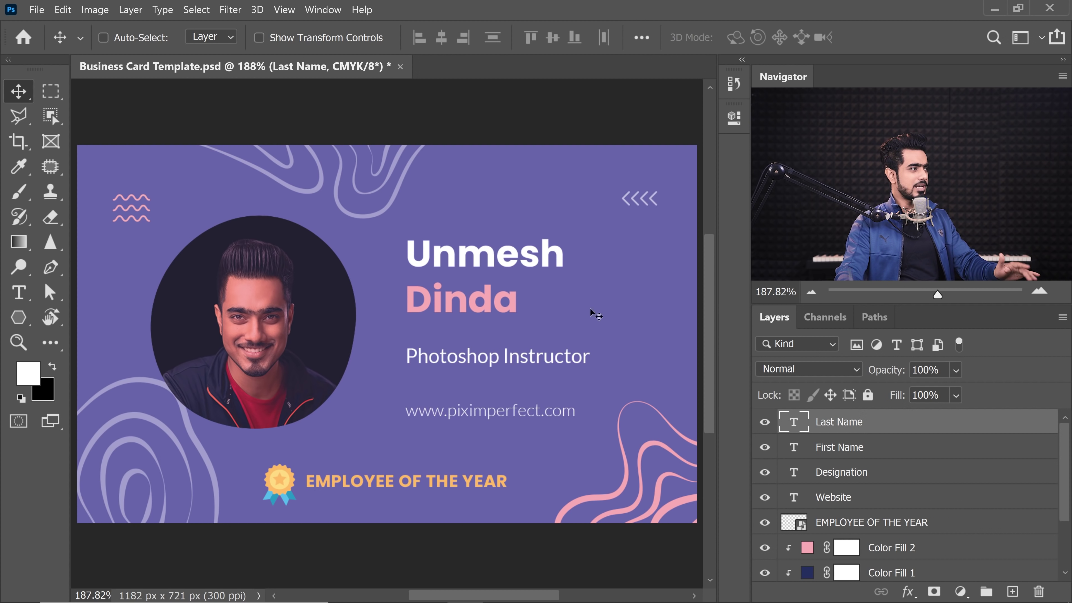
{"action": "left_click", "coordinate": [100, 14]}
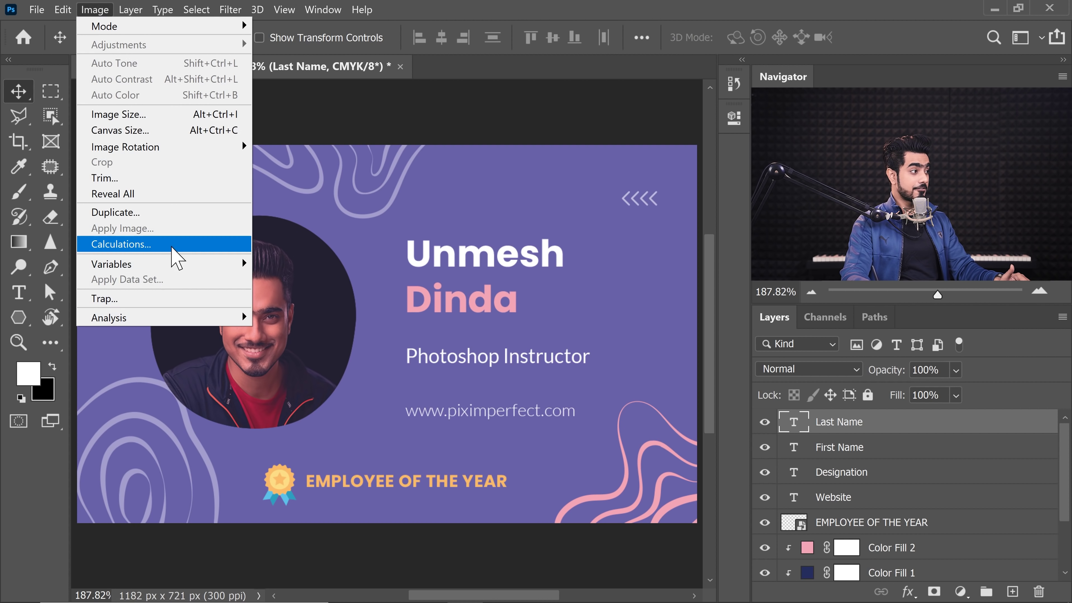
{"action": "mouse_move", "coordinate": [173, 263]}
{"action": "left_click", "coordinate": [282, 262]}
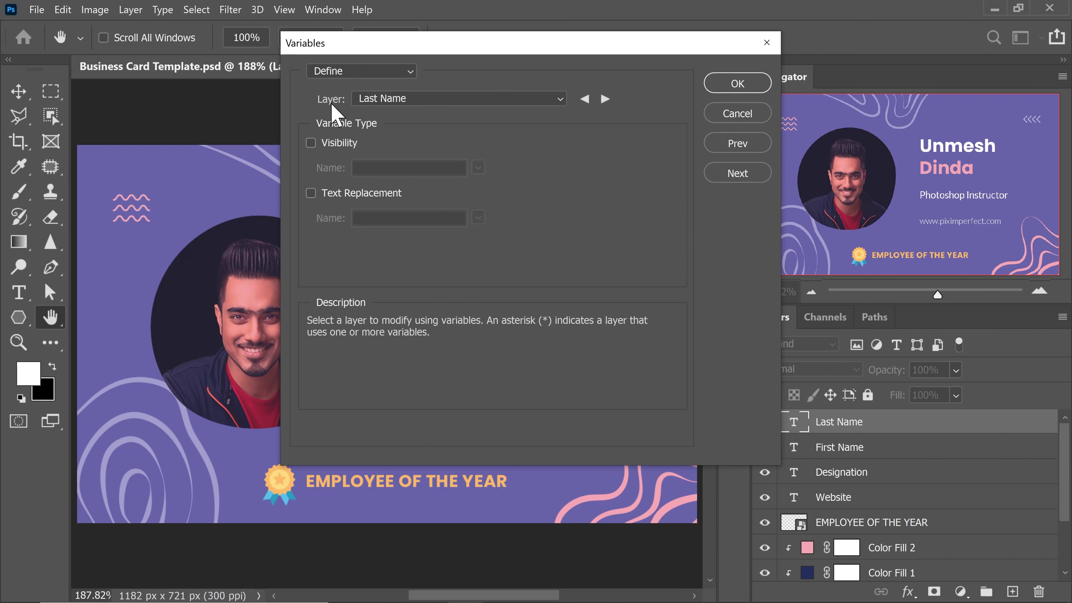
{"action": "left_click", "coordinate": [382, 98]}
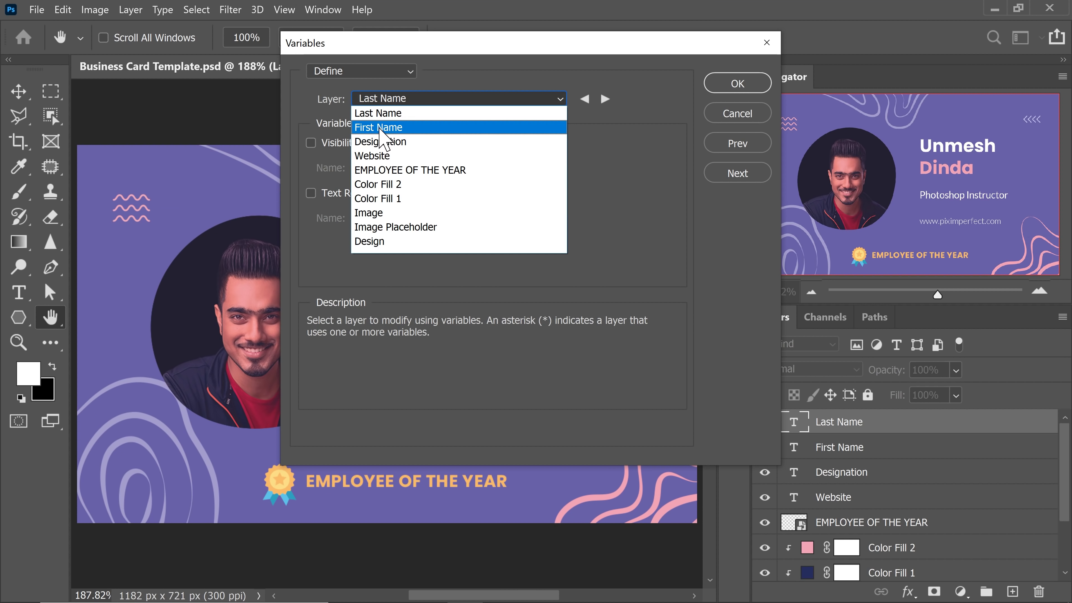
{"action": "left_click", "coordinate": [382, 127]}
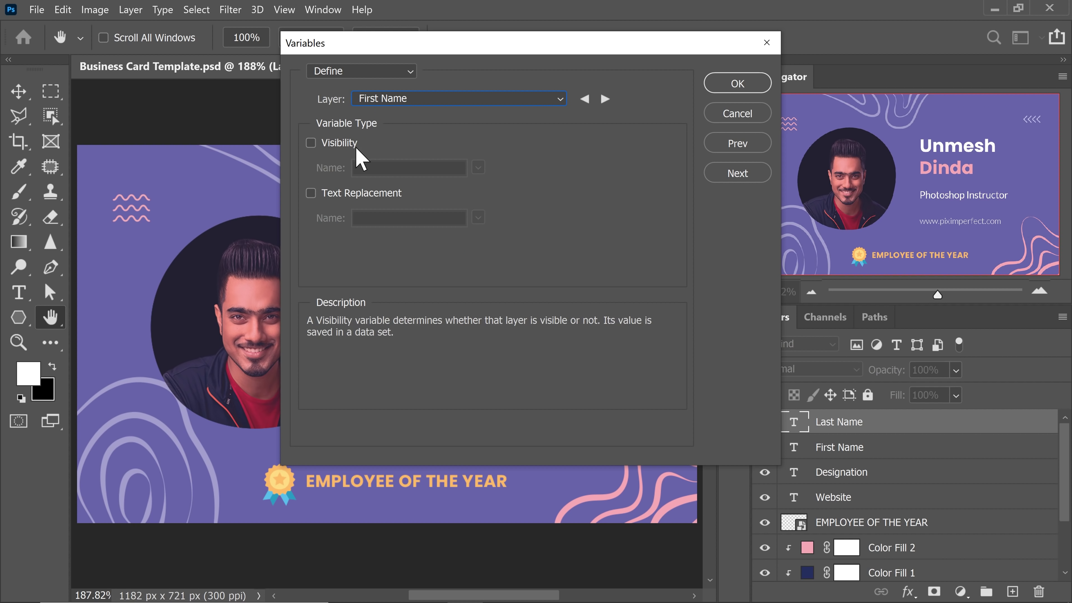
{"action": "left_click_drag", "start_coordinate": [443, 50], "coordinate": [374, 61]}
{"action": "left_click", "coordinate": [242, 204]}
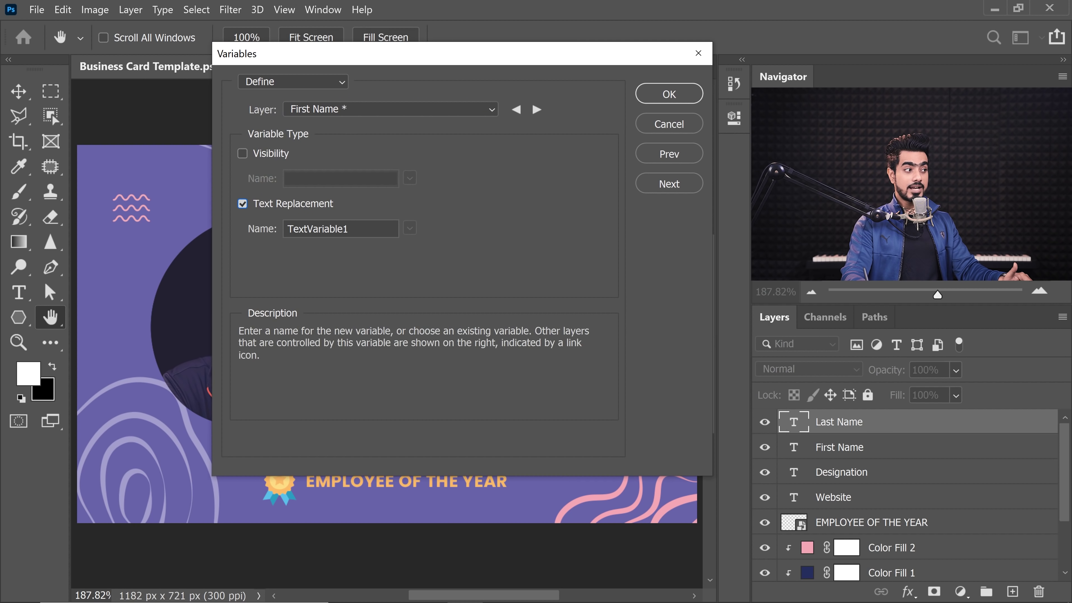
Step: Name the First Name layer's text variable firstname, copying the heading from cell A1 of the Excel sheet
{"action": "left_click_drag", "start_coordinate": [348, 228], "coordinate": [252, 252]}
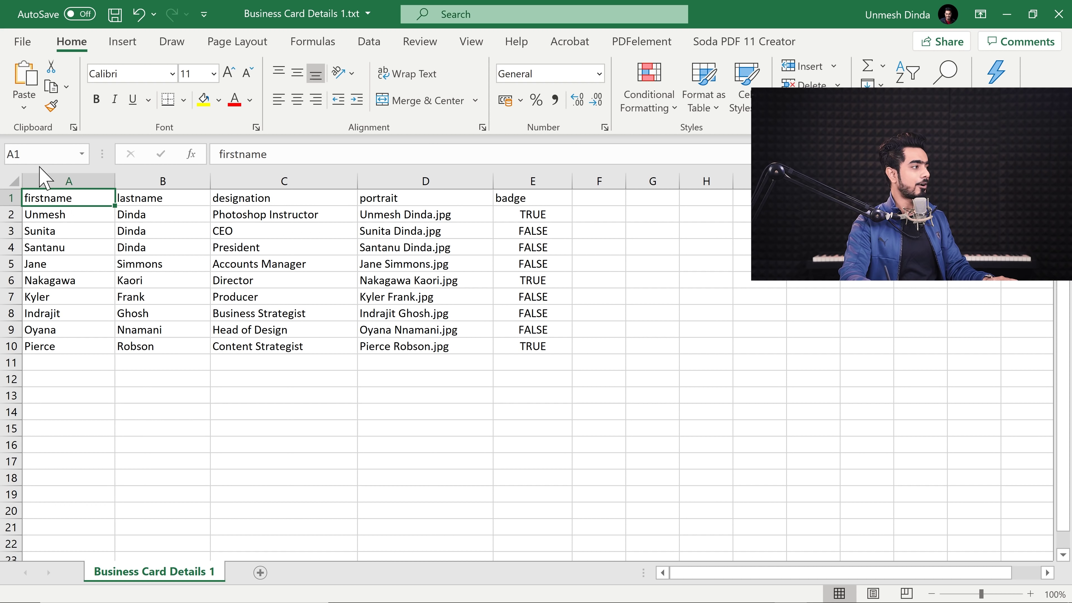
{"action": "double_click", "coordinate": [60, 199]}
{"action": "left_click_drag", "start_coordinate": [72, 199], "coordinate": [24, 198]}
{"action": "key", "text": "ctrl+c"}
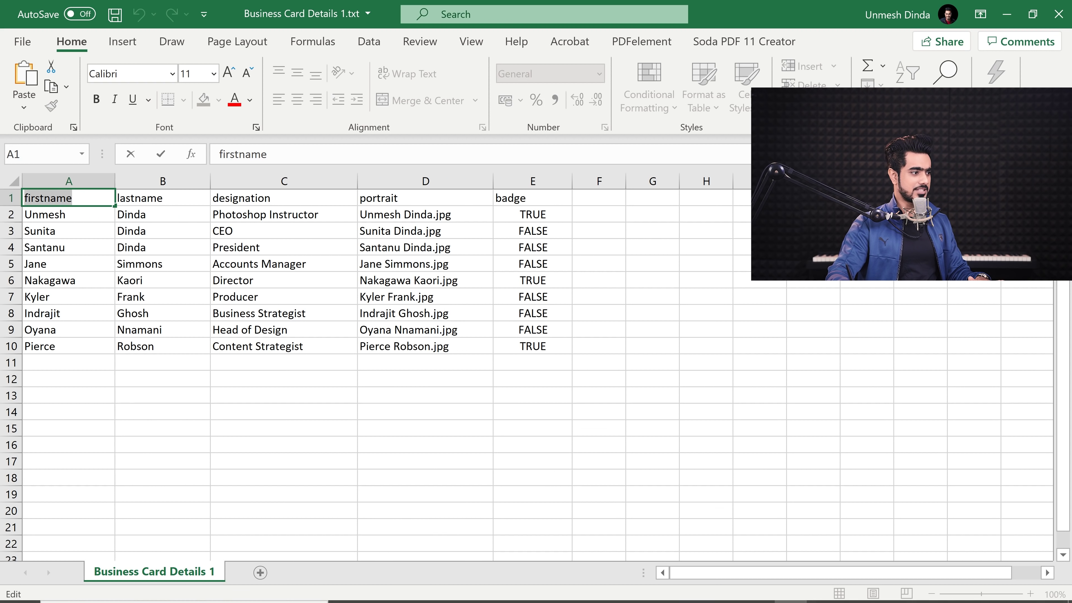
{"action": "left_click", "coordinate": [460, 586]}
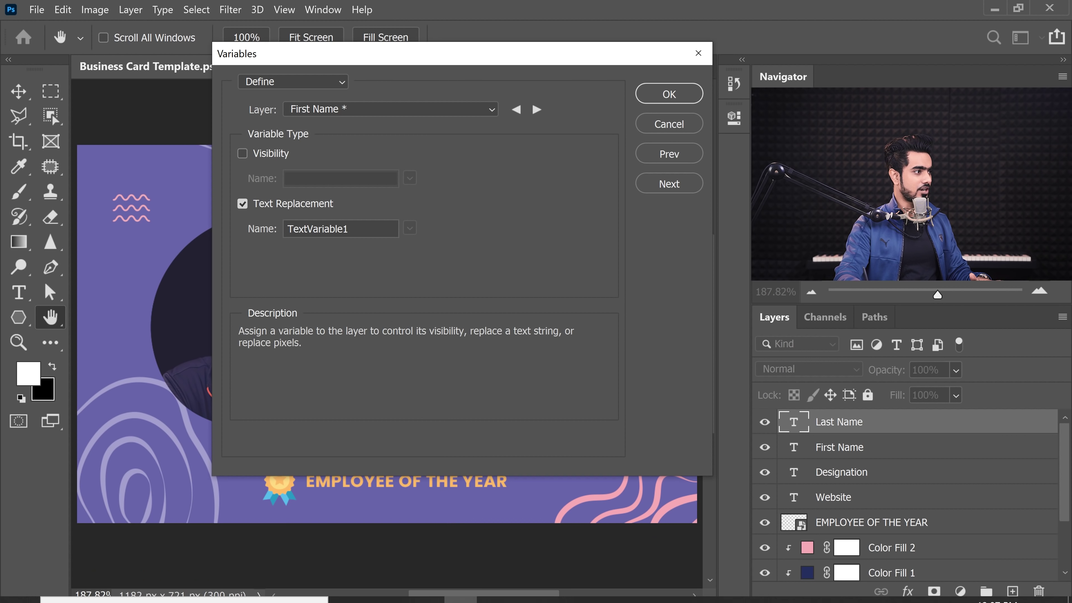
{"action": "key", "text": "ctrl+v"}
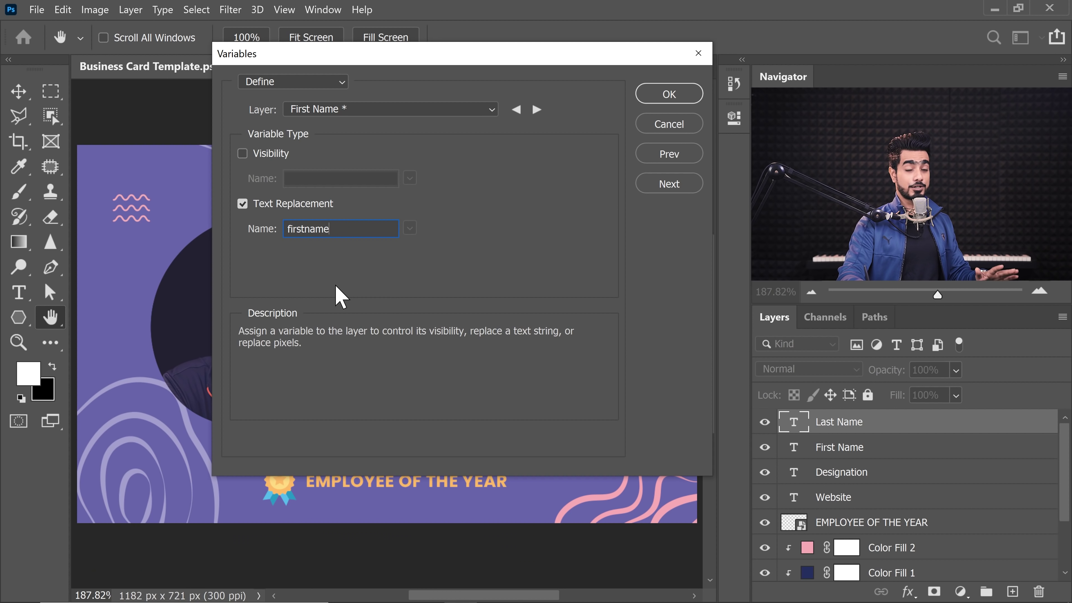
Step: Enable Text Replacement for the Last Name layer and name its variable lastname
{"action": "left_click", "coordinate": [347, 111]}
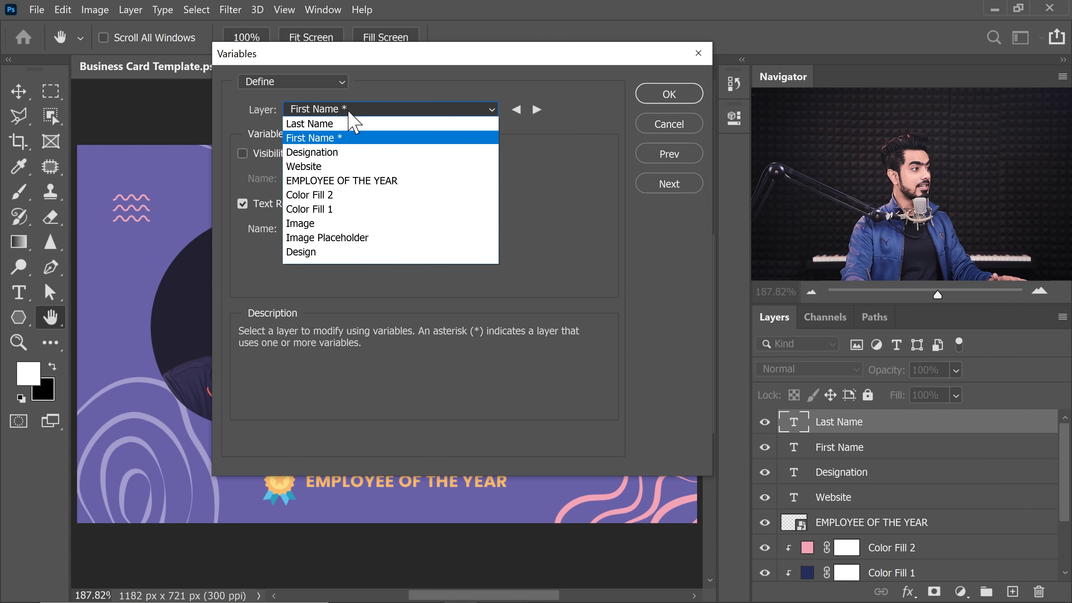
{"action": "left_click", "coordinate": [347, 124]}
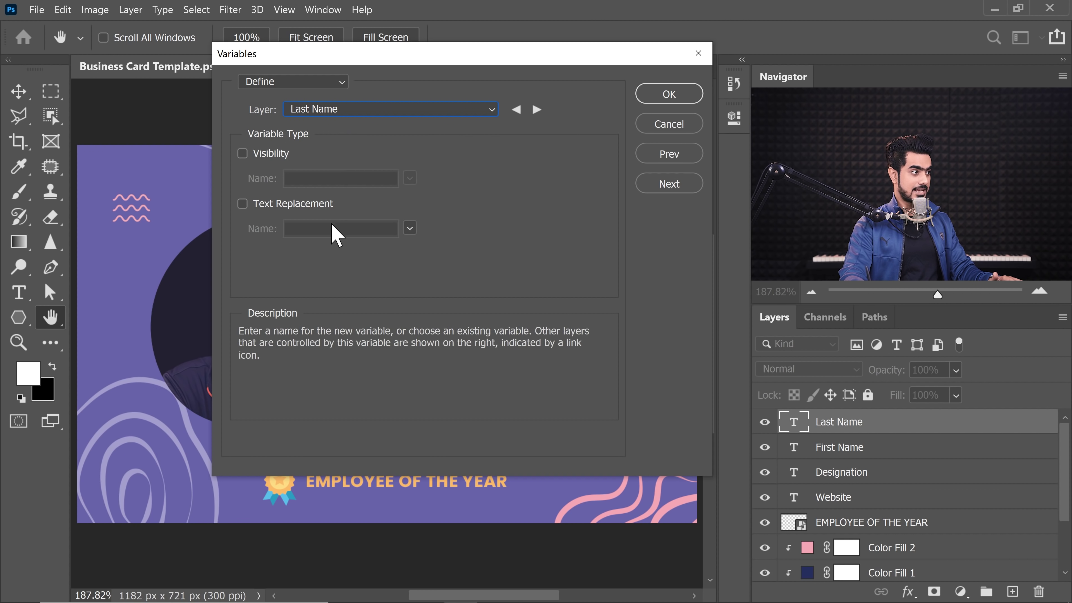
{"action": "left_click", "coordinate": [243, 205]}
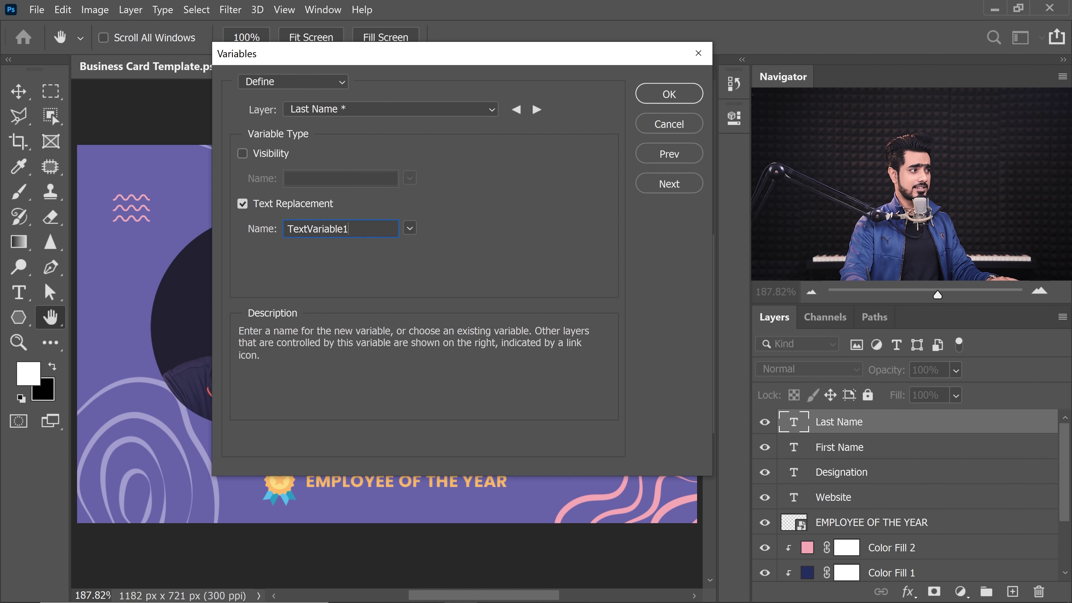
{"action": "left_click_drag", "start_coordinate": [350, 228], "coordinate": [209, 227]}
{"action": "type", "text": "last"}
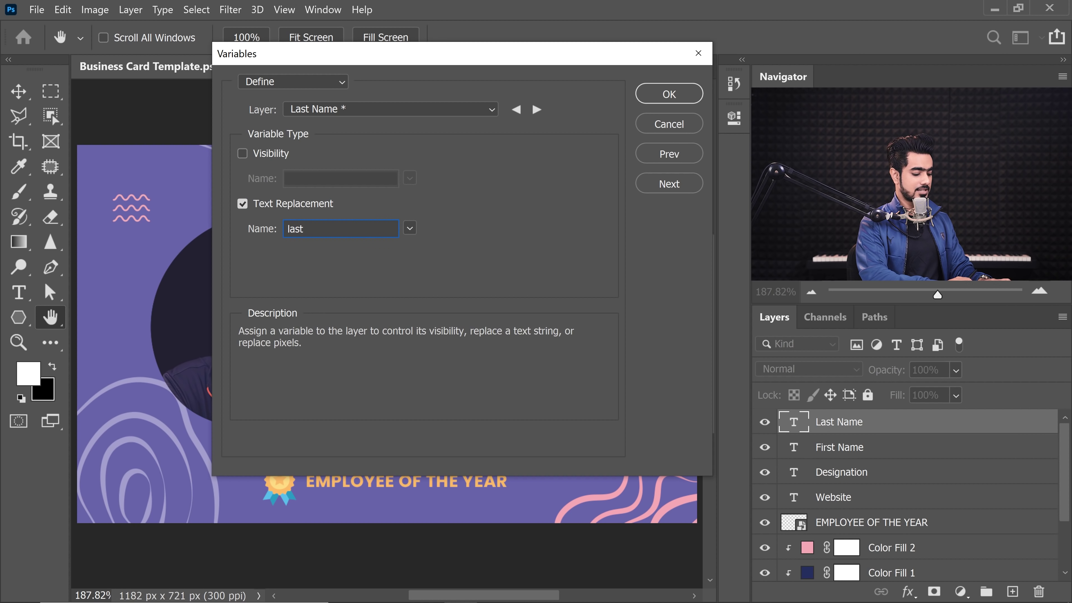
{"action": "type", "text": "name"}
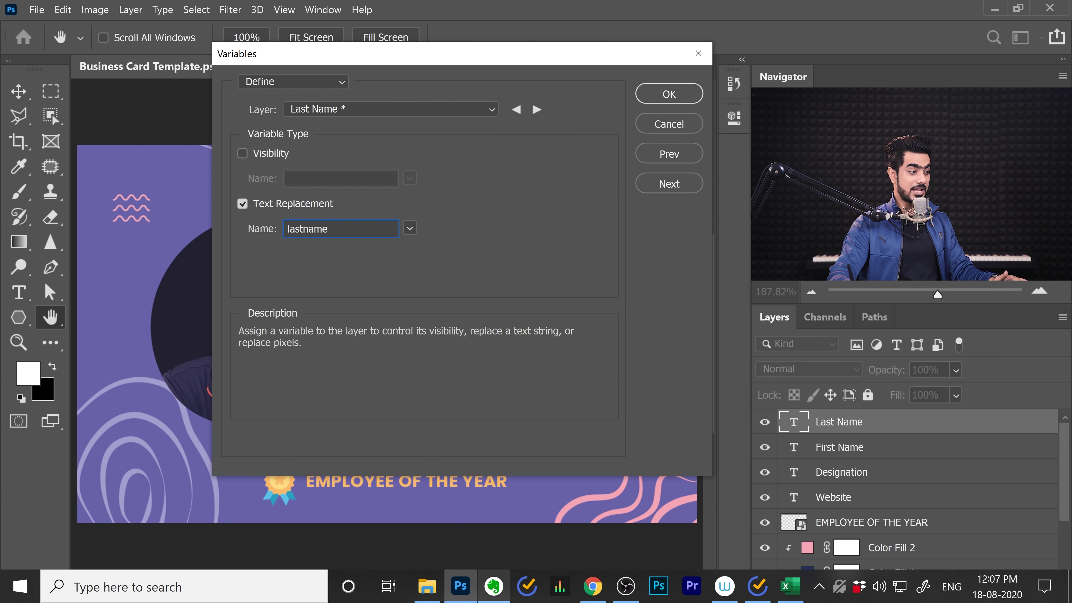
Step: Compare the variable names of the Last Name and First Name layers with the matching column headings in the Excel sheet
{"action": "left_click", "coordinate": [797, 595]}
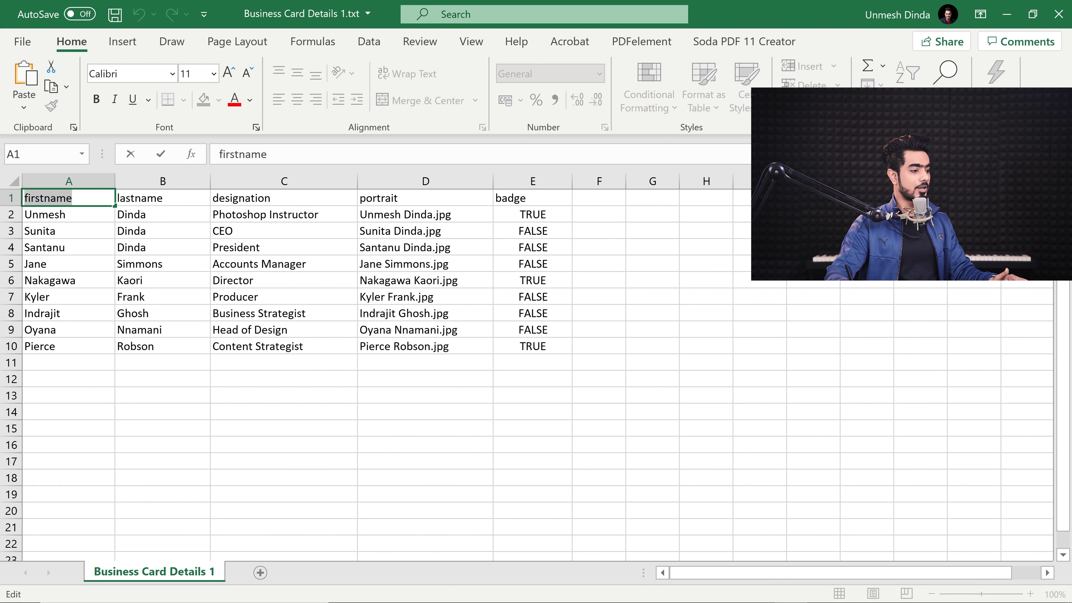
{"action": "left_click", "coordinate": [460, 596]}
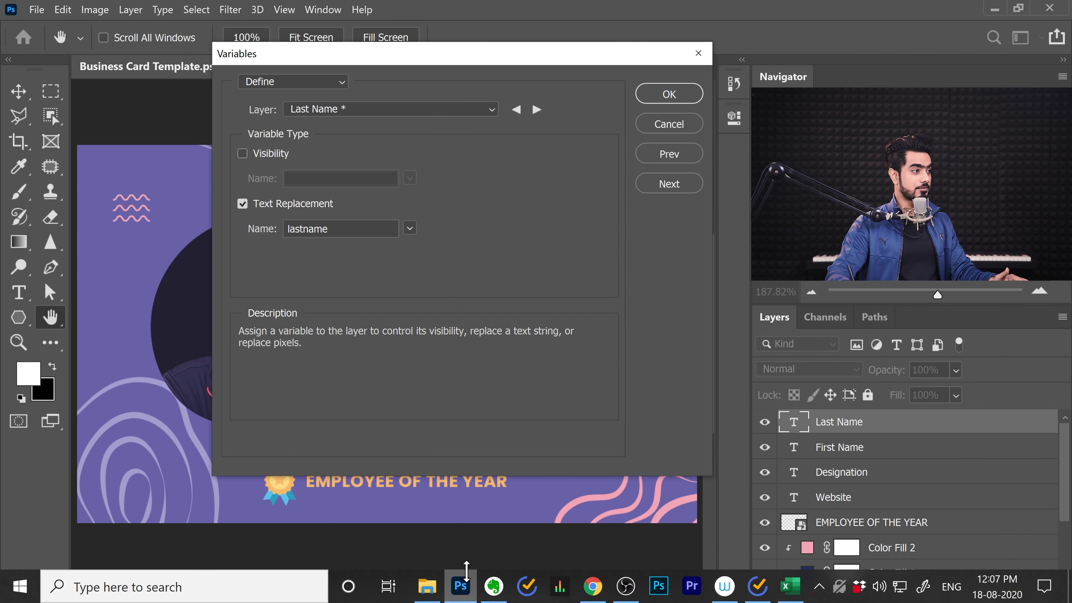
{"action": "left_click", "coordinate": [331, 110]}
{"action": "left_click", "coordinate": [326, 124]}
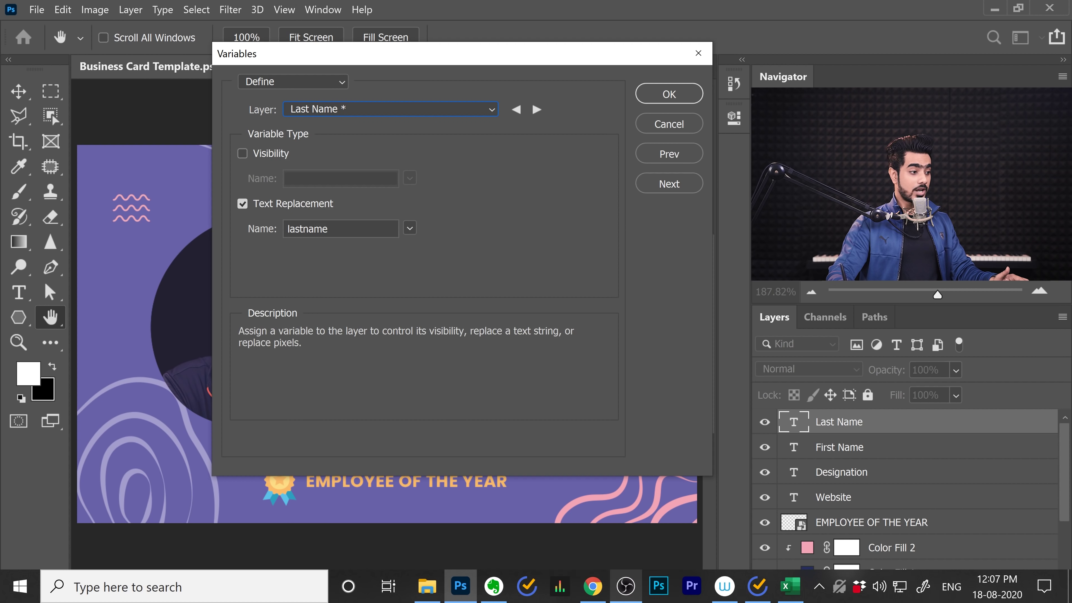
{"action": "left_click", "coordinate": [790, 586]}
{"action": "left_click", "coordinate": [160, 202]}
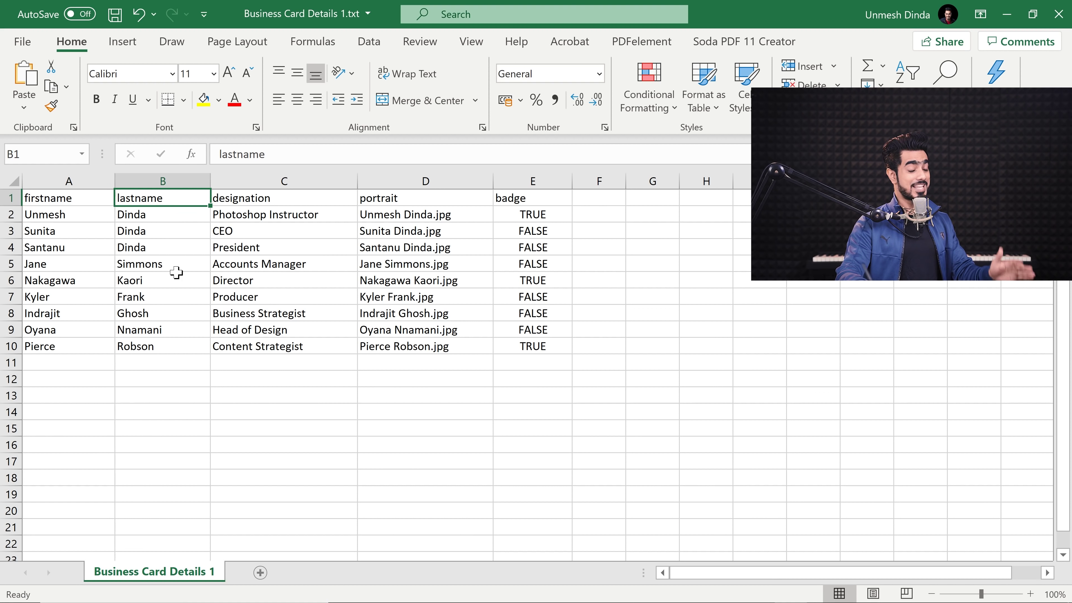
{"action": "left_click", "coordinate": [492, 593]}
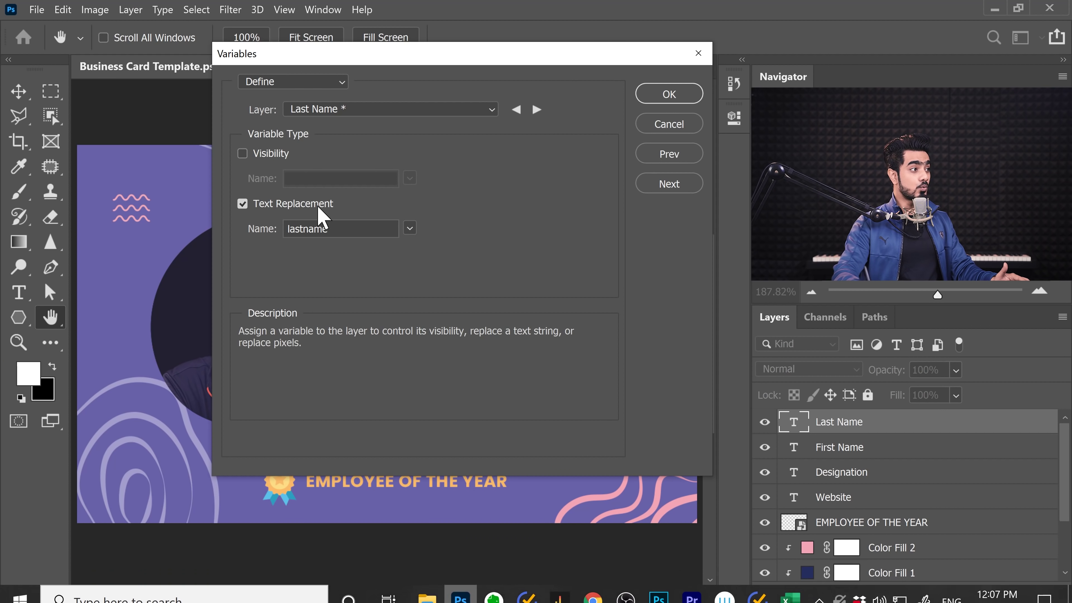
{"action": "left_click", "coordinate": [321, 111]}
{"action": "left_click", "coordinate": [331, 139]}
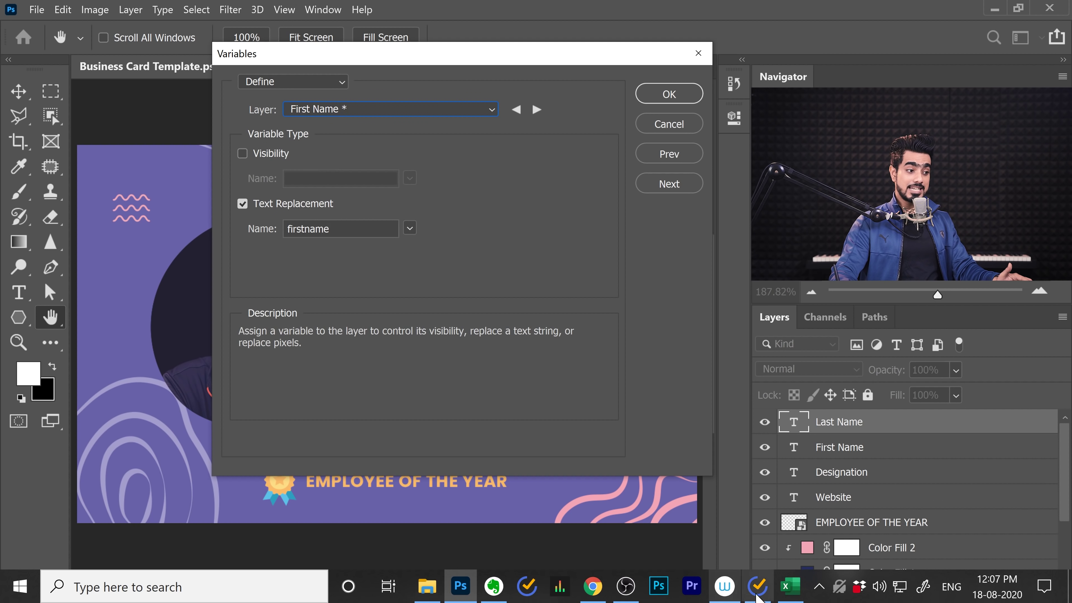
{"action": "left_click", "coordinate": [791, 596]}
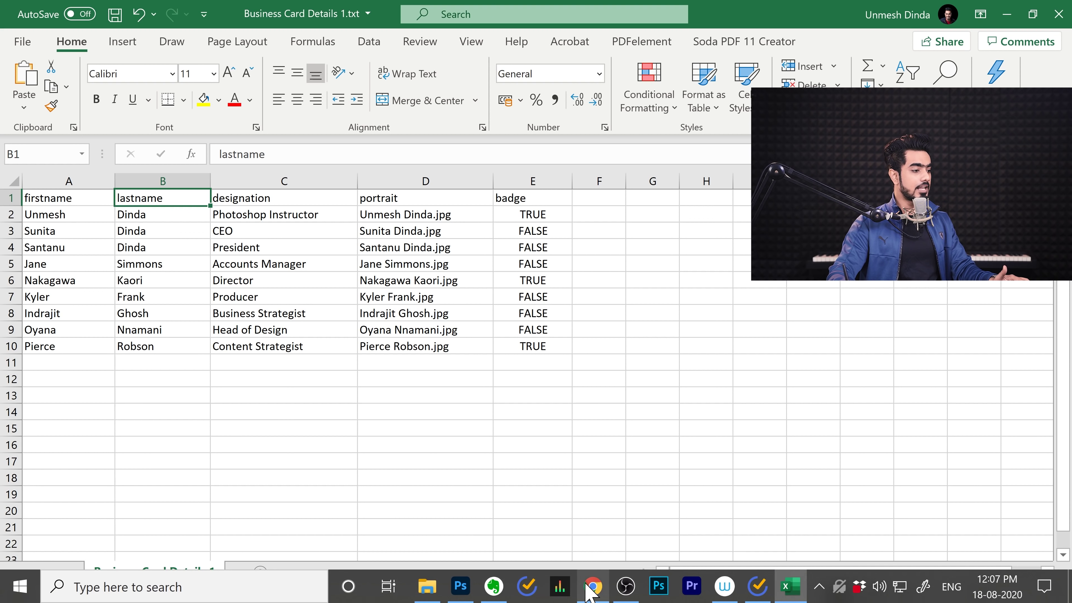
{"action": "left_click", "coordinate": [475, 583]}
Step: Enable Text Replacement for the Designation layer, name its variable designation, and check the name against the Excel column heading
{"action": "left_click", "coordinate": [382, 109]}
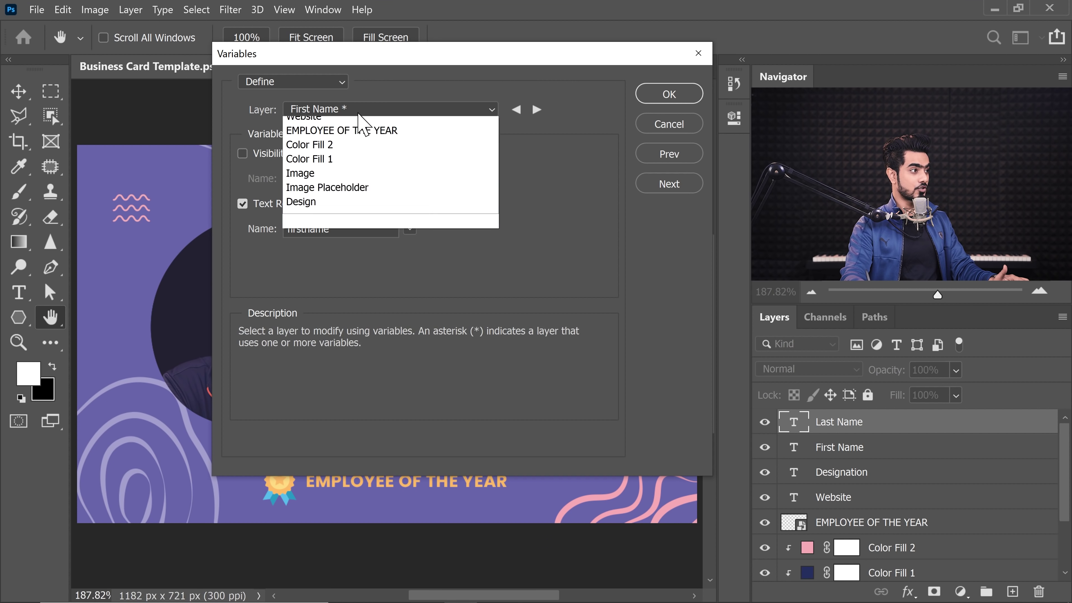
{"action": "left_click", "coordinate": [343, 152]}
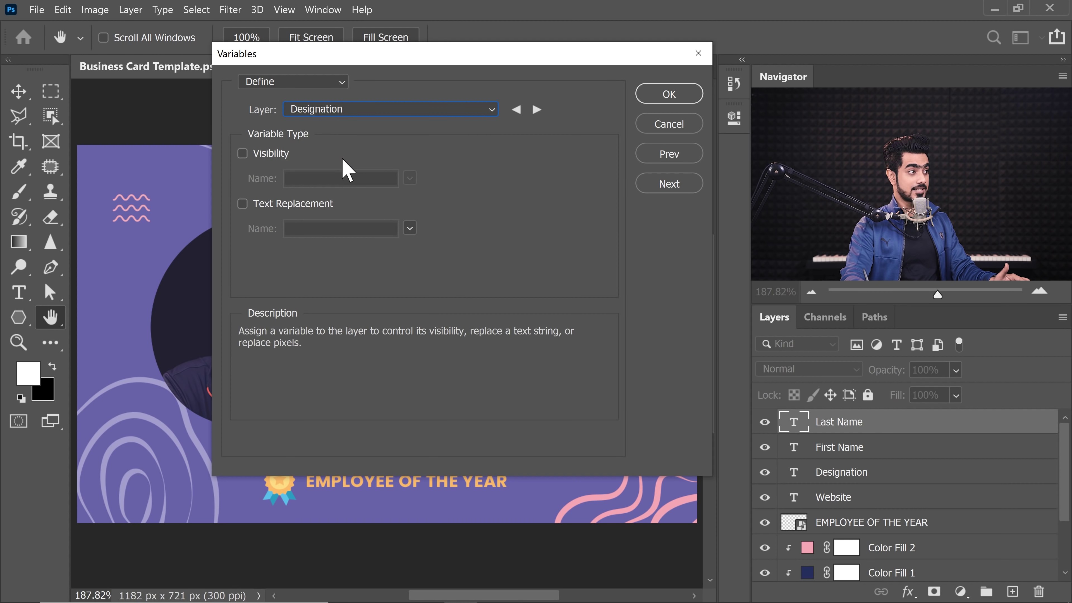
{"action": "left_click", "coordinate": [257, 207]}
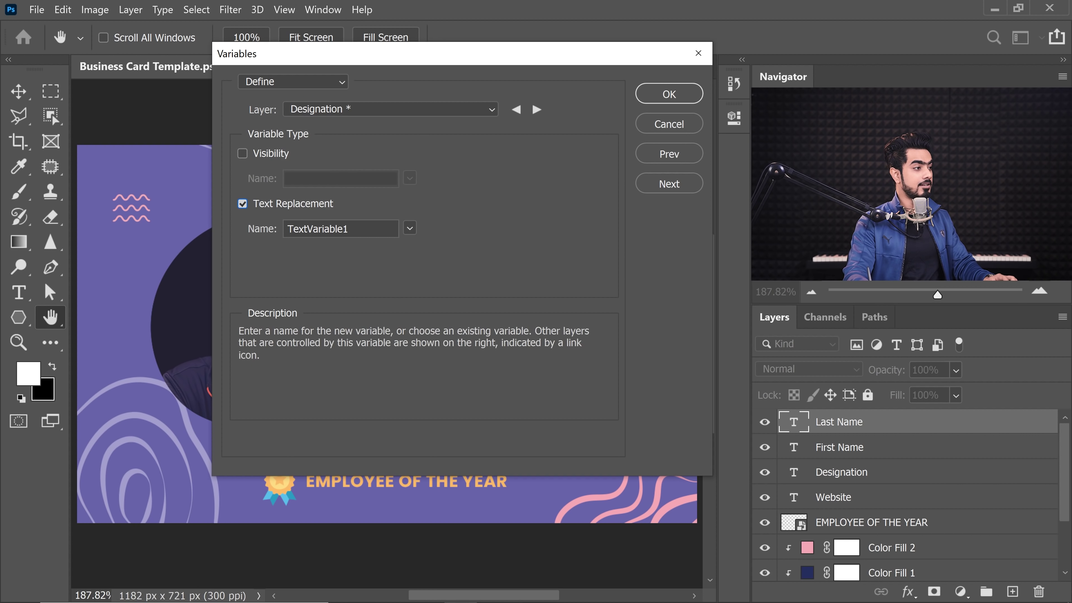
{"action": "left_click_drag", "start_coordinate": [358, 230], "coordinate": [204, 241]}
{"action": "type", "text": "designation"}
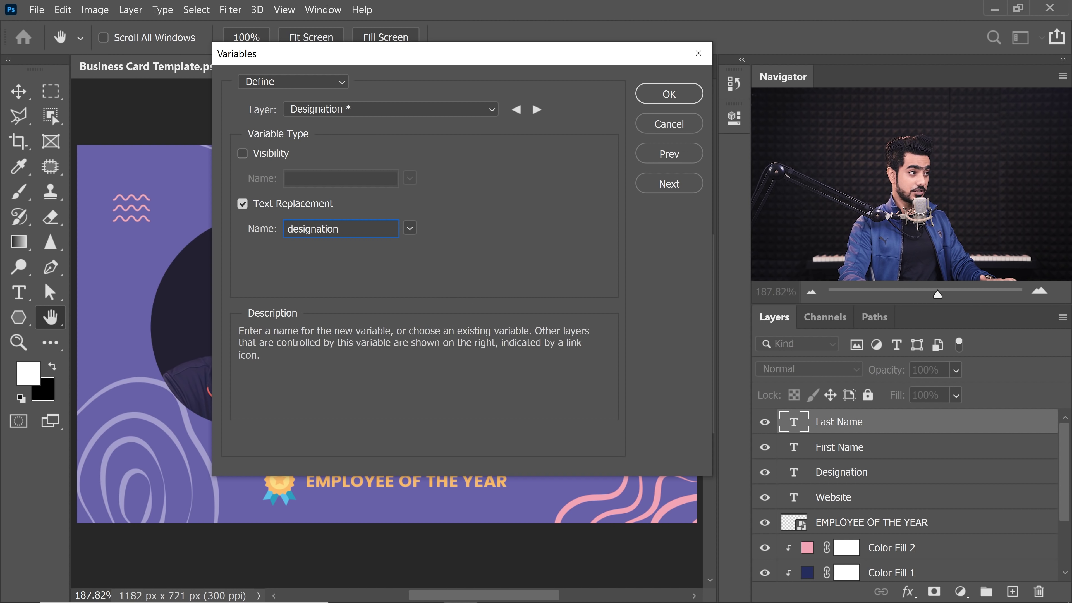
{"action": "mouse_move", "coordinate": [539, 601]}
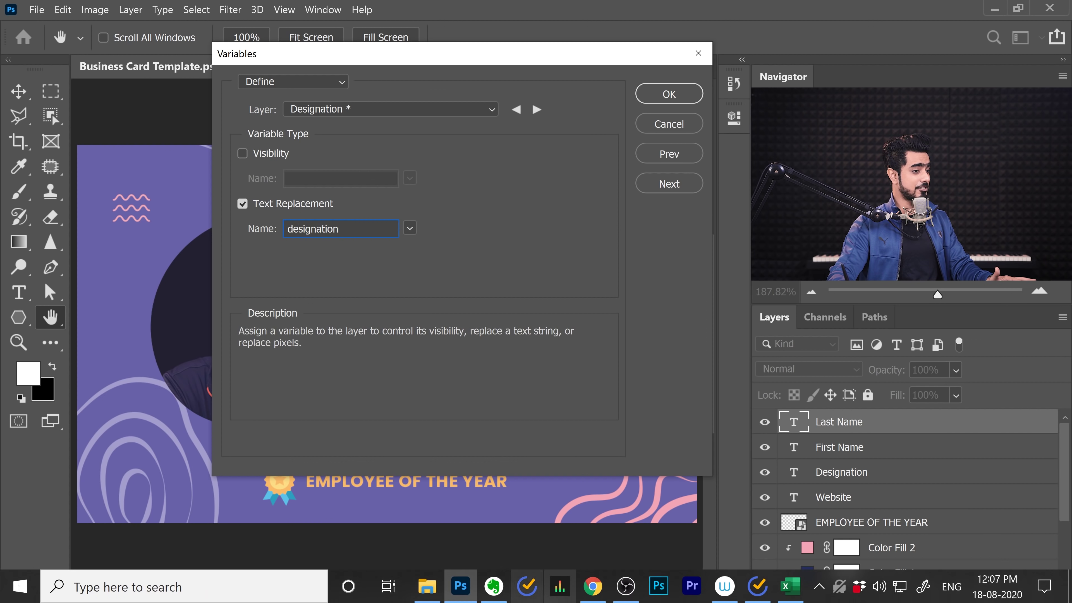
{"action": "left_click", "coordinate": [789, 588]}
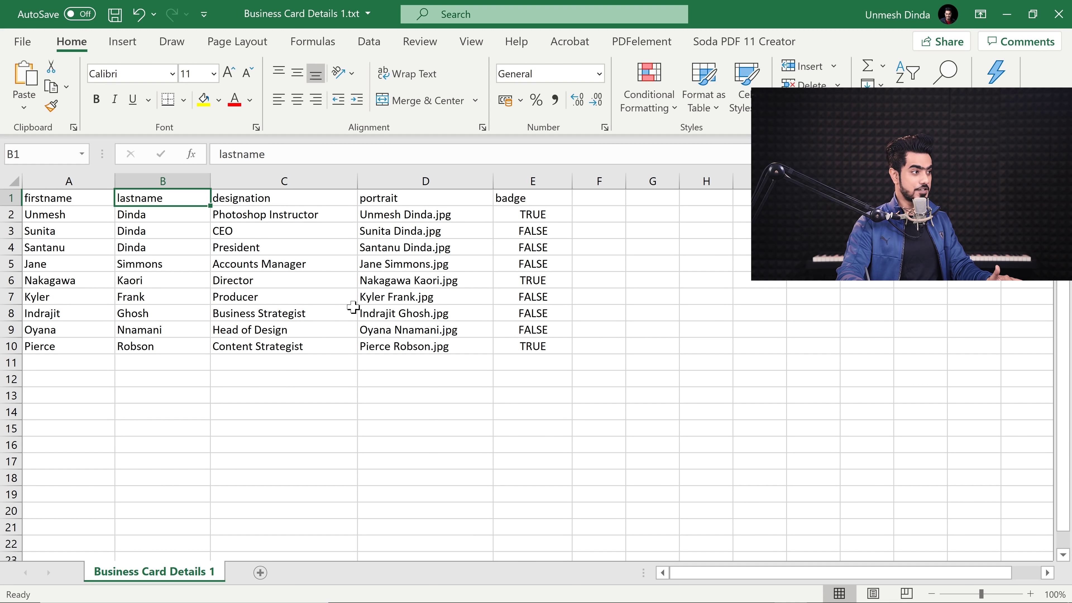
{"action": "mouse_move", "coordinate": [488, 600]}
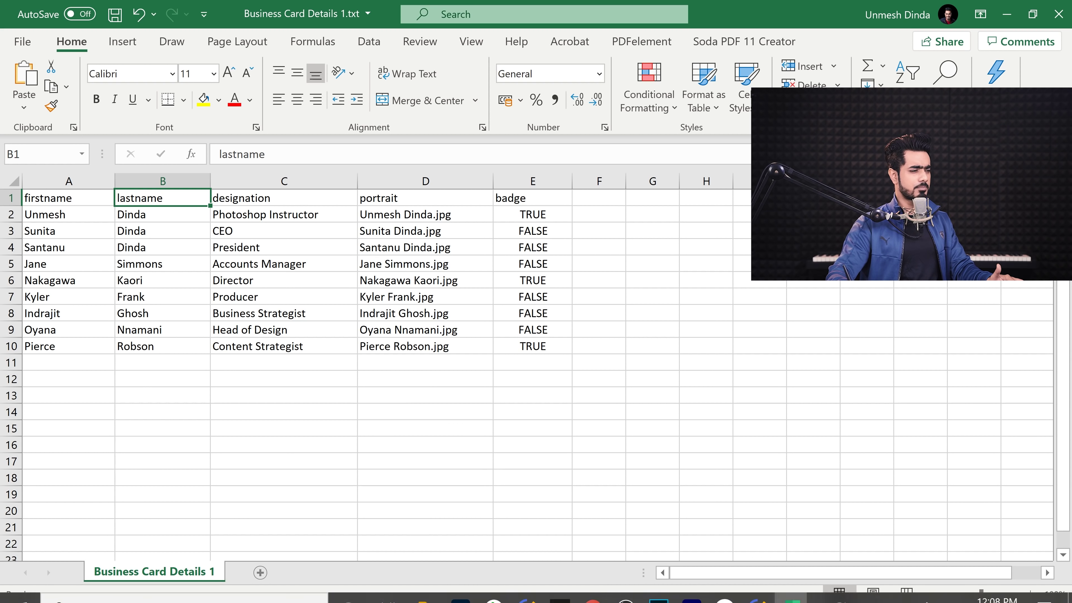
{"action": "left_click", "coordinate": [460, 586]}
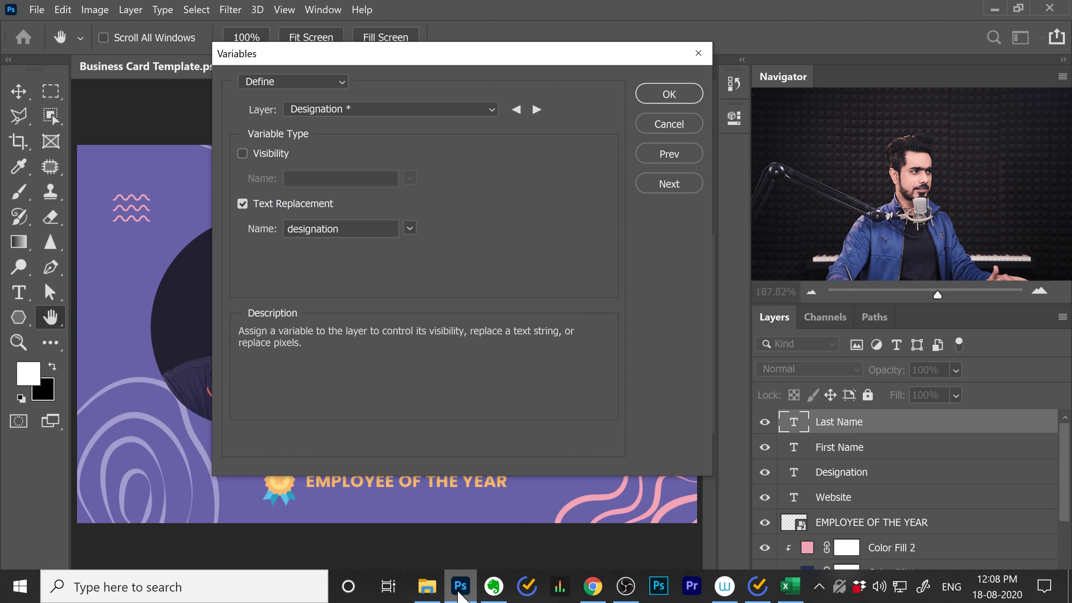
Step: Choose the Image layer in the variable definitions and enable Pixel Replacement for it
{"action": "left_click", "coordinate": [359, 109]}
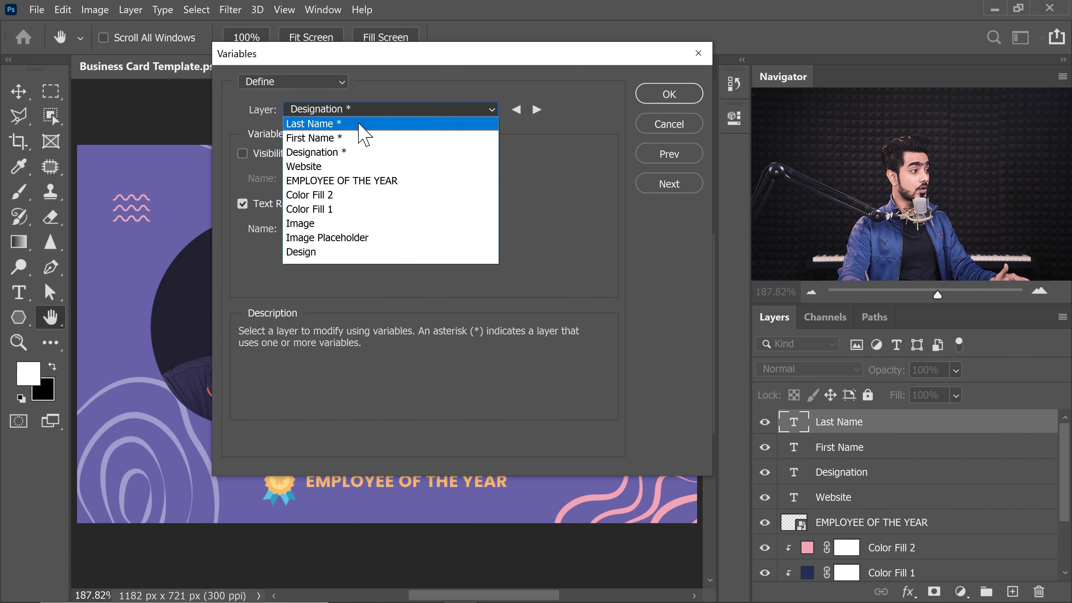
{"action": "left_click", "coordinate": [317, 227]}
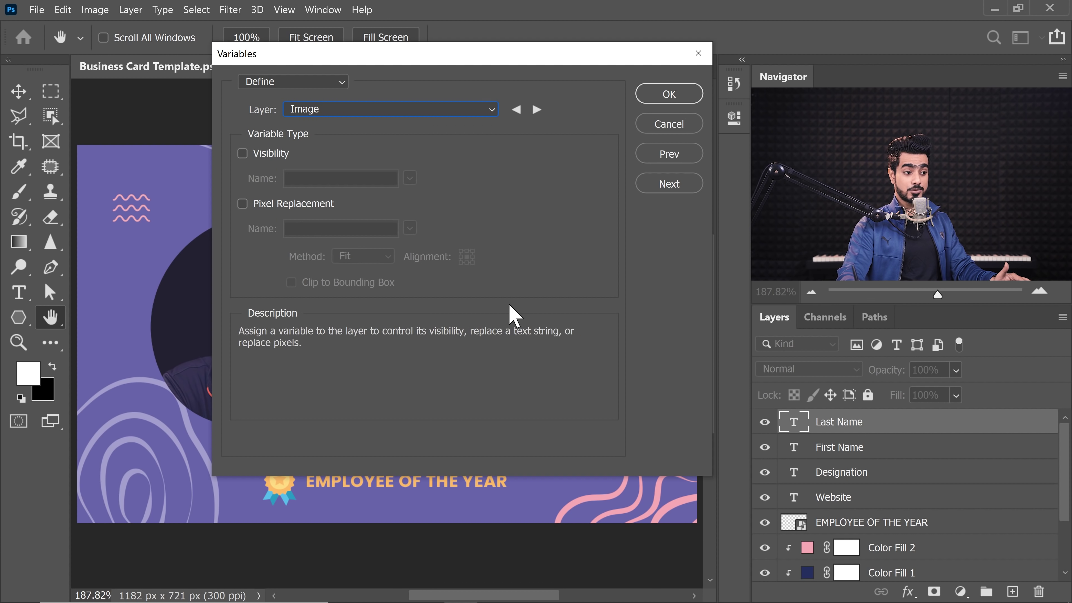
{"action": "left_click_drag", "start_coordinate": [1066, 498], "coordinate": [1038, 544]}
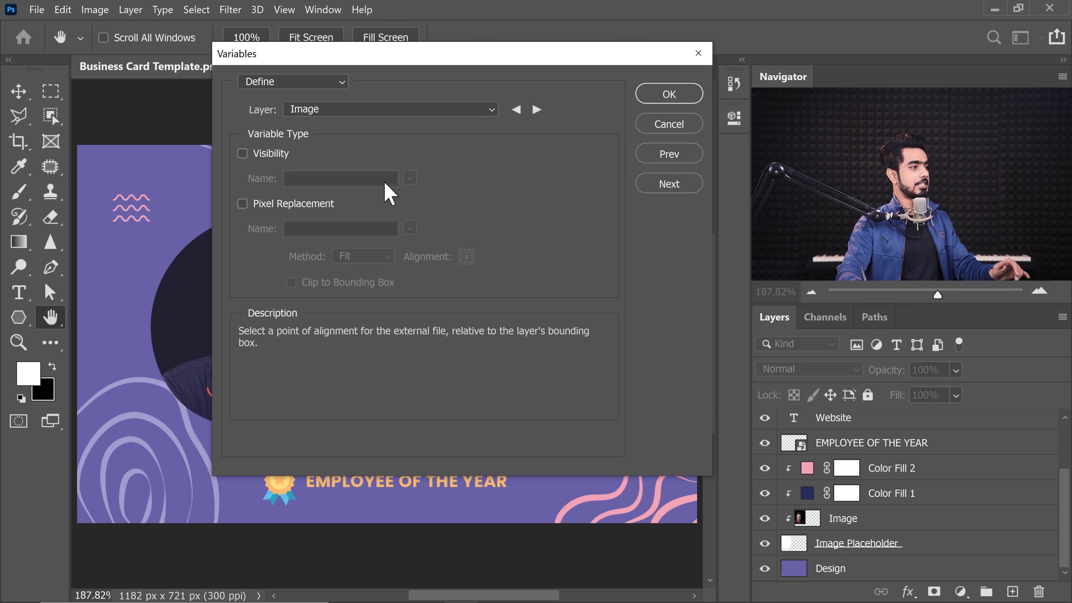
{"action": "left_click", "coordinate": [244, 205]}
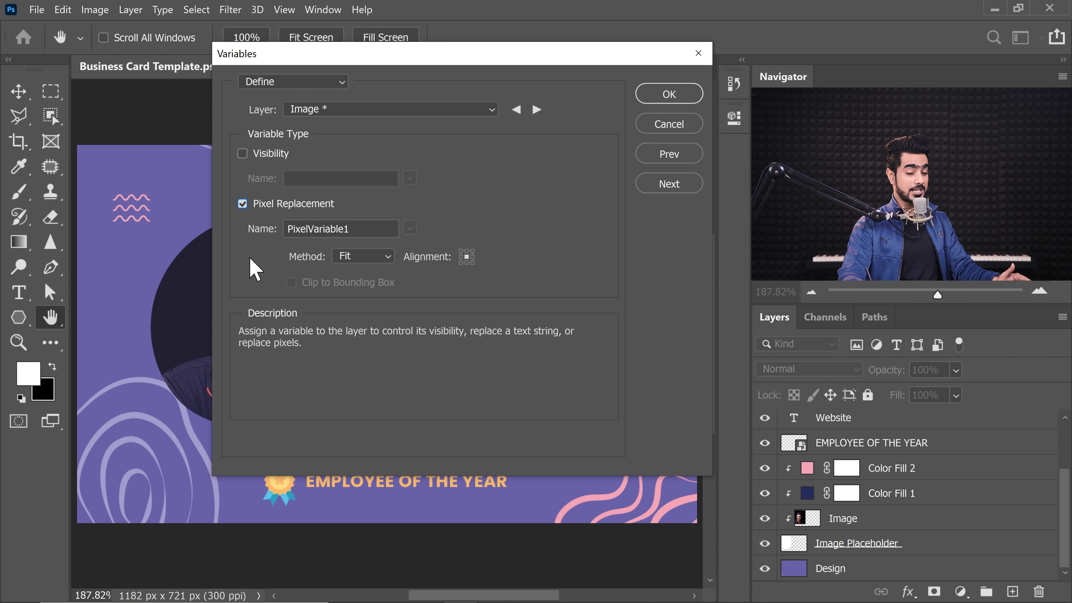
Step: Name the Image layer's pixel variable portrait, copying the heading from cell D1 of the Excel sheet
{"action": "left_click", "coordinate": [325, 229]}
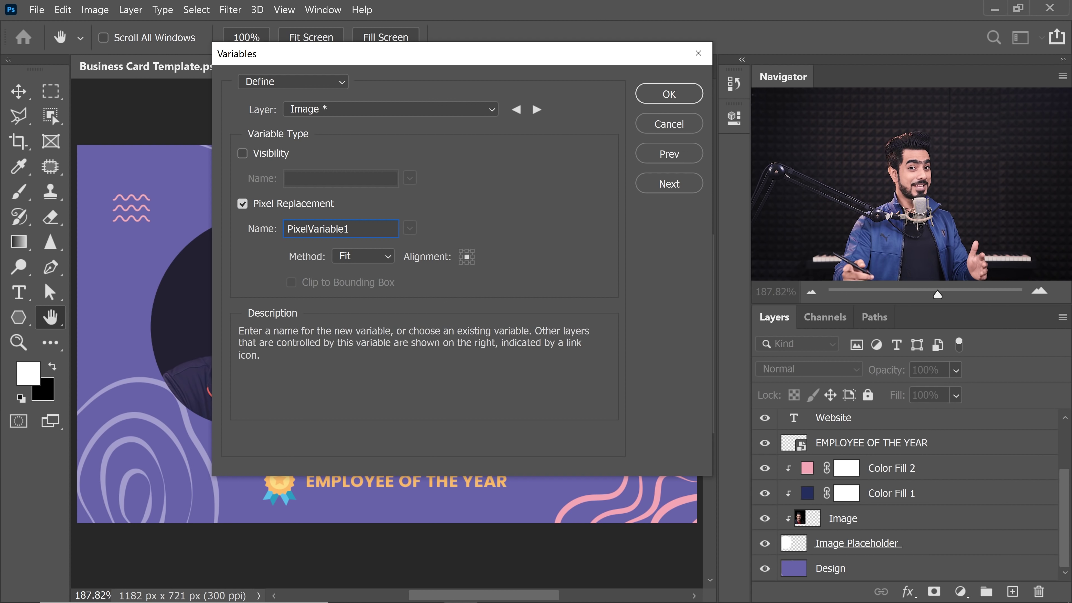
{"action": "mouse_move", "coordinate": [826, 598]}
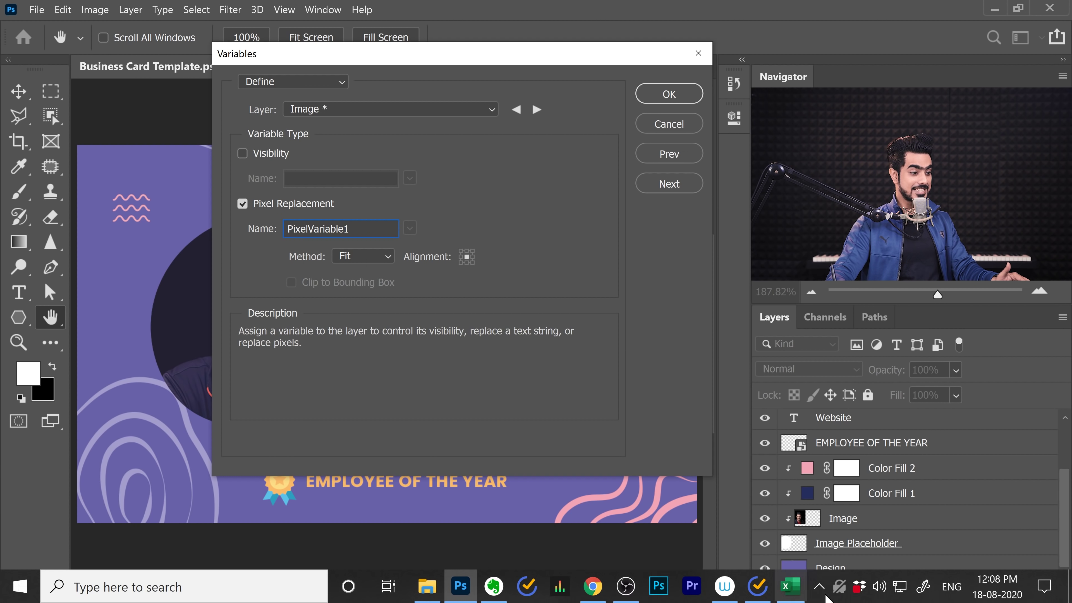
{"action": "left_click", "coordinate": [795, 591]}
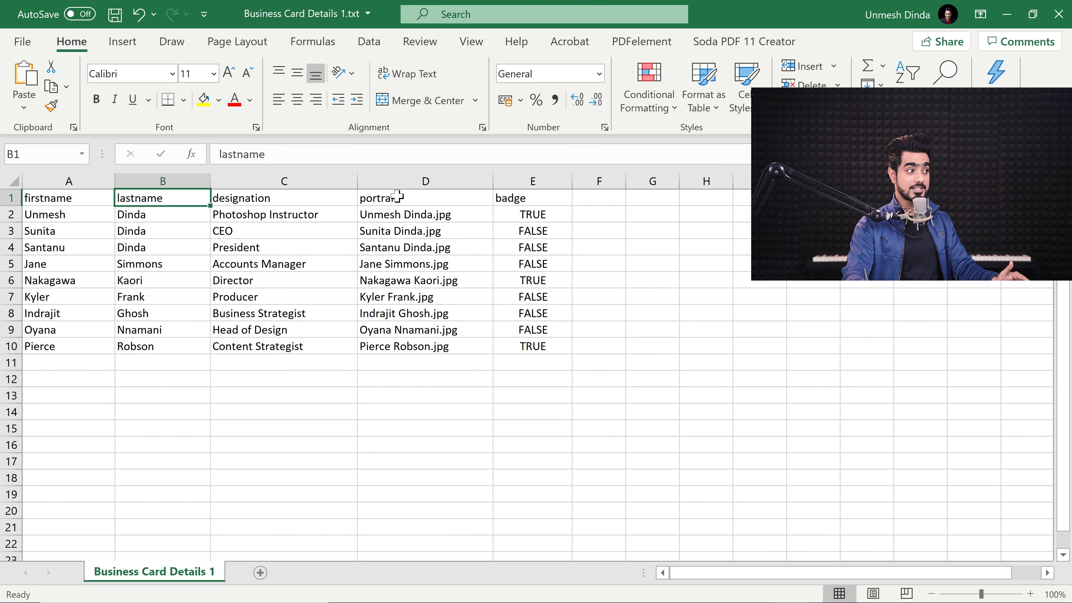
{"action": "left_click", "coordinate": [407, 202]}
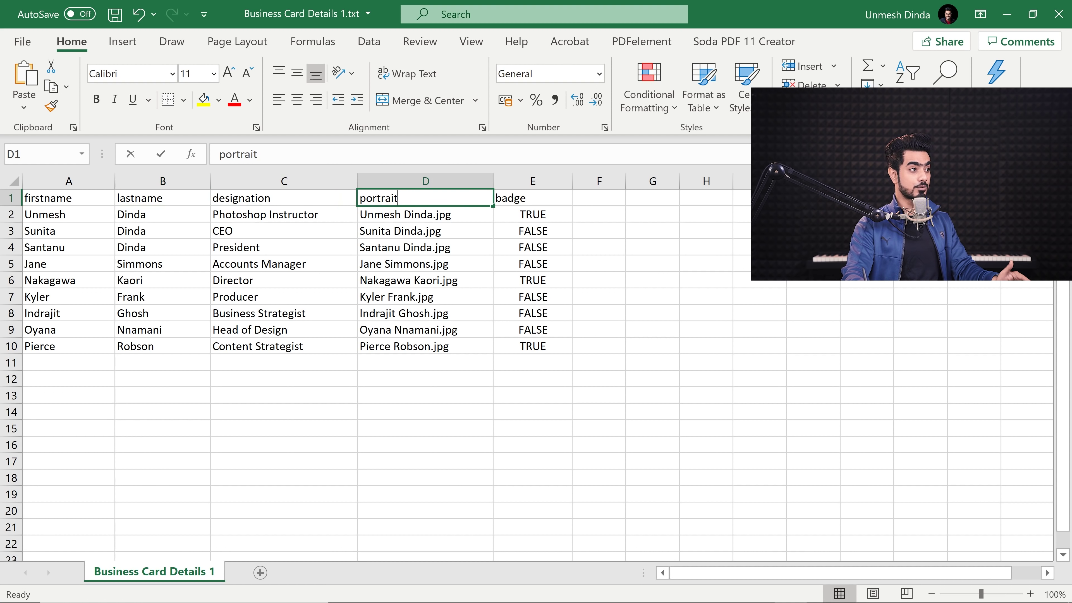
{"action": "double_click", "coordinate": [407, 202]}
{"action": "double_click", "coordinate": [380, 199]}
{"action": "key", "text": "ctrl+c"}
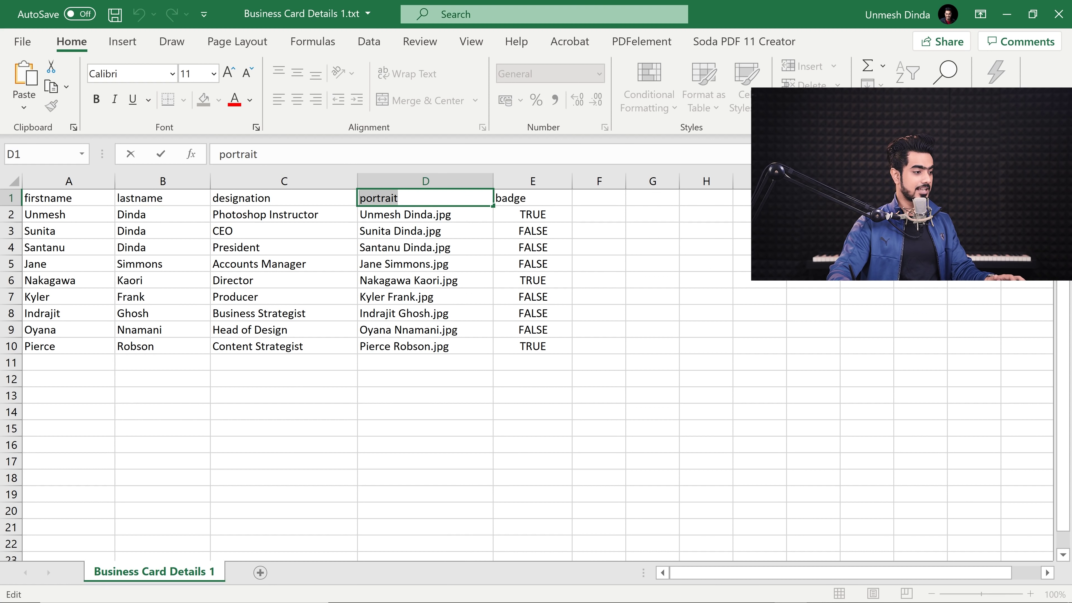
{"action": "mouse_move", "coordinate": [426, 600]}
{"action": "left_click", "coordinate": [461, 597]}
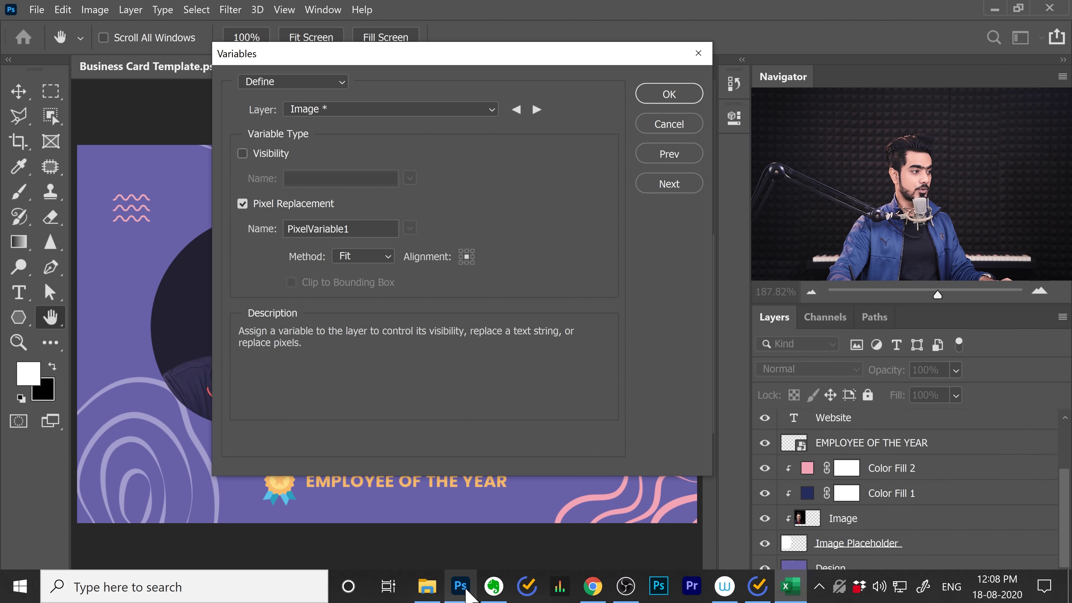
{"action": "double_click", "coordinate": [351, 229]}
{"action": "key", "text": "ctrl+v"}
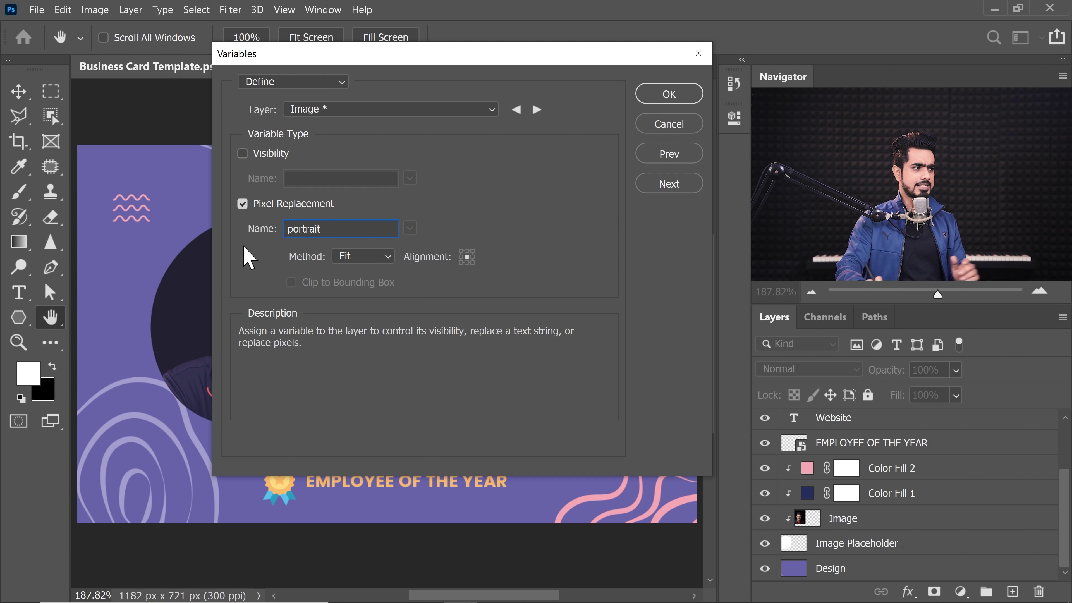
Step: Compare the Fit and Fill replacement methods for the Image layer's portrait variable
{"action": "left_click", "coordinate": [358, 256]}
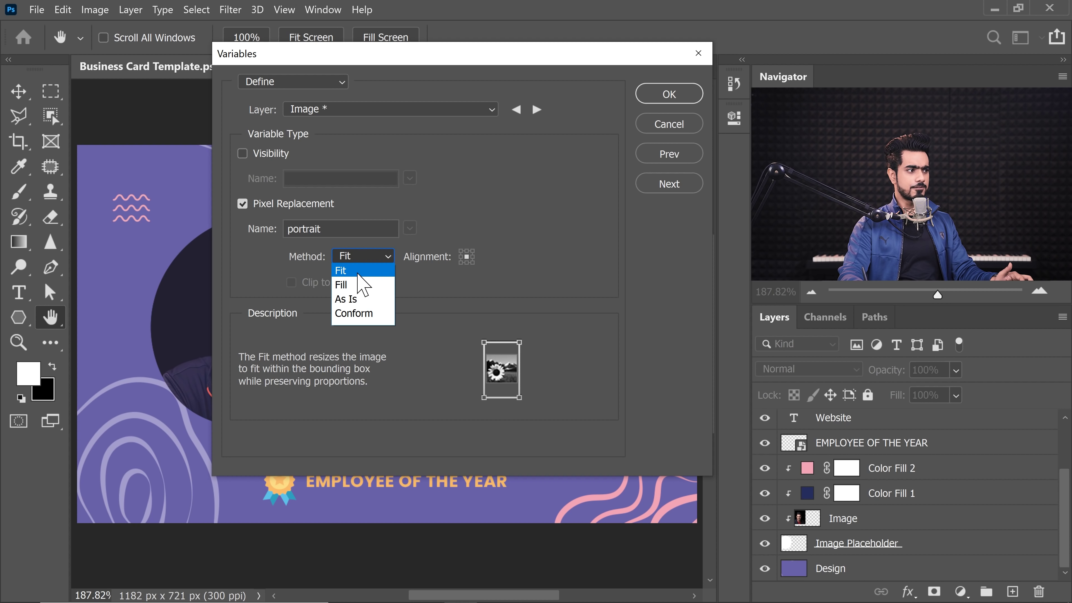
{"action": "left_click", "coordinate": [358, 272]}
{"action": "left_click", "coordinate": [359, 257]}
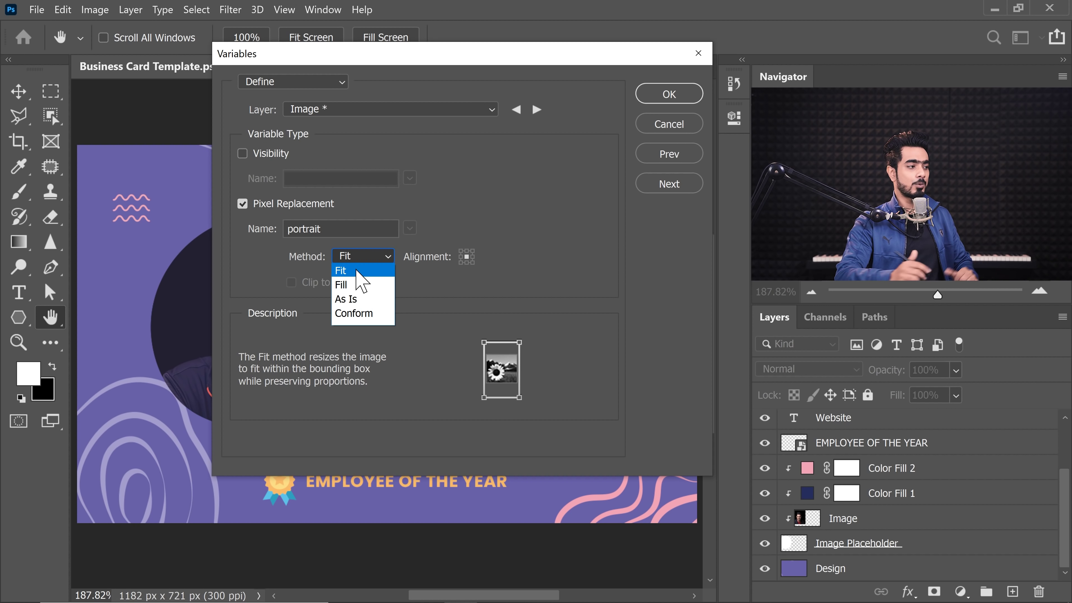
{"action": "left_click", "coordinate": [350, 286]}
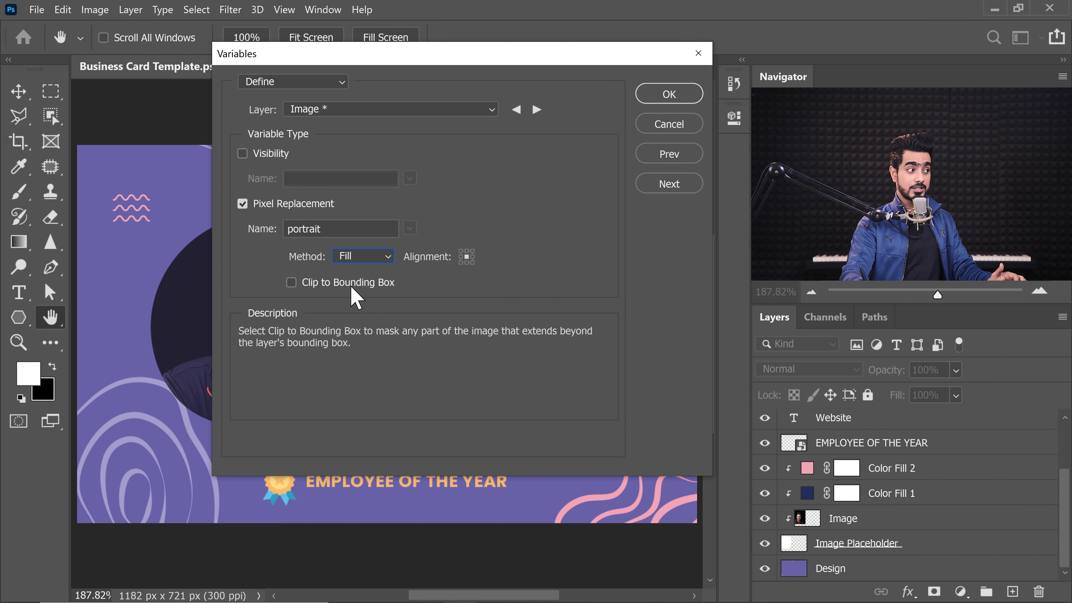
{"action": "left_click", "coordinate": [368, 257]}
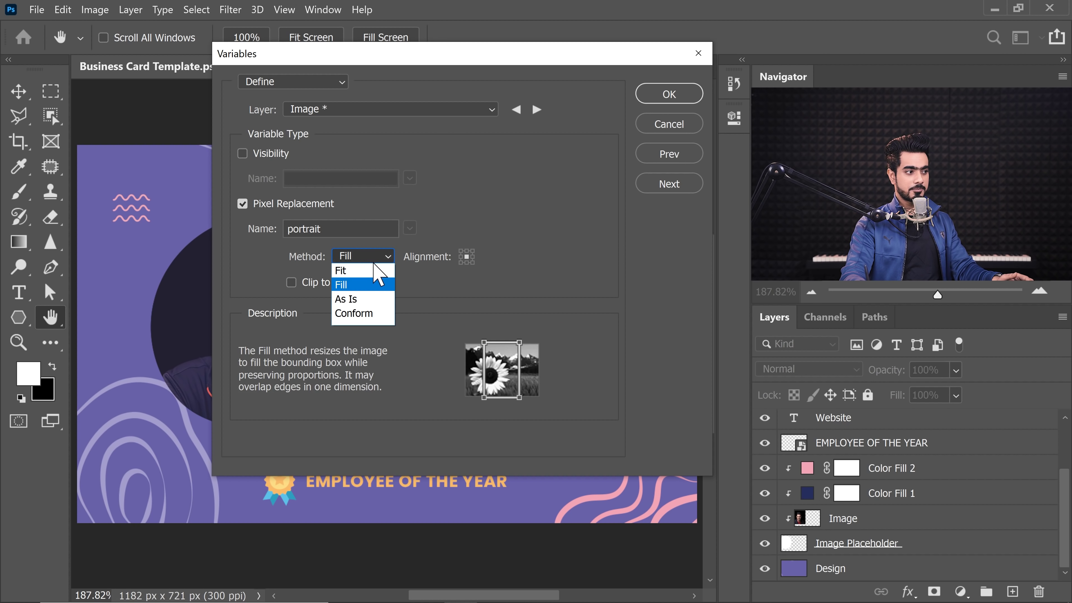
{"action": "left_click", "coordinate": [350, 272]}
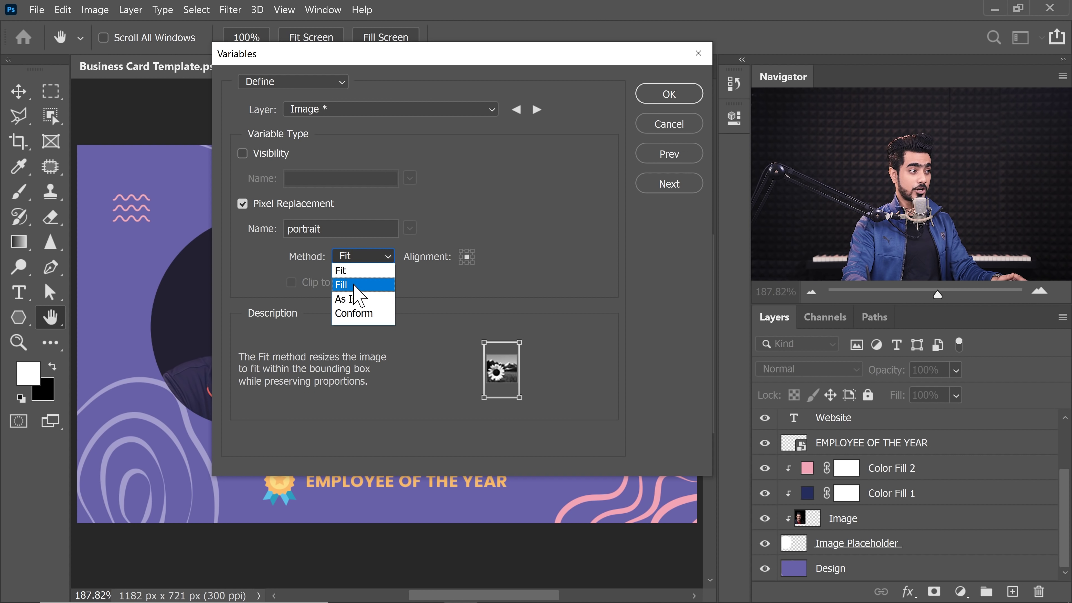
{"action": "left_click", "coordinate": [355, 284]}
{"action": "left_click", "coordinate": [366, 258]}
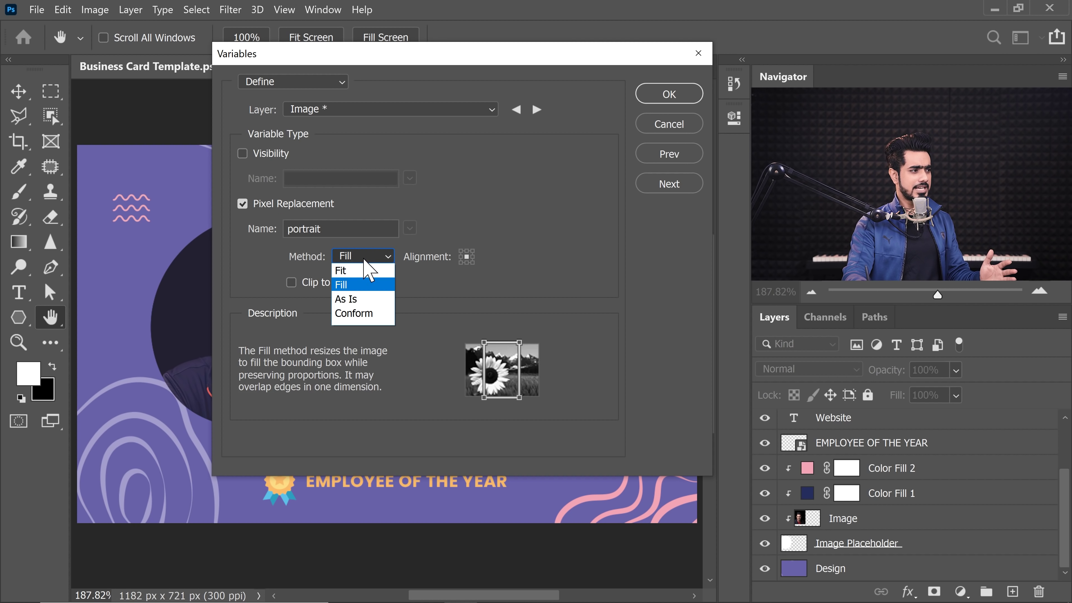
{"action": "left_click", "coordinate": [346, 286]}
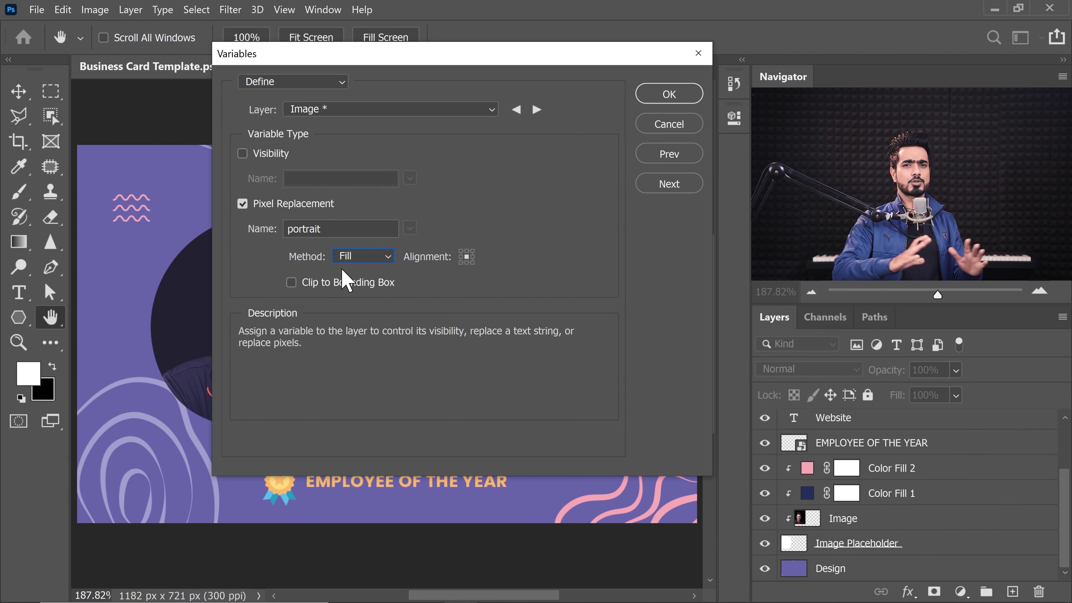
Step: Try the As Is and Conform methods for the portrait variable, and settle on Fill
{"action": "left_click", "coordinate": [367, 257]}
{"action": "left_click", "coordinate": [362, 300]}
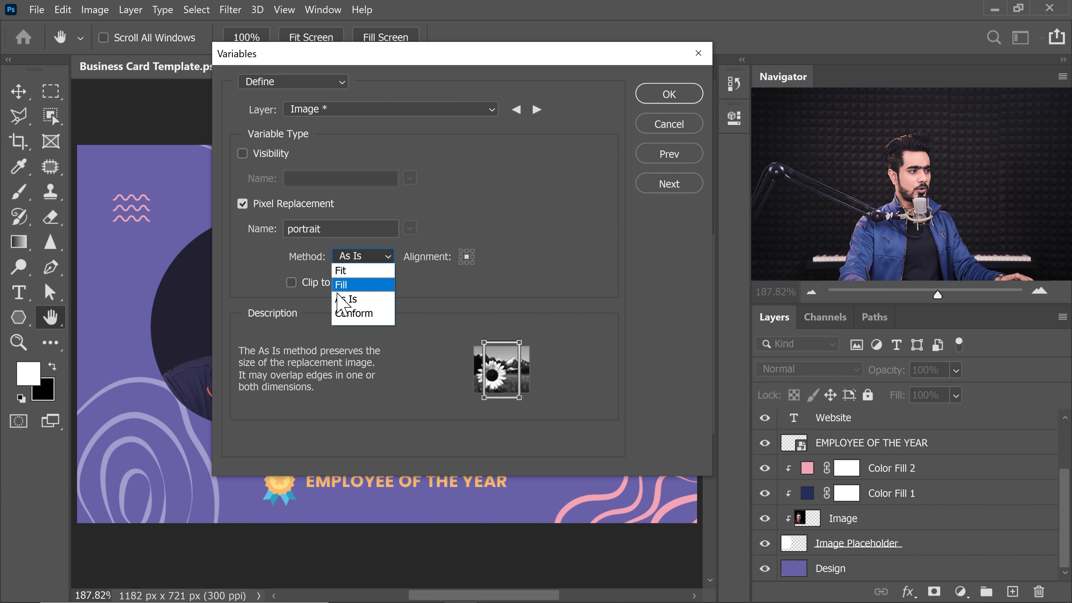
{"action": "left_click", "coordinate": [358, 313]}
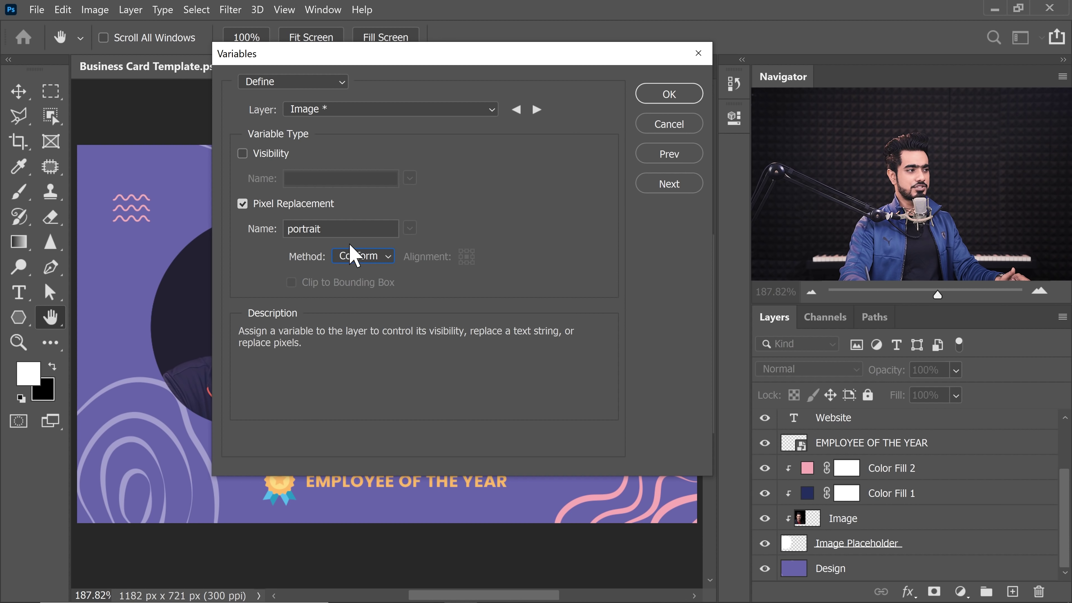
{"action": "left_click", "coordinate": [358, 256]}
{"action": "left_click", "coordinate": [360, 257]}
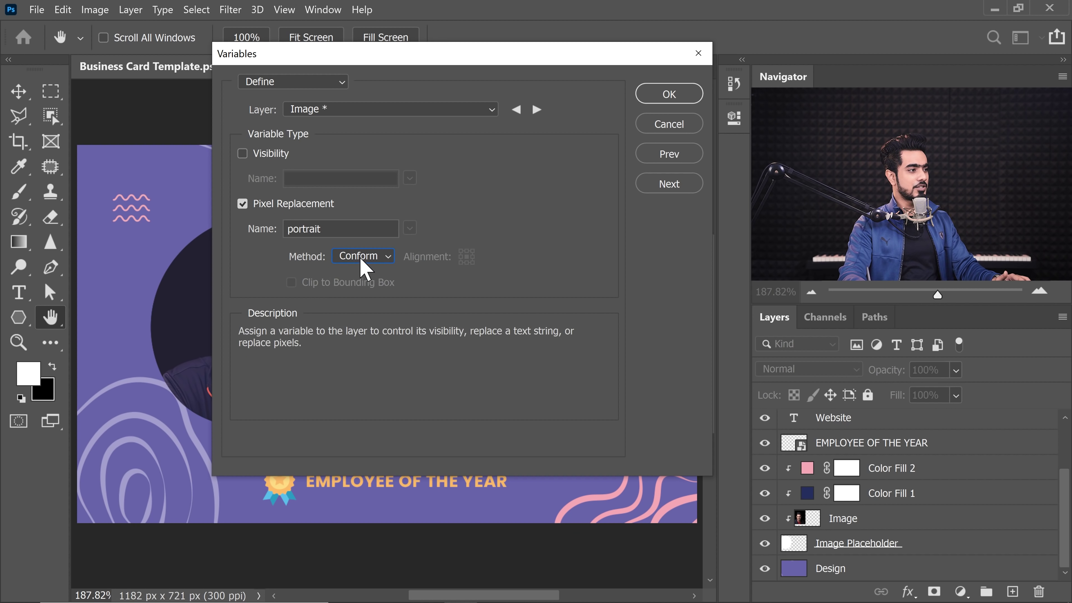
{"action": "left_click", "coordinate": [359, 258]}
{"action": "left_click", "coordinate": [370, 287]}
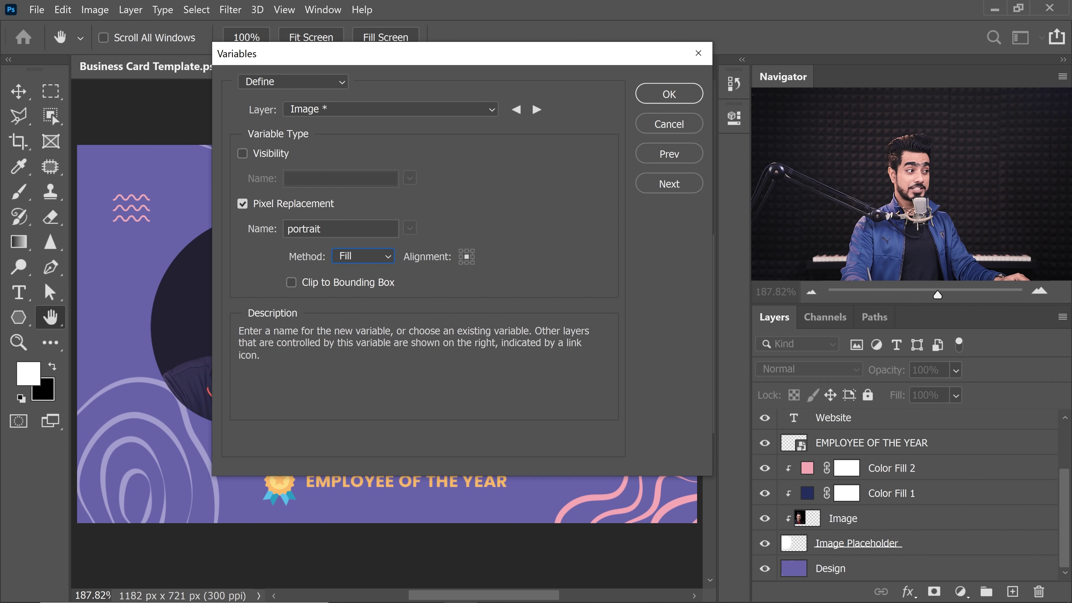
{"action": "double_click", "coordinate": [304, 228]}
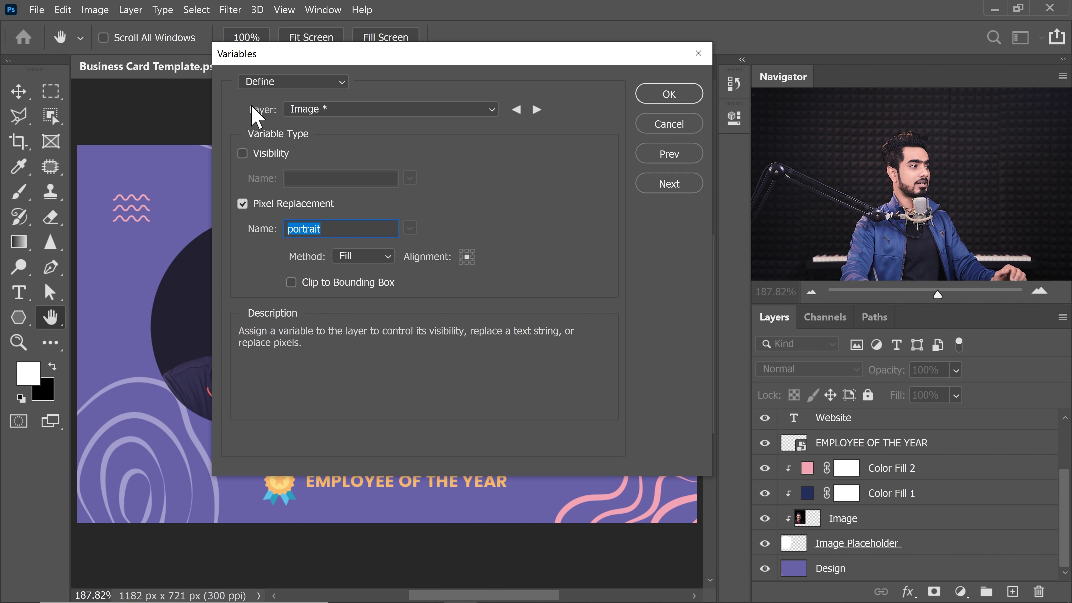
Step: Enable Visibility for the EMPLOYEE OF THE YEAR layer and name its variable badge, matching the heading in the Excel sheet
{"action": "left_click", "coordinate": [298, 109]}
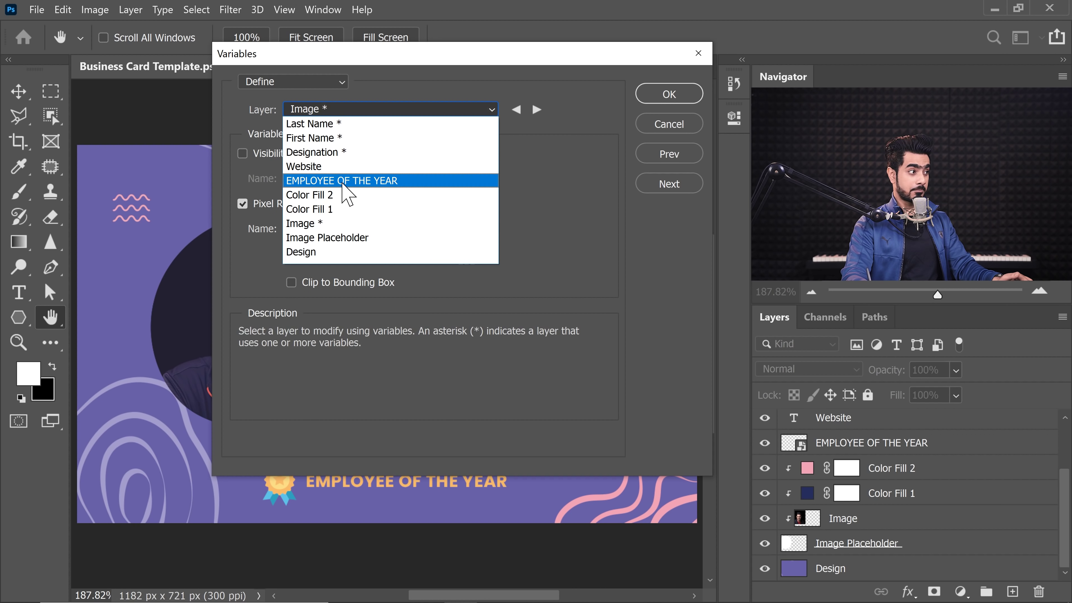
{"action": "left_click", "coordinate": [350, 196]}
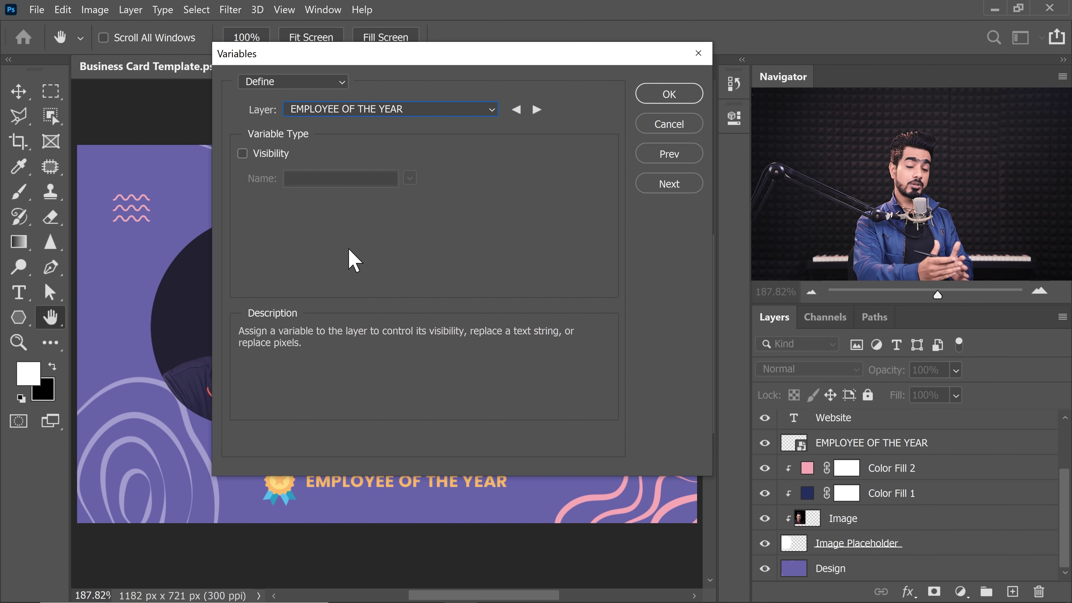
{"action": "left_click", "coordinate": [244, 154]}
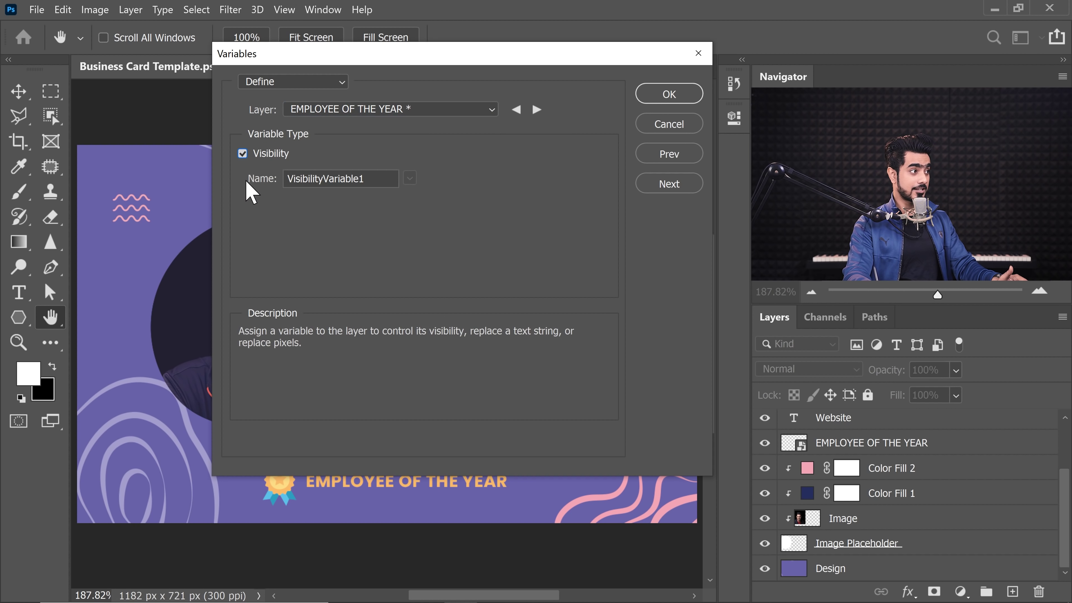
{"action": "key", "text": "Tab"}
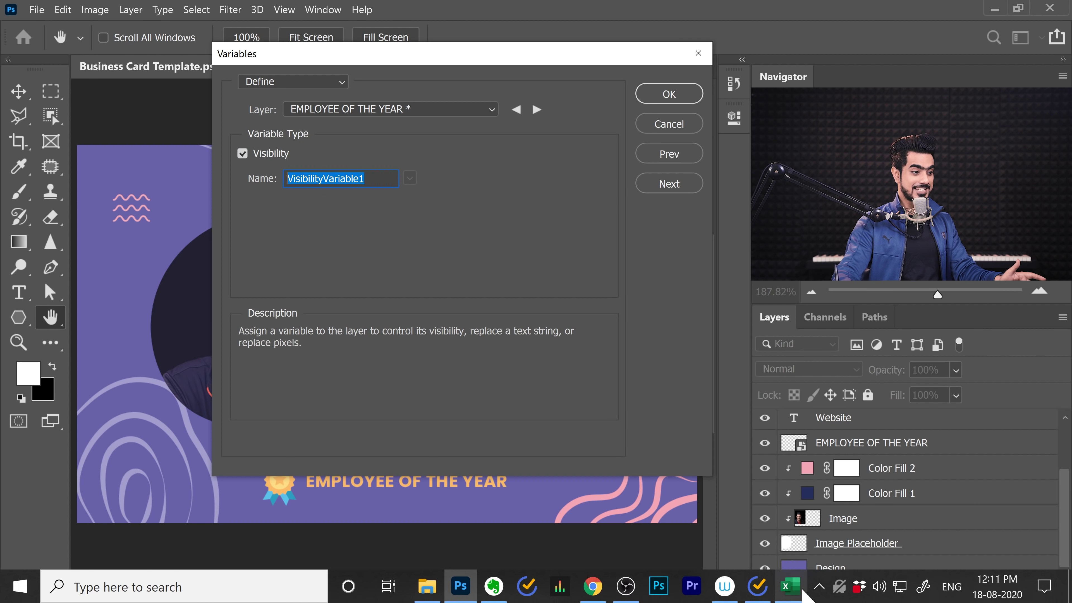
{"action": "left_click", "coordinate": [808, 596]}
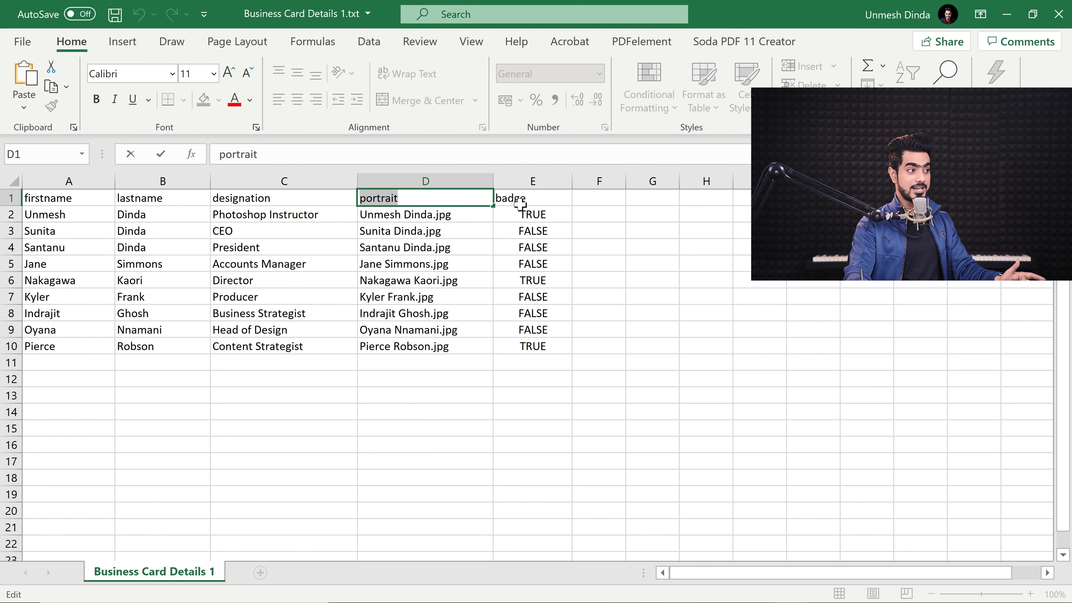
{"action": "left_click", "coordinate": [460, 595]}
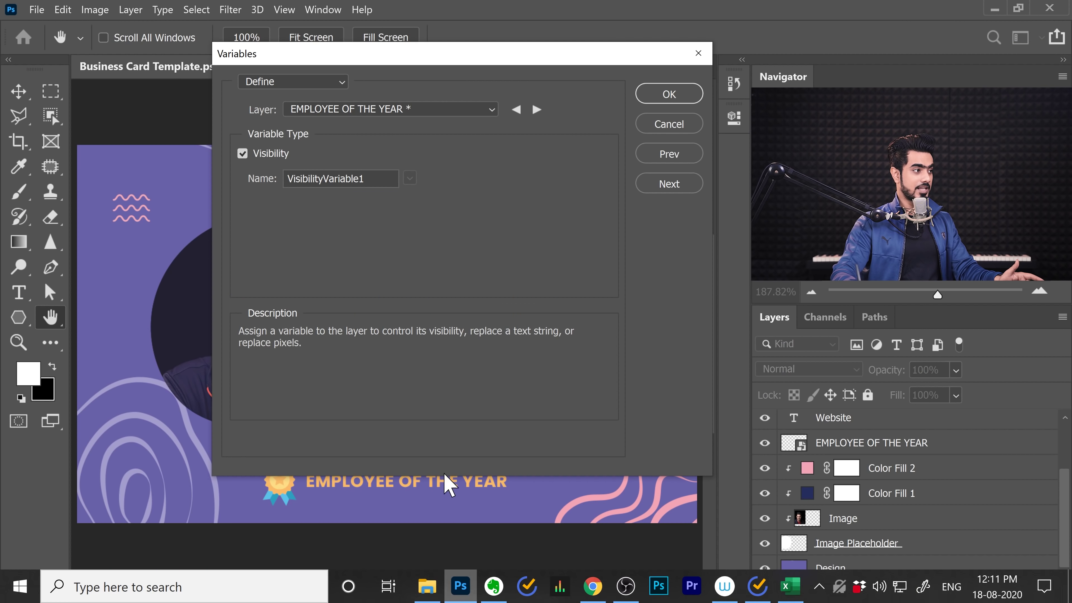
{"action": "type", "text": "badge"}
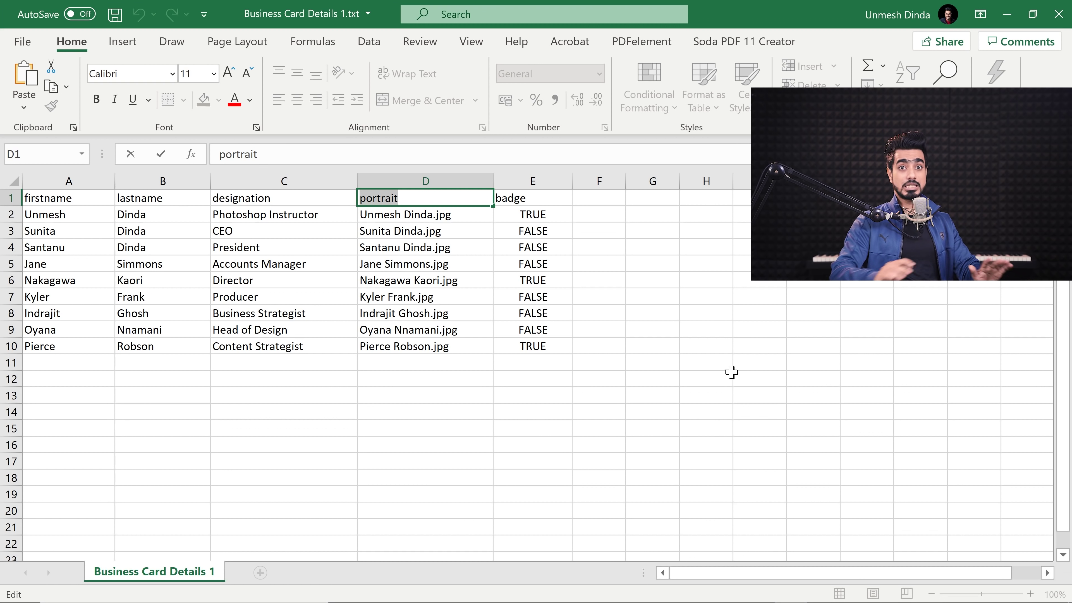
Step: Close the Excel file without saving its changes and confirm the variable definitions in Photoshop
{"action": "left_click", "coordinate": [1059, 14]}
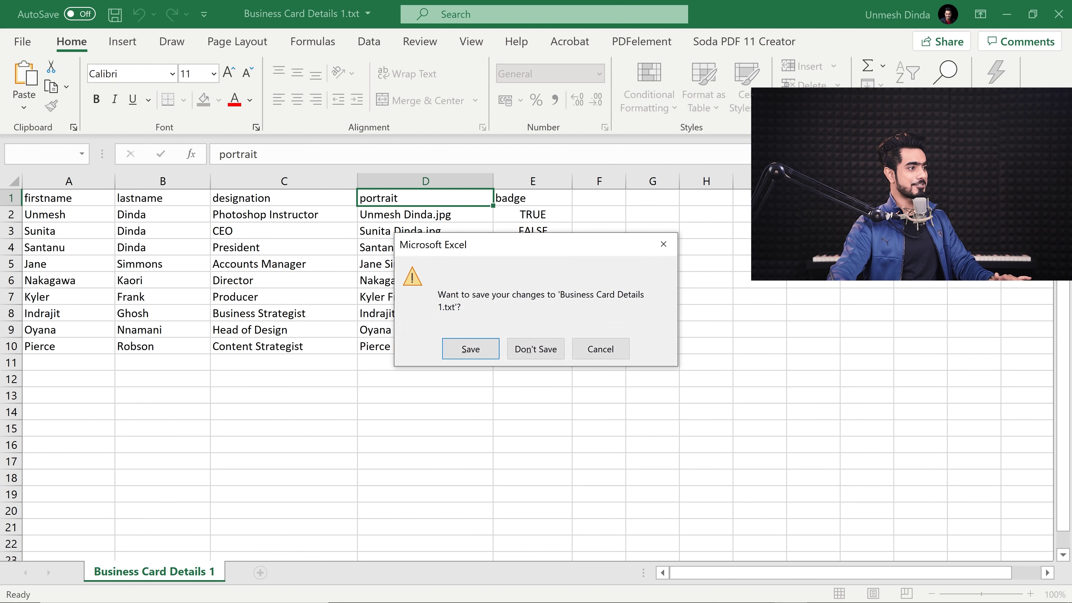
{"action": "left_click", "coordinate": [549, 351]}
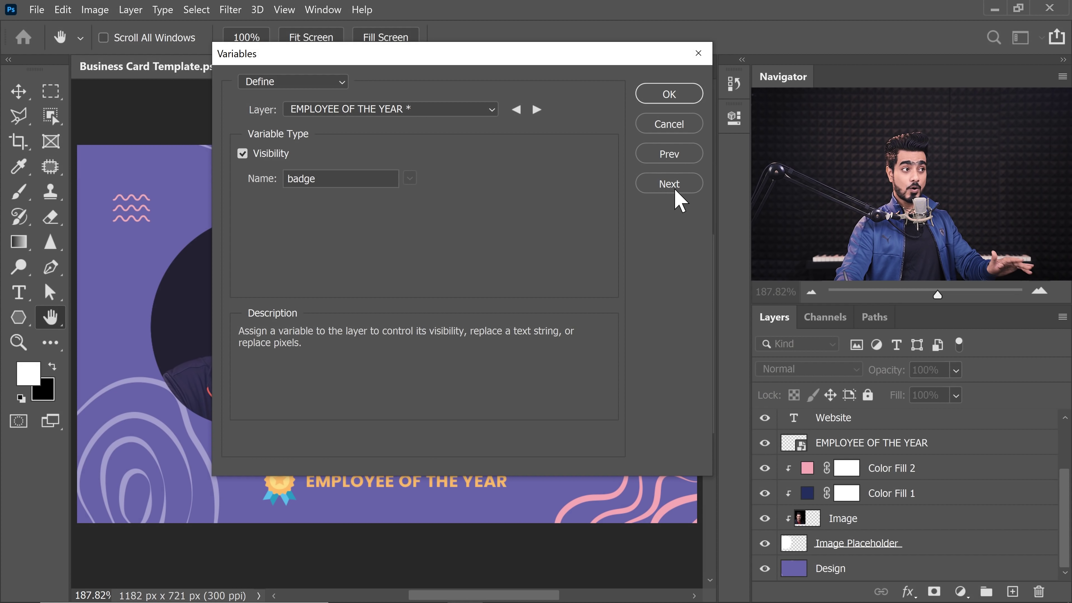
{"action": "left_click", "coordinate": [667, 93]}
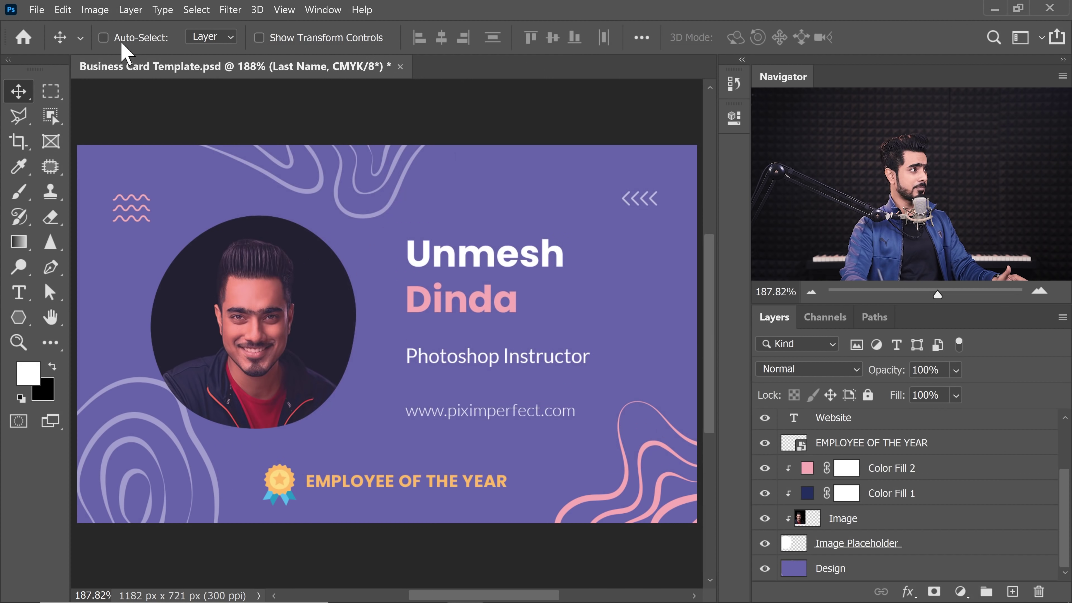
Step: Open the Data Sets settings for the document's variables
{"action": "left_click", "coordinate": [95, 10]}
{"action": "mouse_move", "coordinate": [180, 266]}
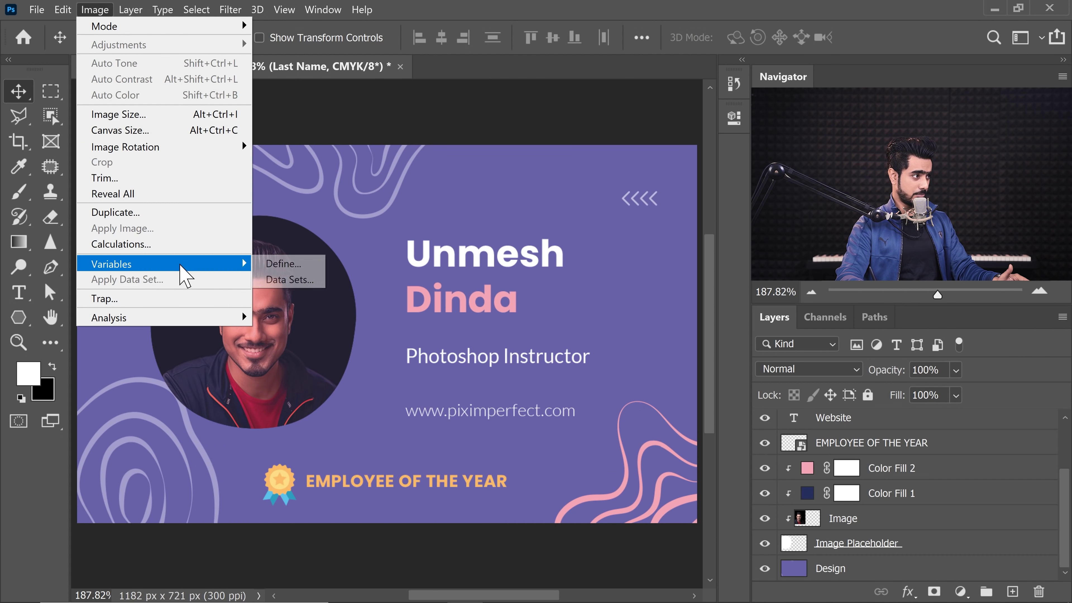
{"action": "left_click", "coordinate": [290, 280]}
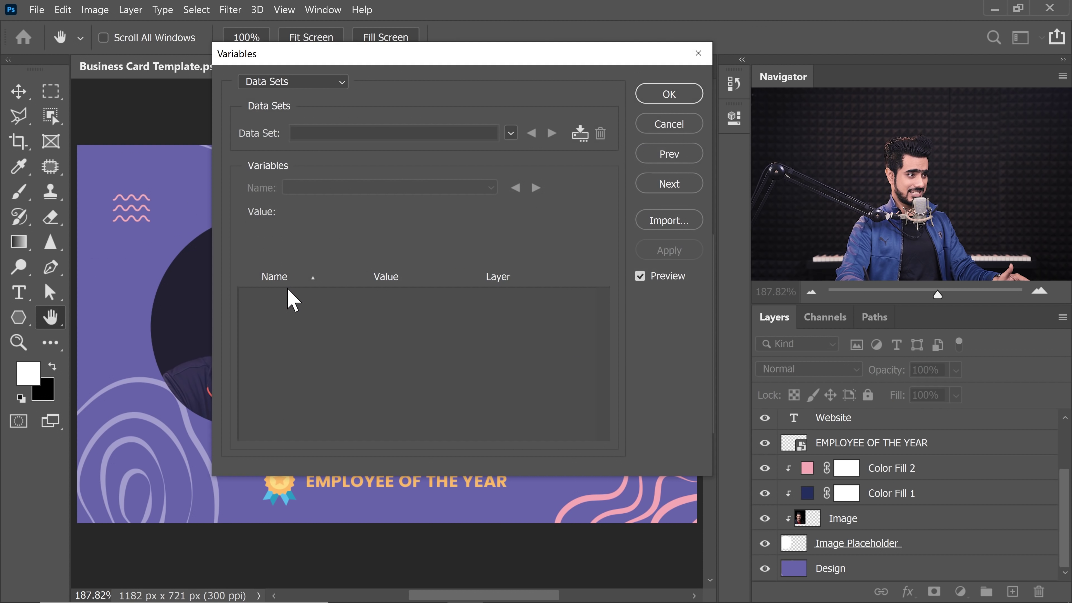
Step: Review the Image layer's variable definition and return to the Data Sets settings
{"action": "left_click", "coordinate": [669, 154]}
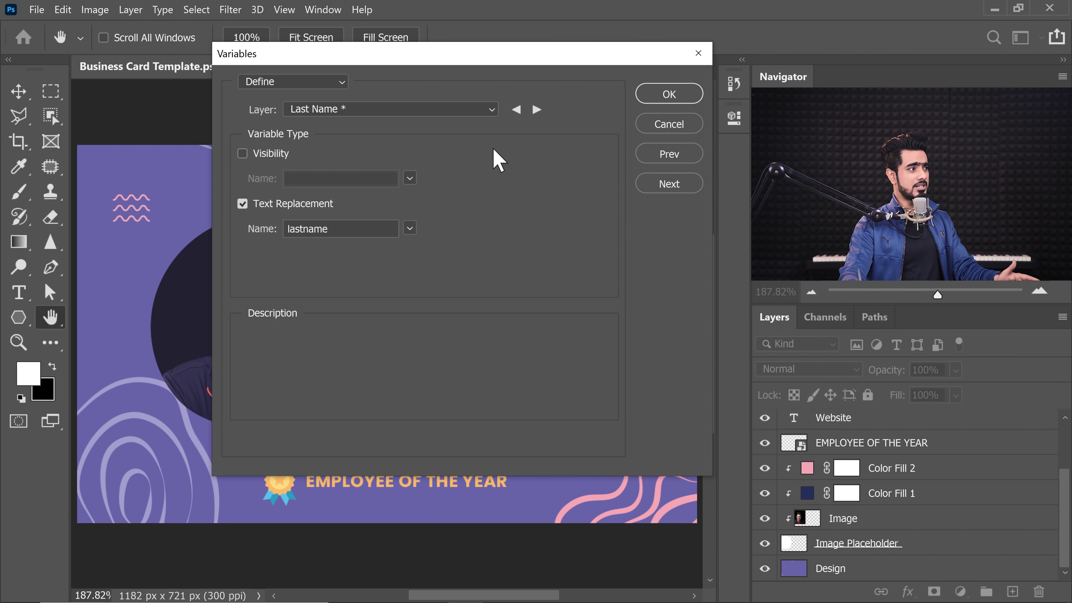
{"action": "left_click", "coordinate": [343, 111]}
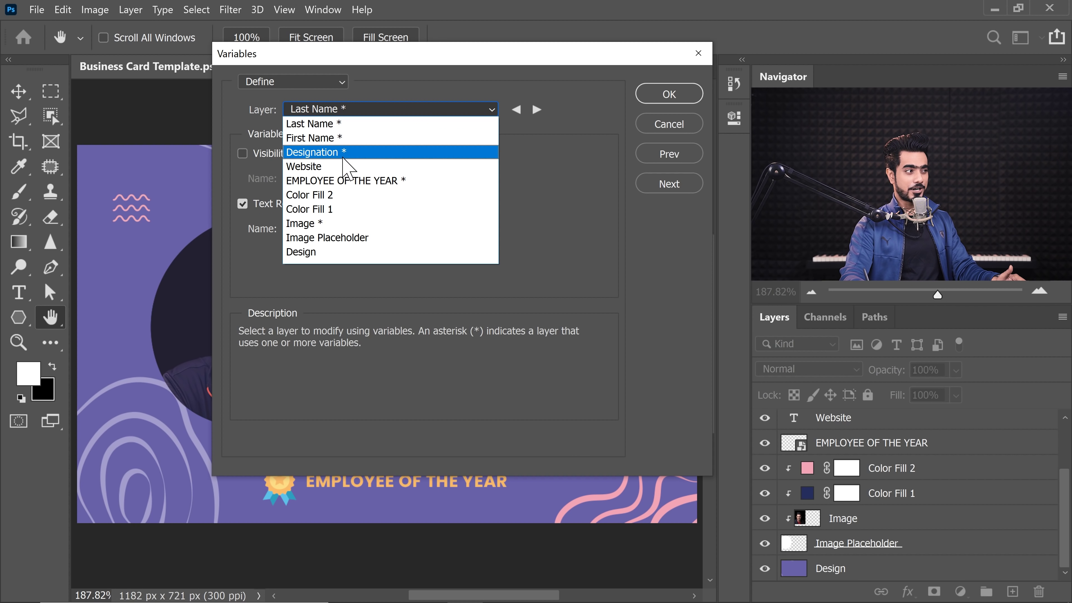
{"action": "left_click", "coordinate": [334, 224]}
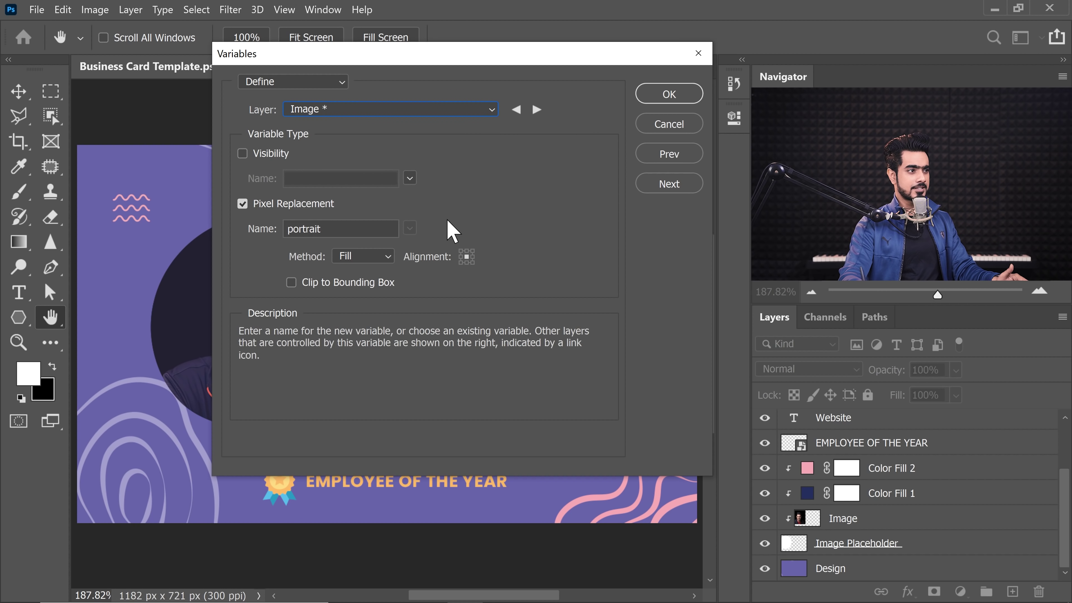
{"action": "left_click", "coordinate": [676, 189]}
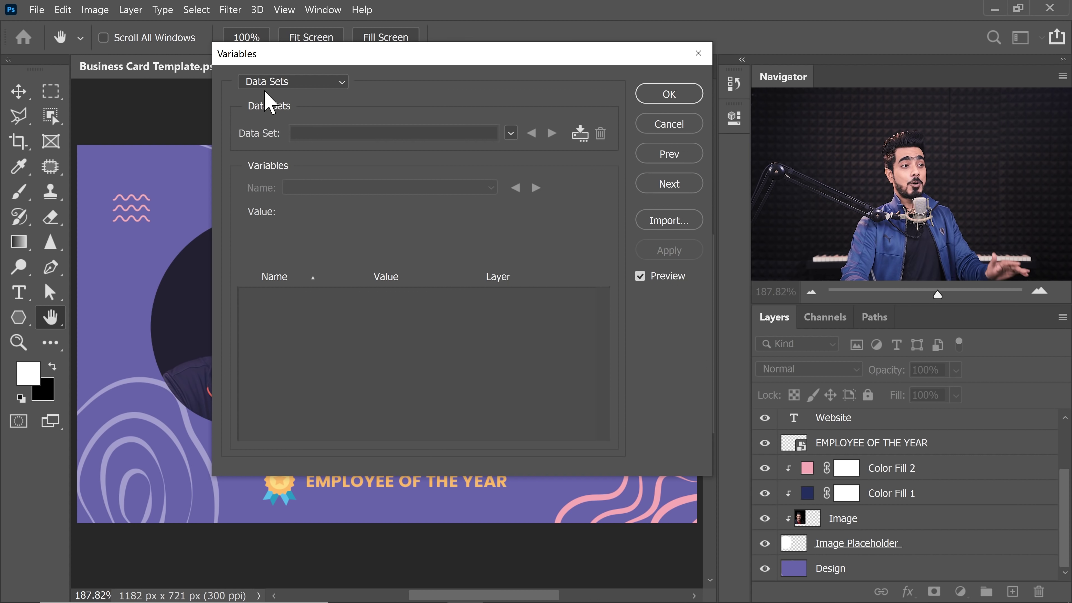
{"action": "left_click", "coordinate": [670, 184]}
{"action": "left_click", "coordinate": [313, 82]}
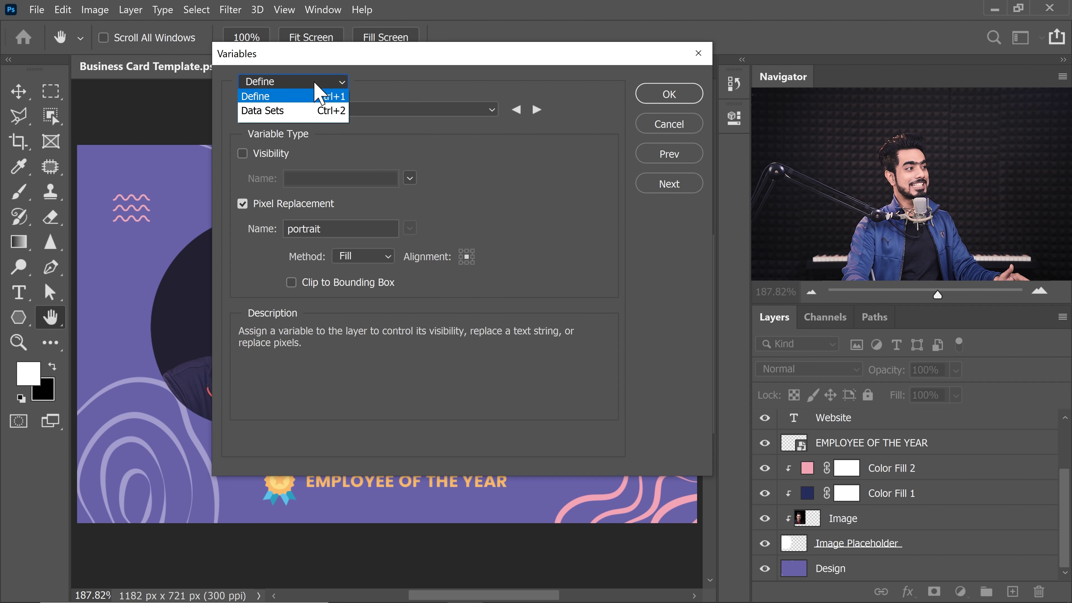
{"action": "left_click", "coordinate": [306, 111]}
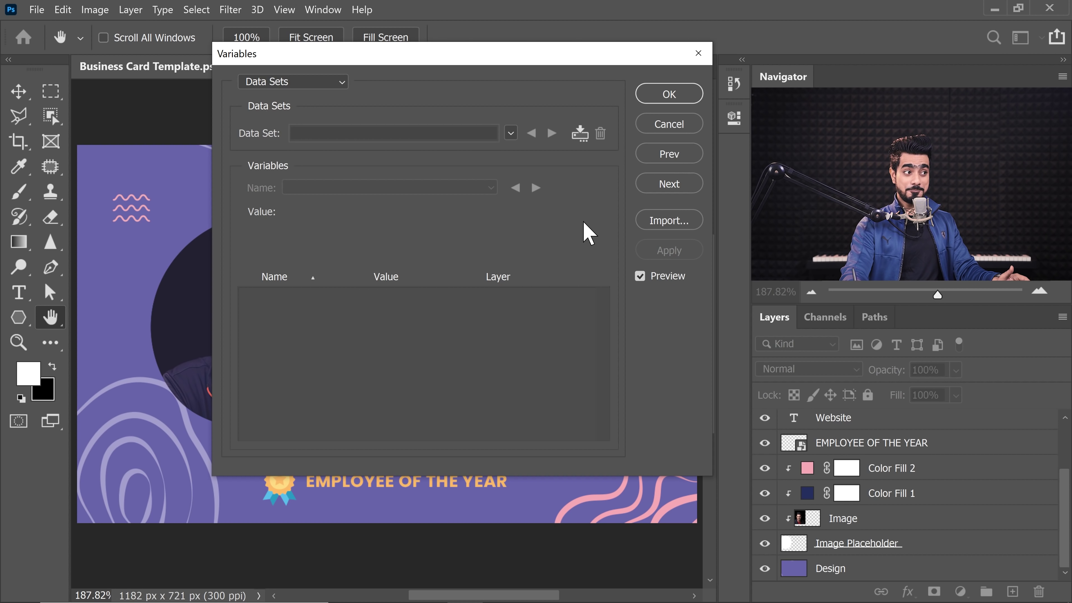
Step: Start a data set import and load Business Card Details 1.txt as its source file
{"action": "left_click", "coordinate": [678, 220]}
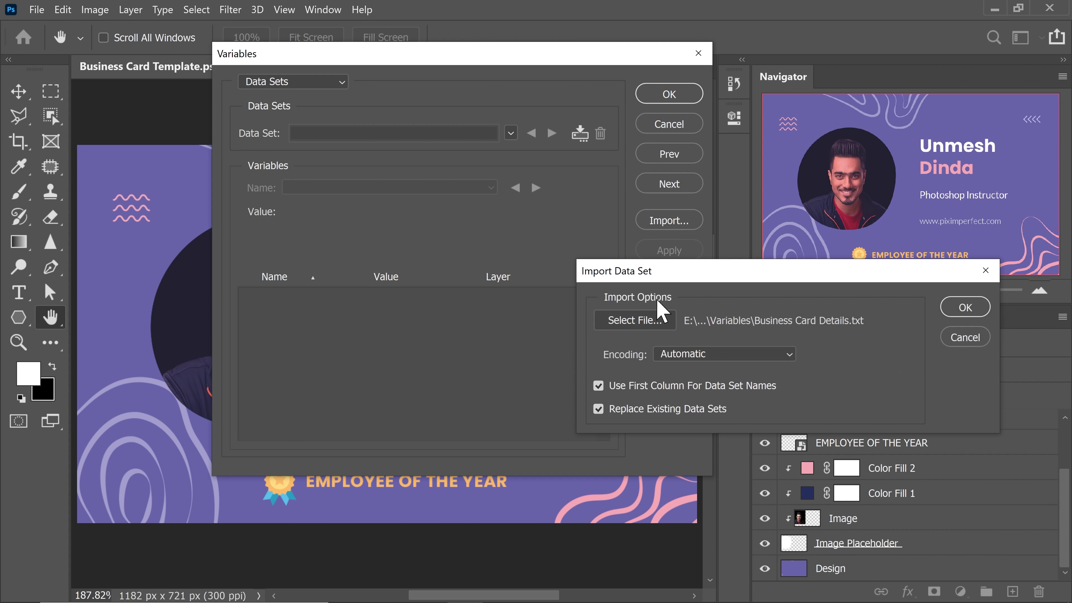
{"action": "left_click", "coordinate": [640, 324]}
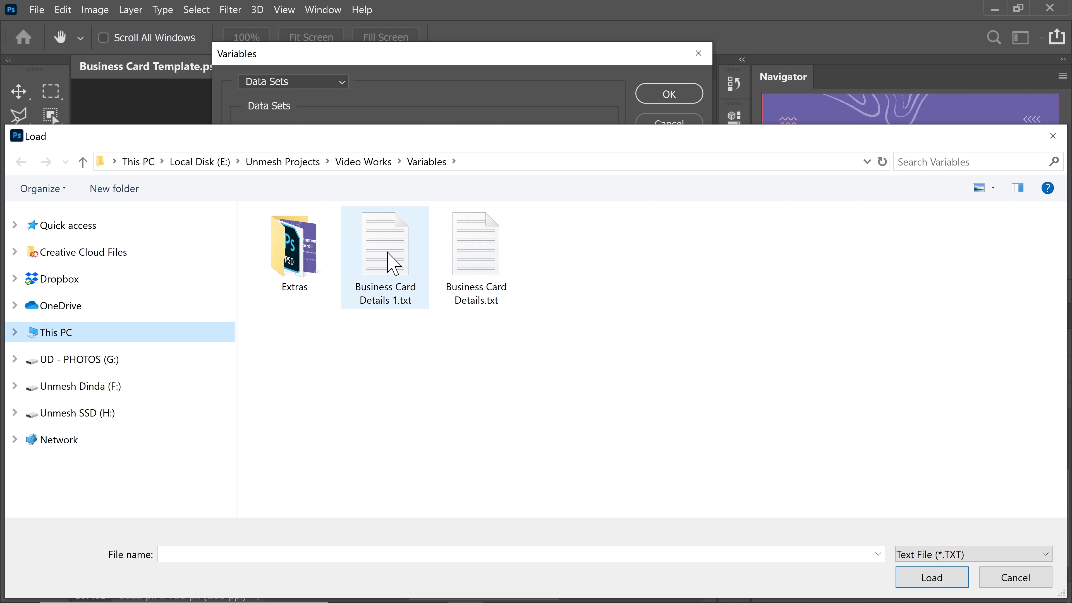
{"action": "left_click", "coordinate": [395, 264]}
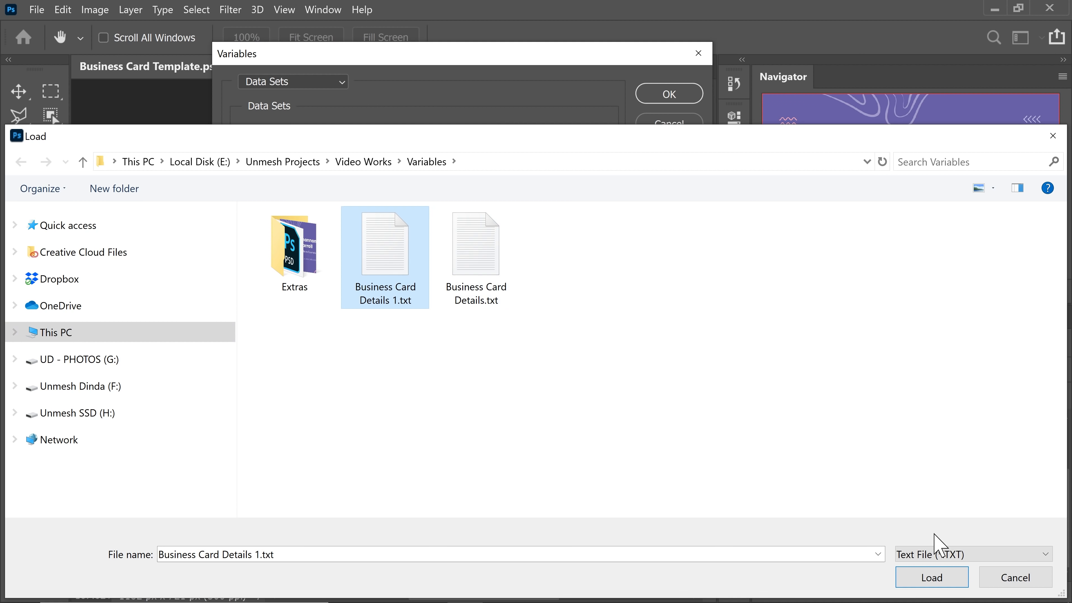
{"action": "left_click", "coordinate": [931, 579]}
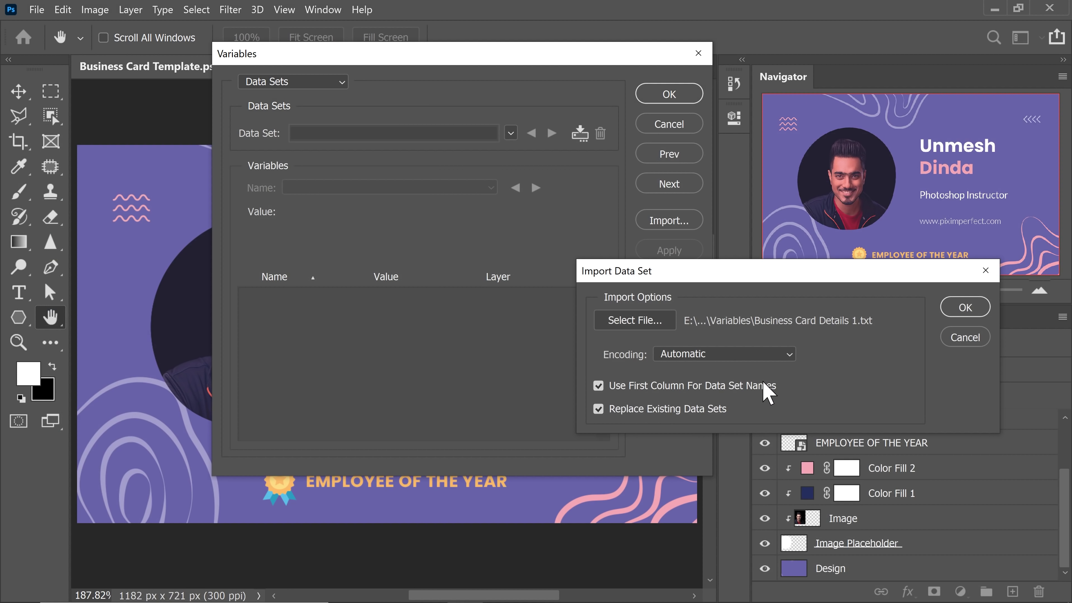
Step: Turn off Use First Column For Data Set Names and import the data sets with Replace Existing Data Sets enabled
{"action": "left_click", "coordinate": [598, 389]}
{"action": "left_click", "coordinate": [598, 389]}
{"action": "left_click", "coordinate": [599, 386]}
{"action": "left_click", "coordinate": [612, 390]}
{"action": "left_click", "coordinate": [953, 308]}
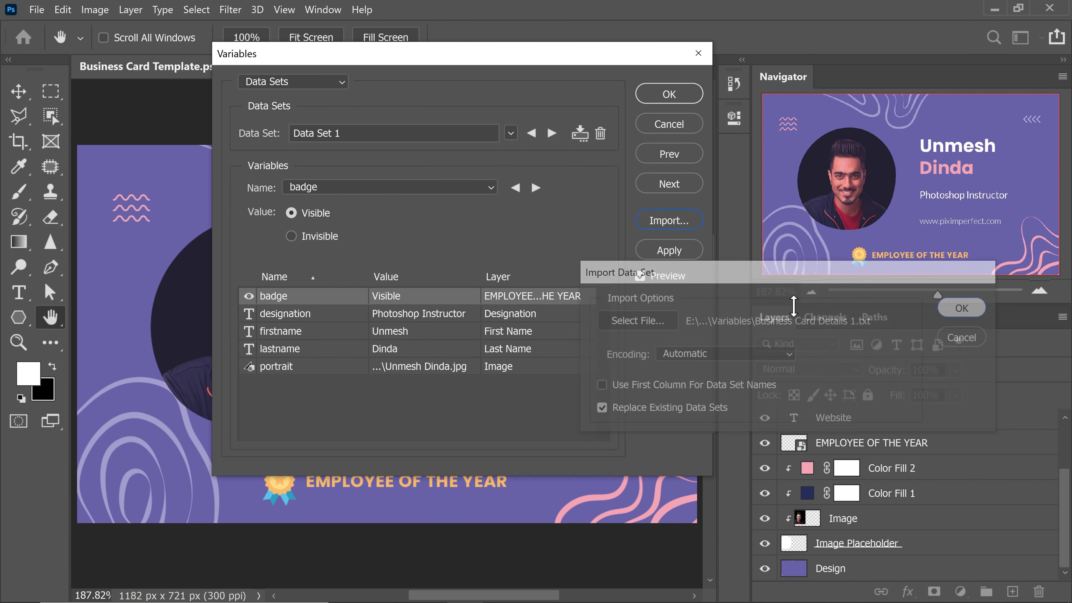
Step: Turn on Preview for the data sets and move the Variables dialog off the card artwork
{"action": "left_click_drag", "start_coordinate": [450, 60], "coordinate": [495, 103]}
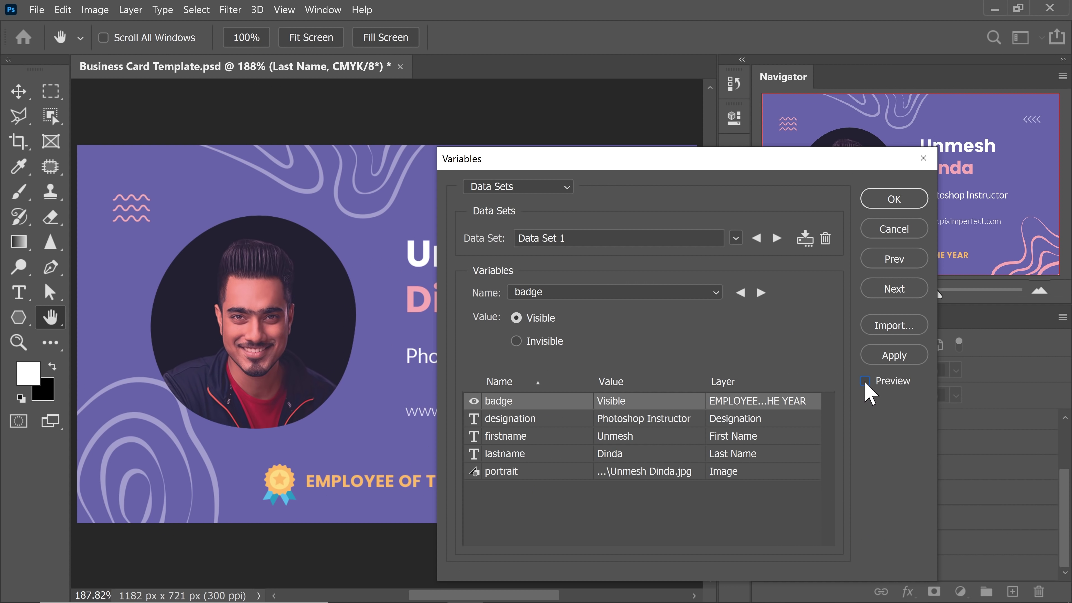
{"action": "left_click", "coordinate": [866, 381]}
{"action": "left_click_drag", "start_coordinate": [626, 161], "coordinate": [778, 168]}
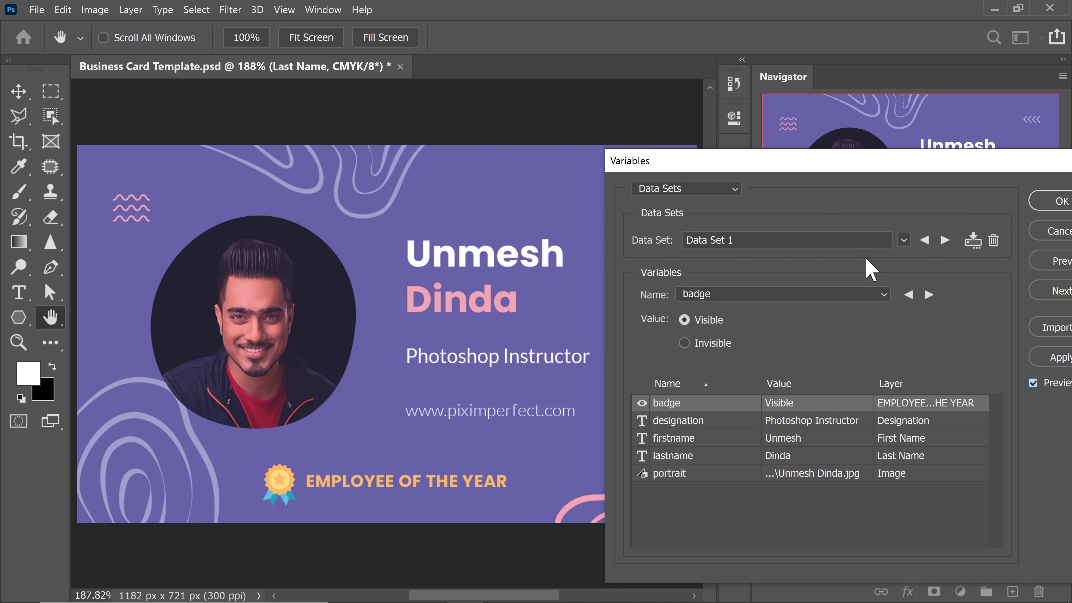
Step: Step forward through the numbered data sets to examine each person's card in the preview
{"action": "left_click", "coordinate": [945, 242]}
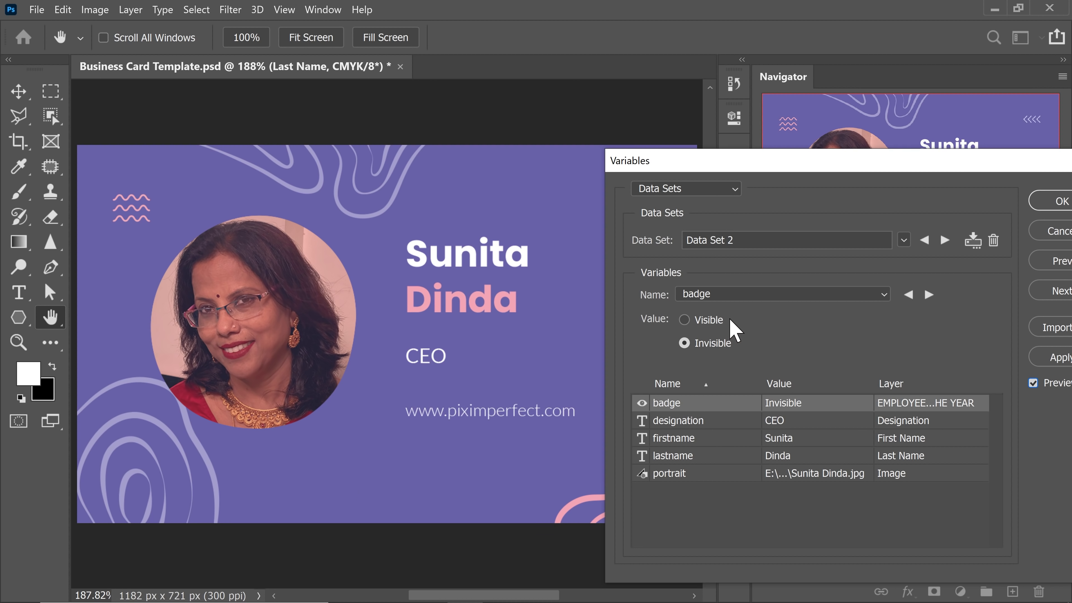
{"action": "left_click", "coordinate": [945, 243]}
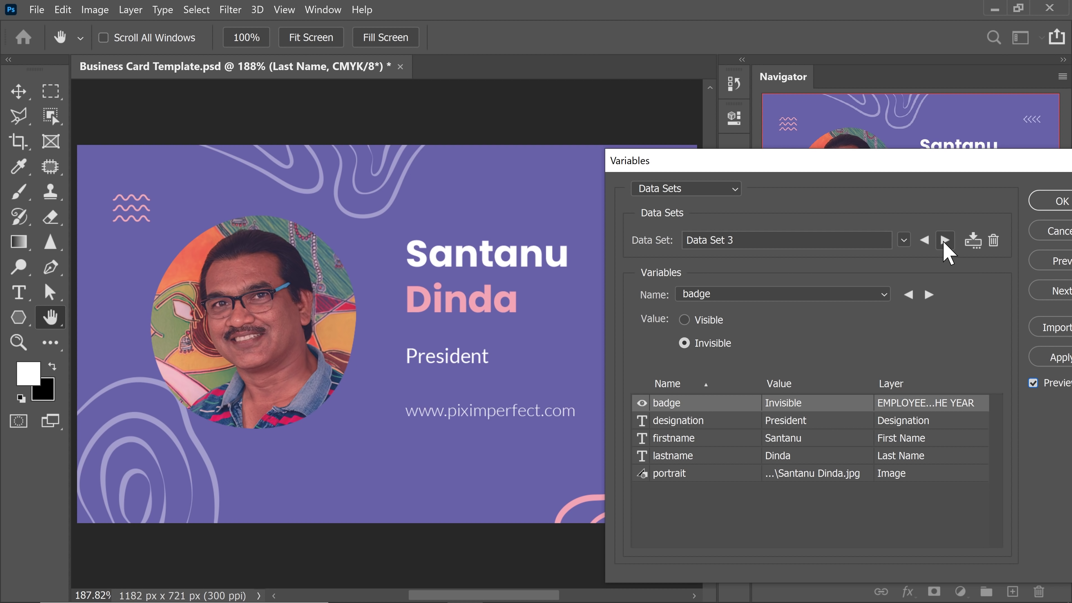
{"action": "left_click", "coordinate": [945, 241]}
{"action": "left_click", "coordinate": [945, 241]}
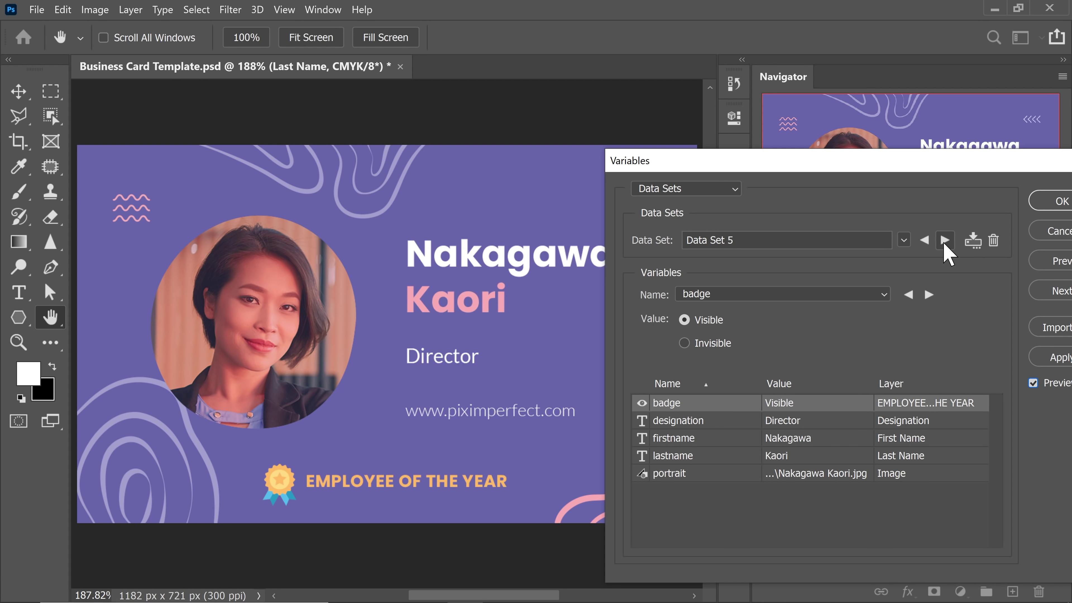
{"action": "left_click_drag", "start_coordinate": [647, 166], "coordinate": [628, 155]}
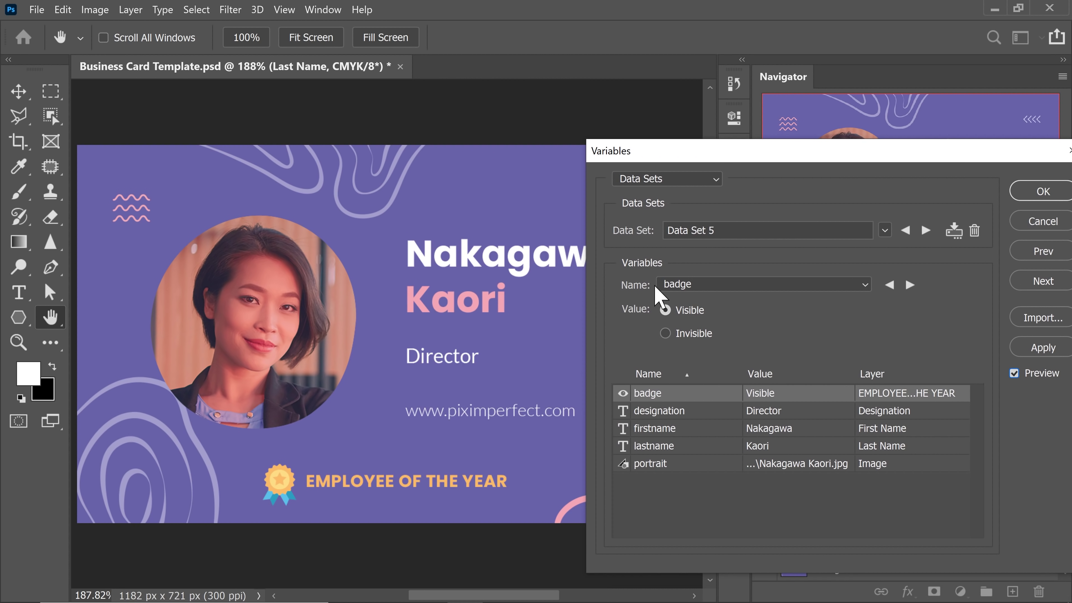
{"action": "left_click_drag", "start_coordinate": [763, 151], "coordinate": [762, 166]}
{"action": "left_click", "coordinate": [894, 233]}
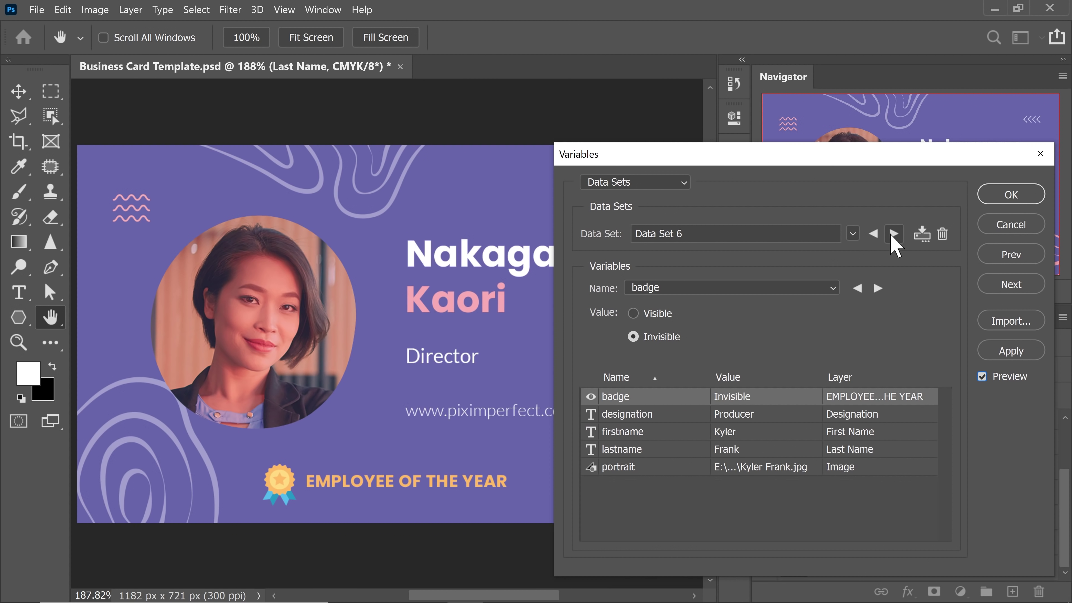
{"action": "left_click", "coordinate": [894, 233]}
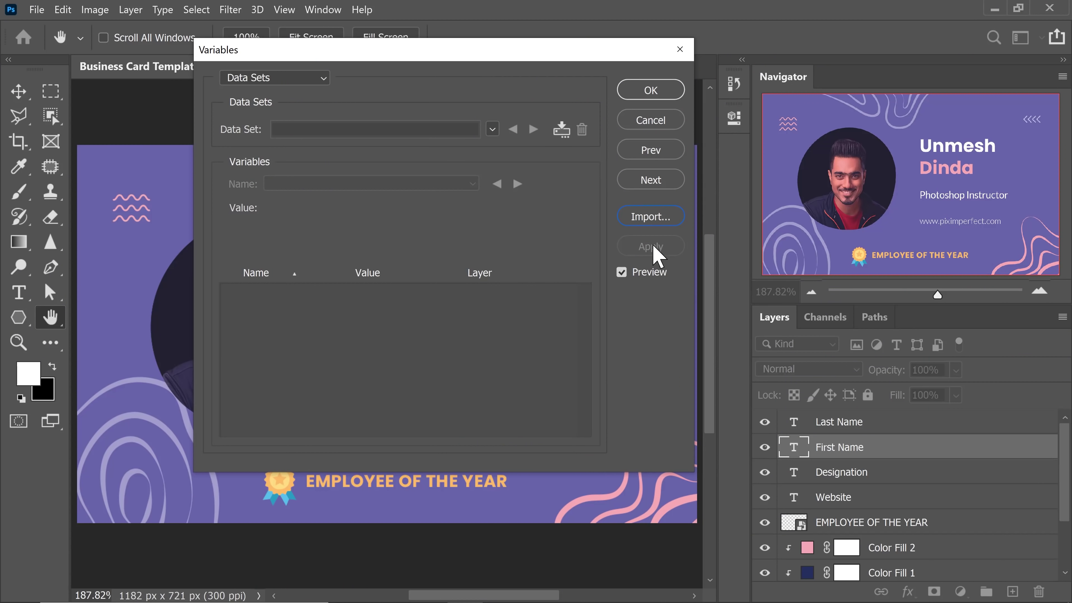
Step: Import the data sets from Business Card Details 1.txt with Use First Column For Data Set Names and Replace Existing Data Sets enabled
{"action": "left_click", "coordinate": [659, 220]}
{"action": "left_click", "coordinate": [631, 307]}
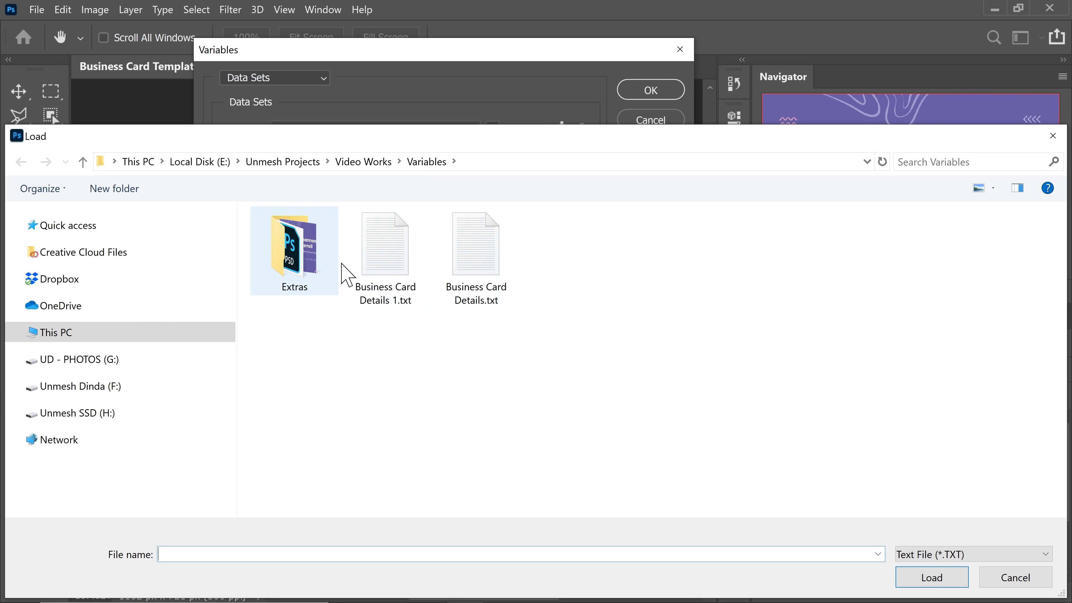
{"action": "left_click", "coordinate": [377, 280]}
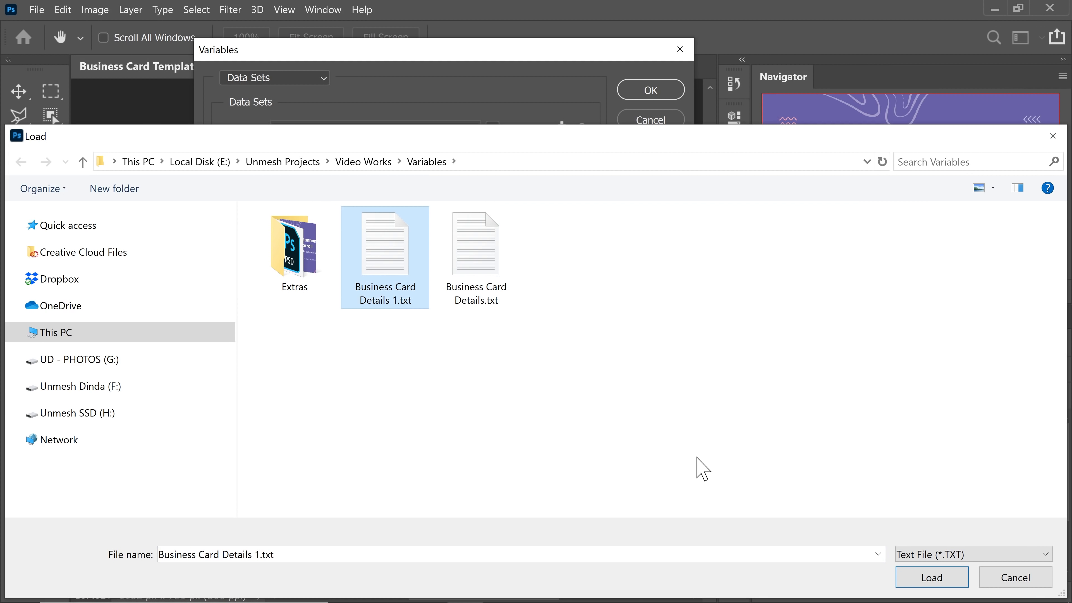
{"action": "left_click", "coordinate": [943, 579]}
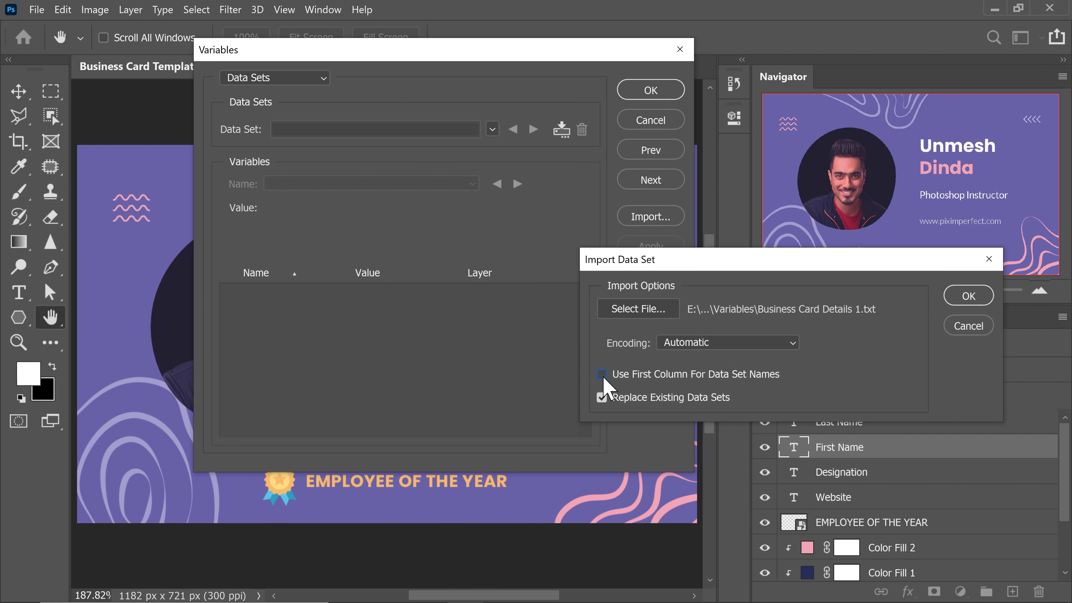
{"action": "left_click", "coordinate": [604, 376]}
{"action": "left_click", "coordinate": [968, 297]}
Step: Uncover the card artwork and step forward through the named data sets to check each one's name and card preview
{"action": "left_click_drag", "start_coordinate": [356, 54], "coordinate": [752, 106]}
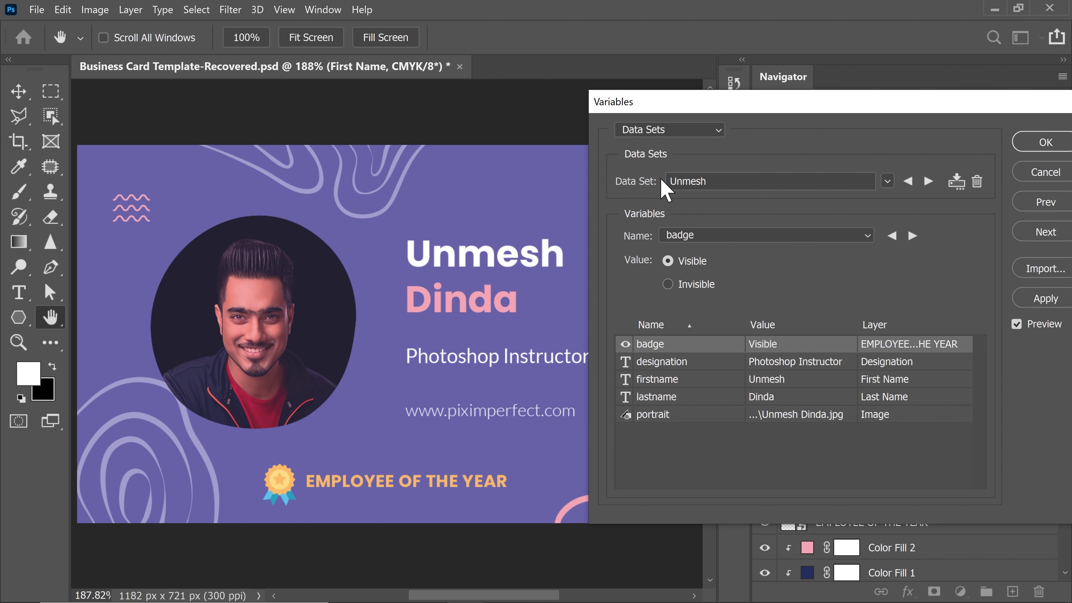
{"action": "left_click_drag", "start_coordinate": [784, 101], "coordinate": [738, 98]}
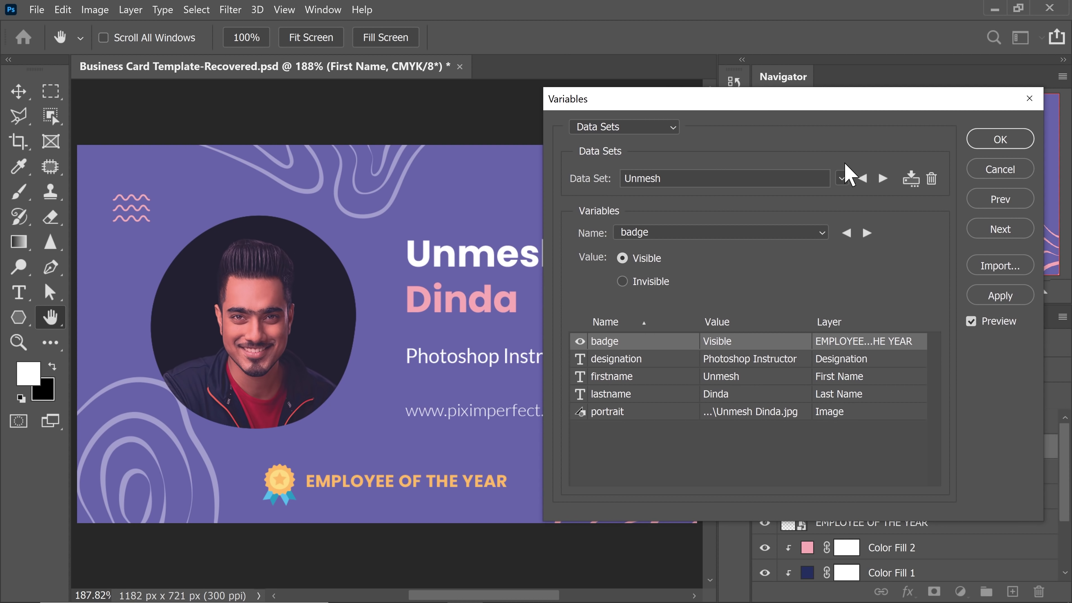
{"action": "left_click", "coordinate": [882, 179]}
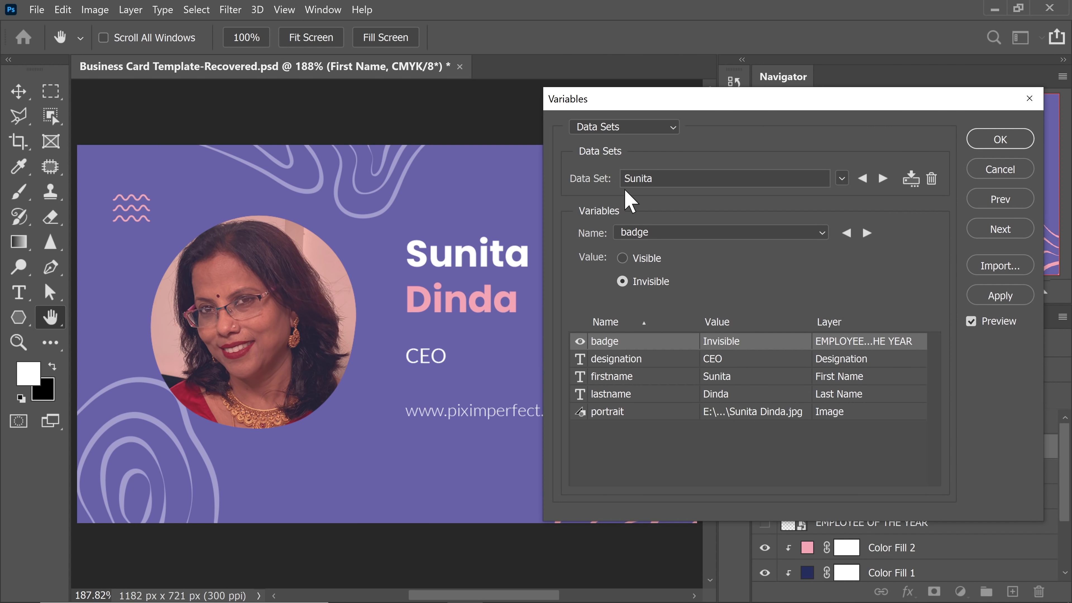
{"action": "left_click", "coordinate": [883, 179]}
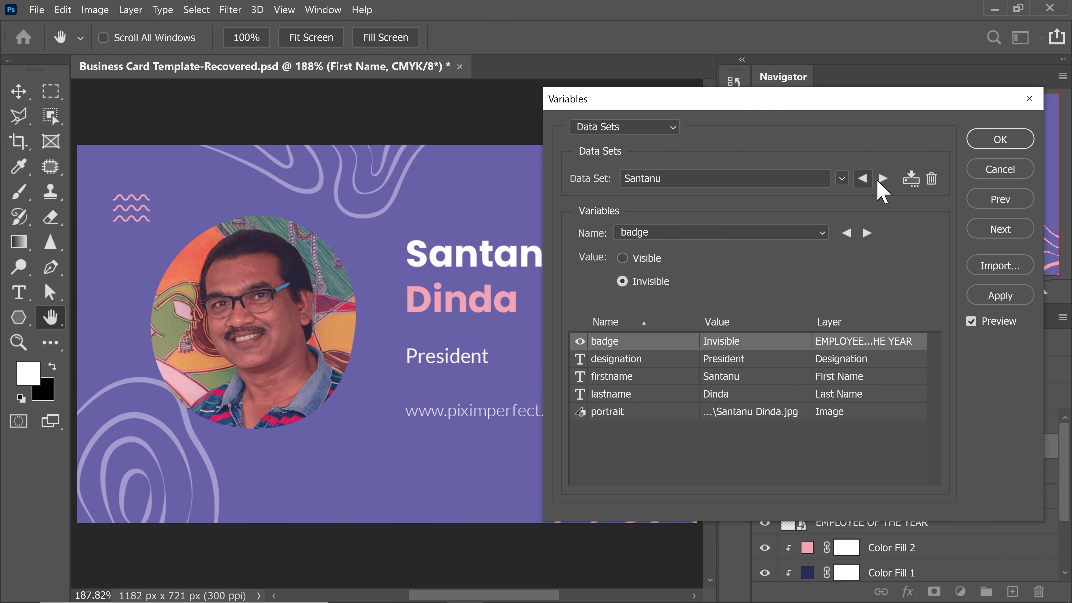
{"action": "left_click", "coordinate": [883, 179]}
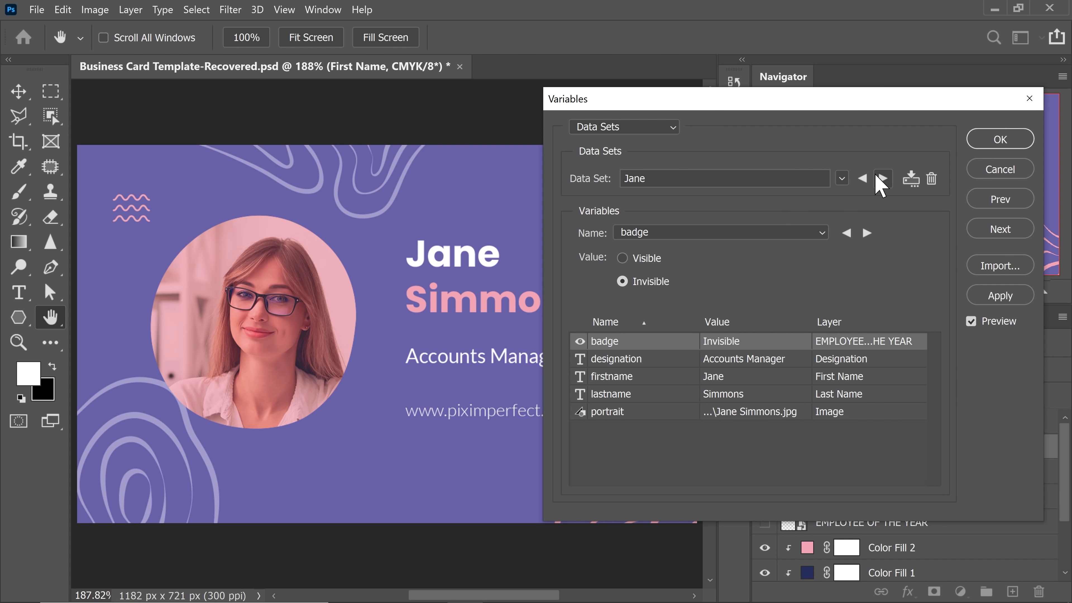
{"action": "left_click", "coordinate": [881, 183]}
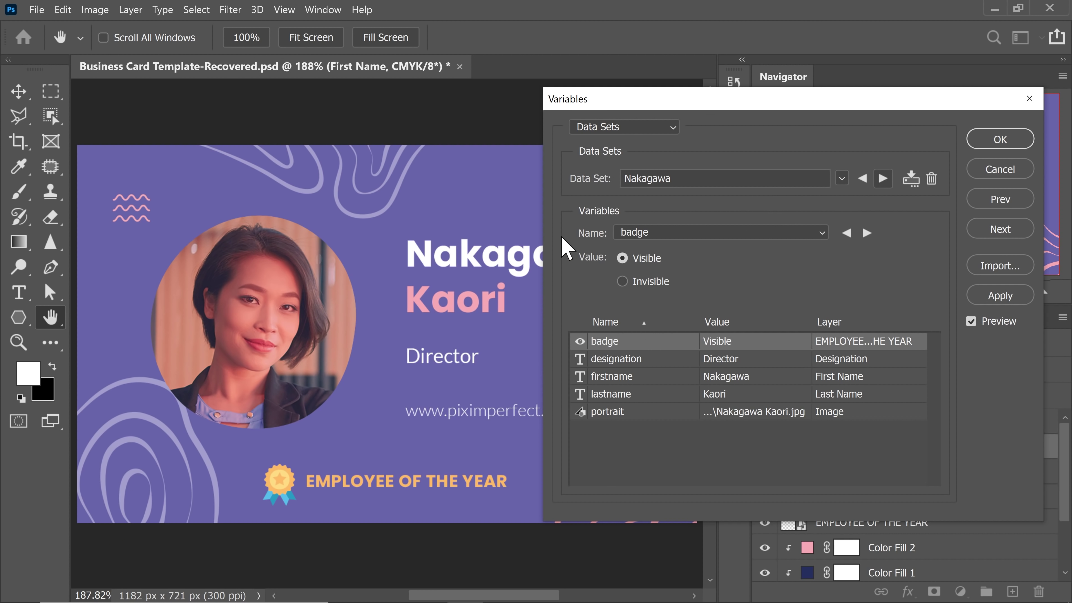
{"action": "left_click", "coordinate": [884, 179]}
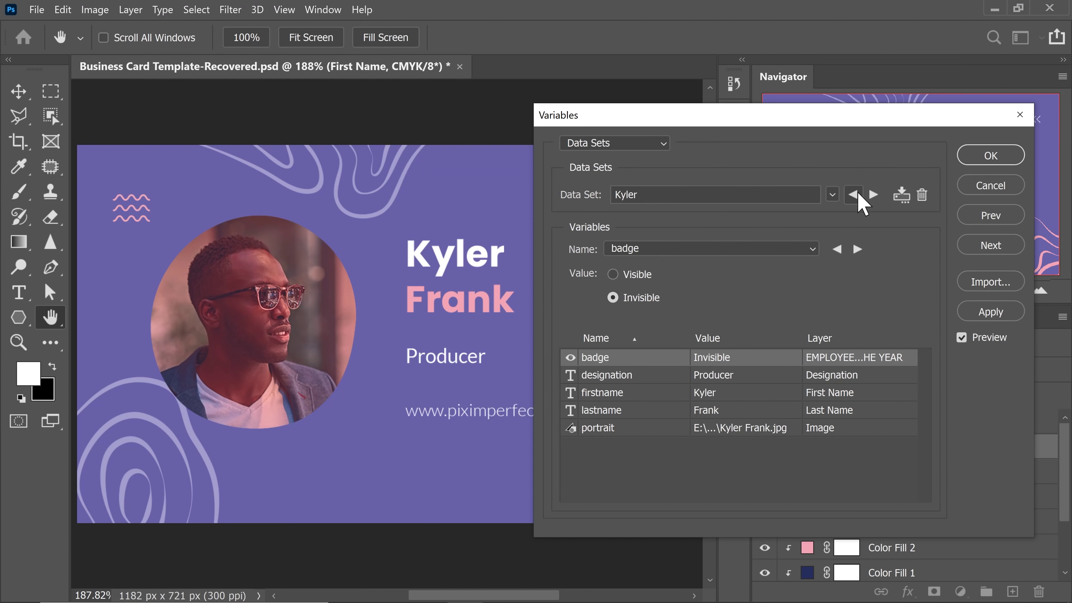
Step: Return to the first data set and accept the variable and data set settings
{"action": "left_click", "coordinate": [853, 194]}
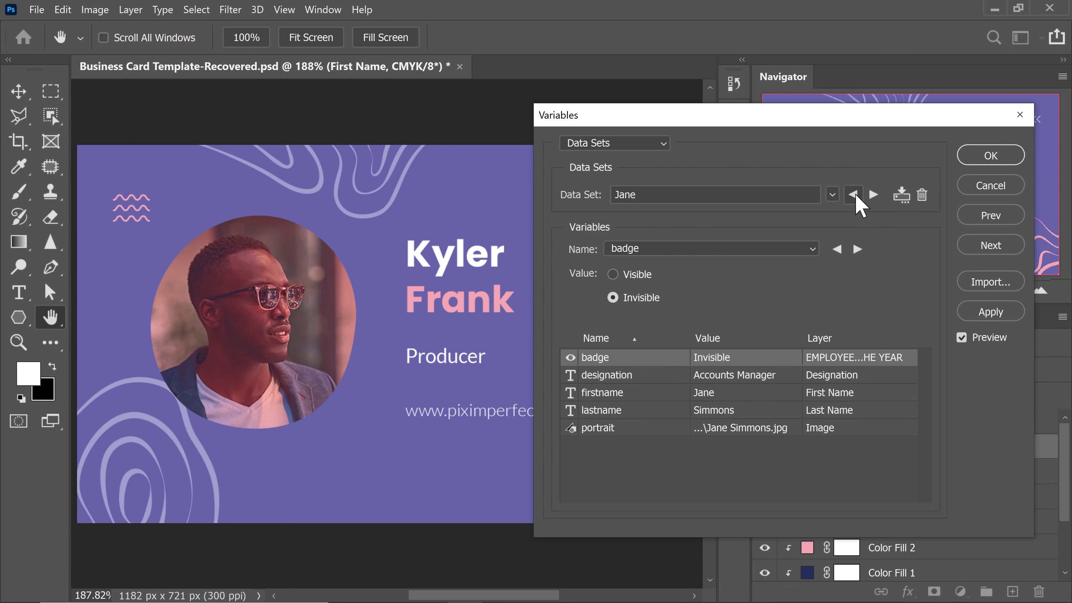
{"action": "left_click", "coordinate": [853, 195]}
{"action": "left_click", "coordinate": [854, 194]}
{"action": "left_click", "coordinate": [854, 195]}
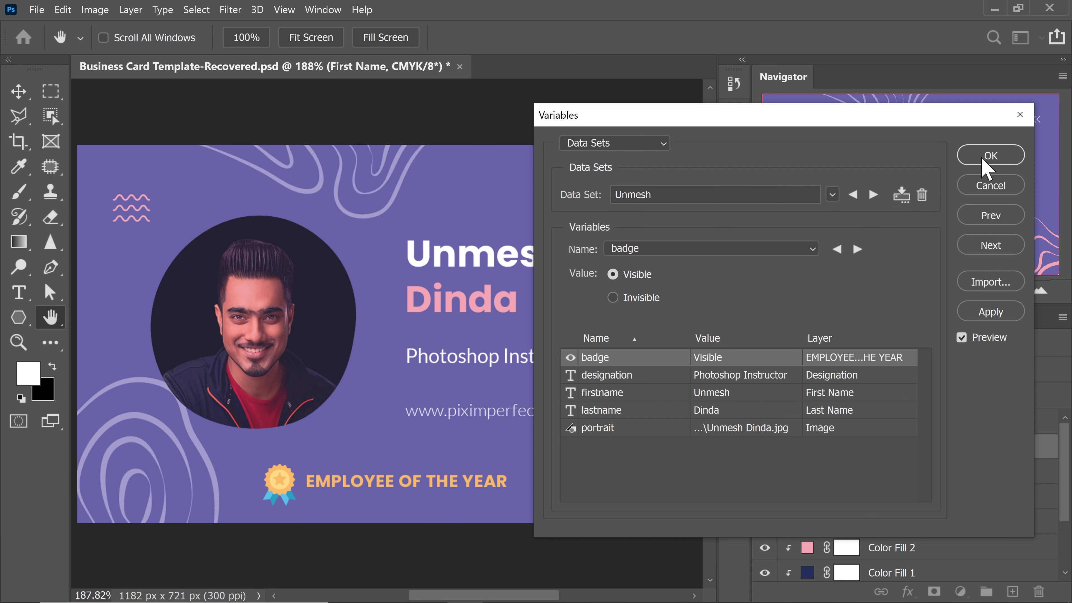
{"action": "left_click", "coordinate": [991, 160]}
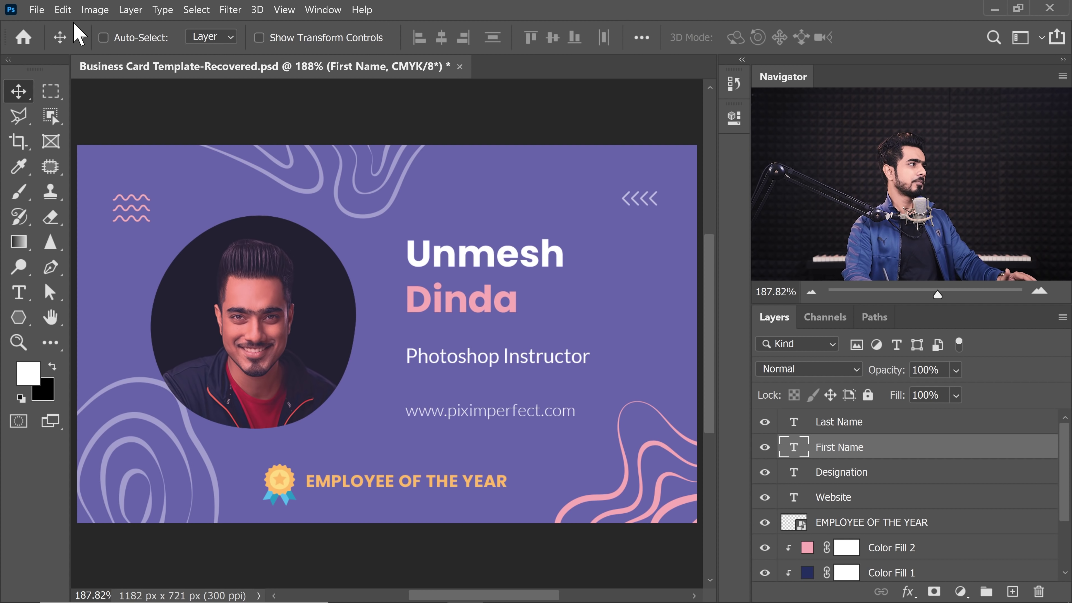
Step: Start exporting the data sets as files, creating a Business Cards folder inside Variables and choosing it as the destination
{"action": "left_click", "coordinate": [37, 10]}
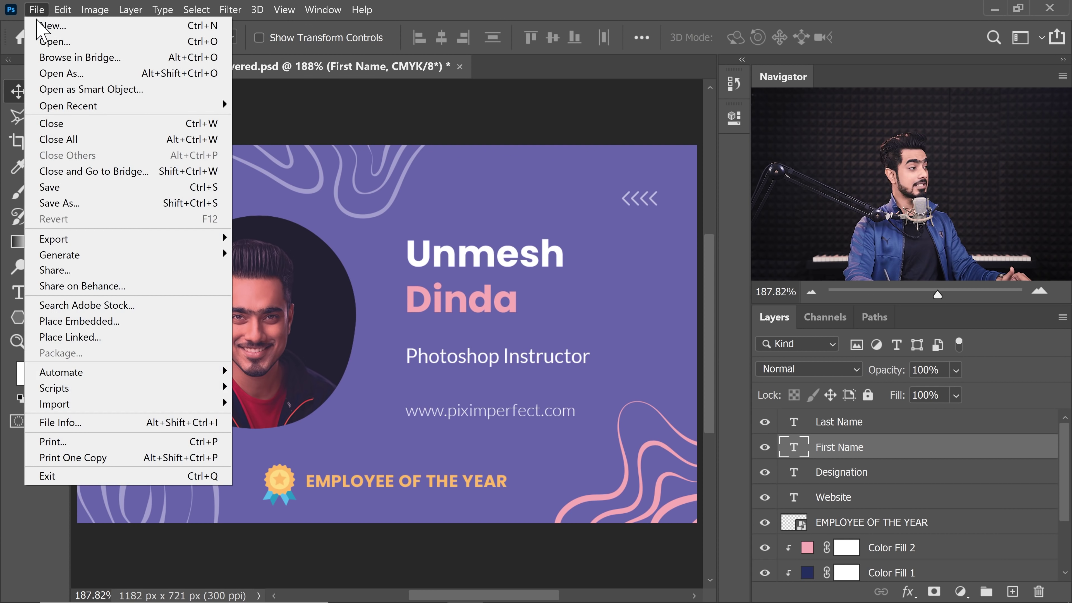
{"action": "mouse_move", "coordinate": [150, 241]}
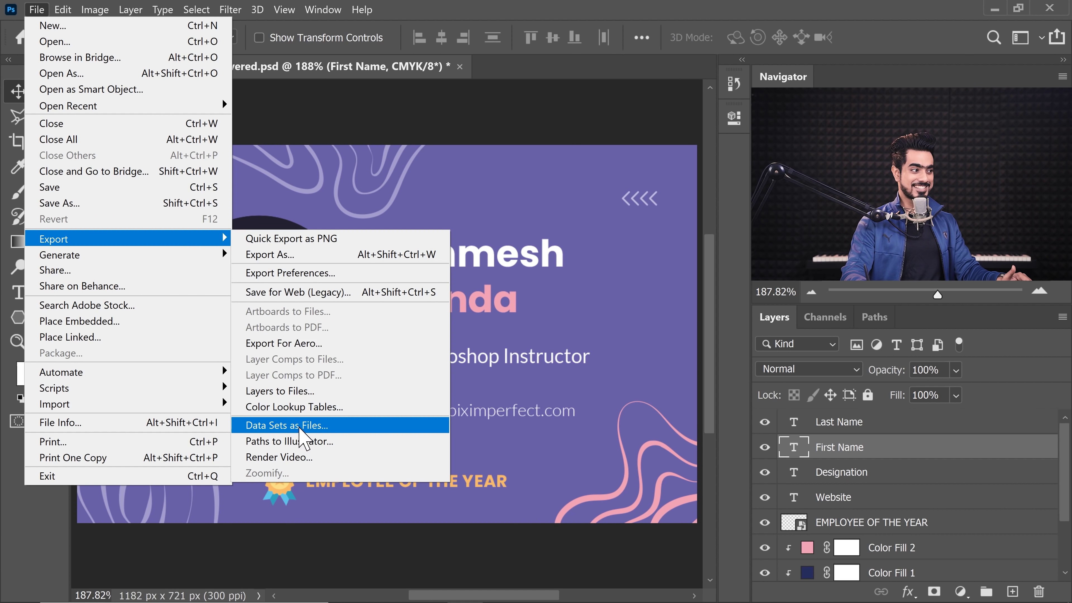
{"action": "left_click", "coordinate": [301, 428]}
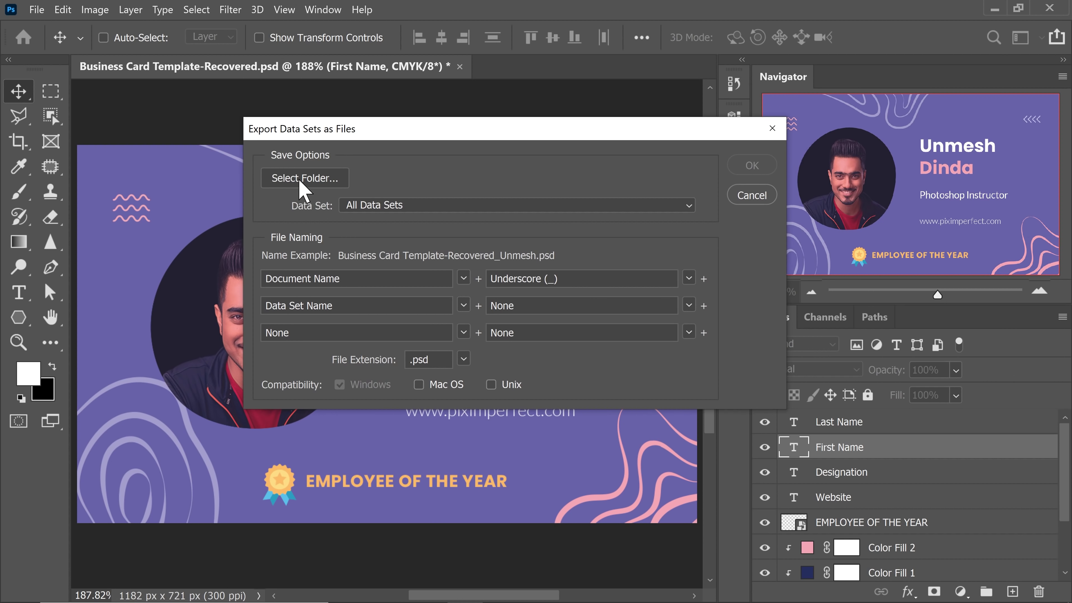
{"action": "left_click", "coordinate": [309, 180]}
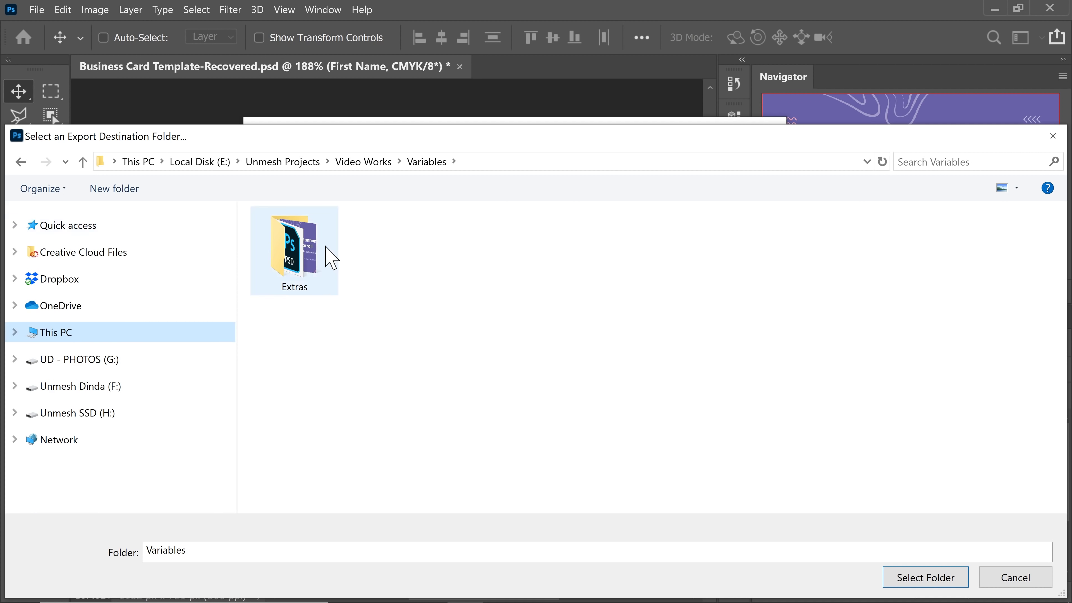
{"action": "left_click", "coordinate": [127, 189]}
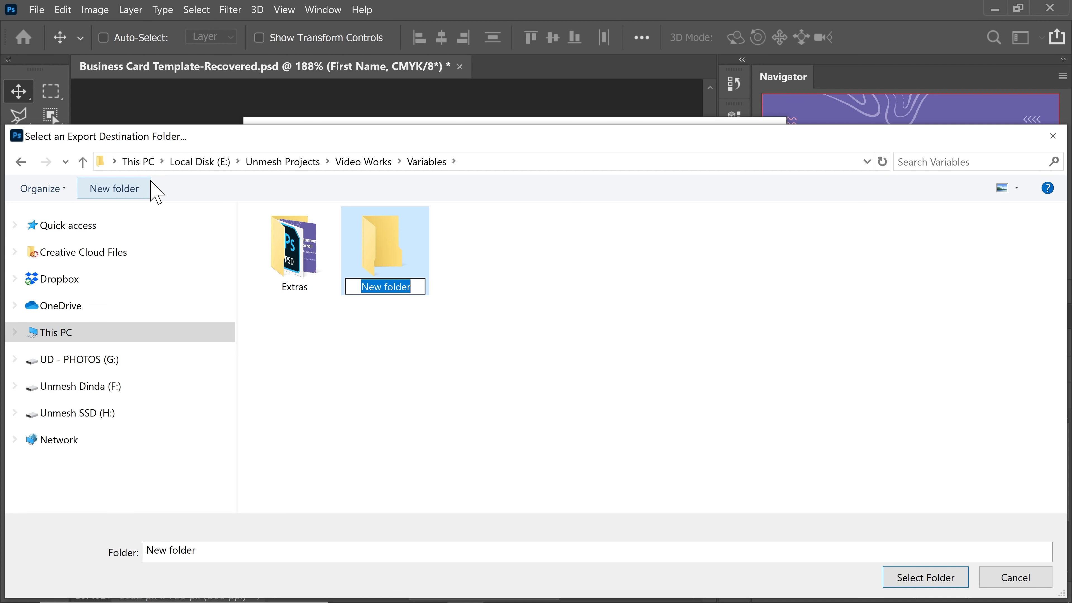
{"action": "type", "text": "Busine"}
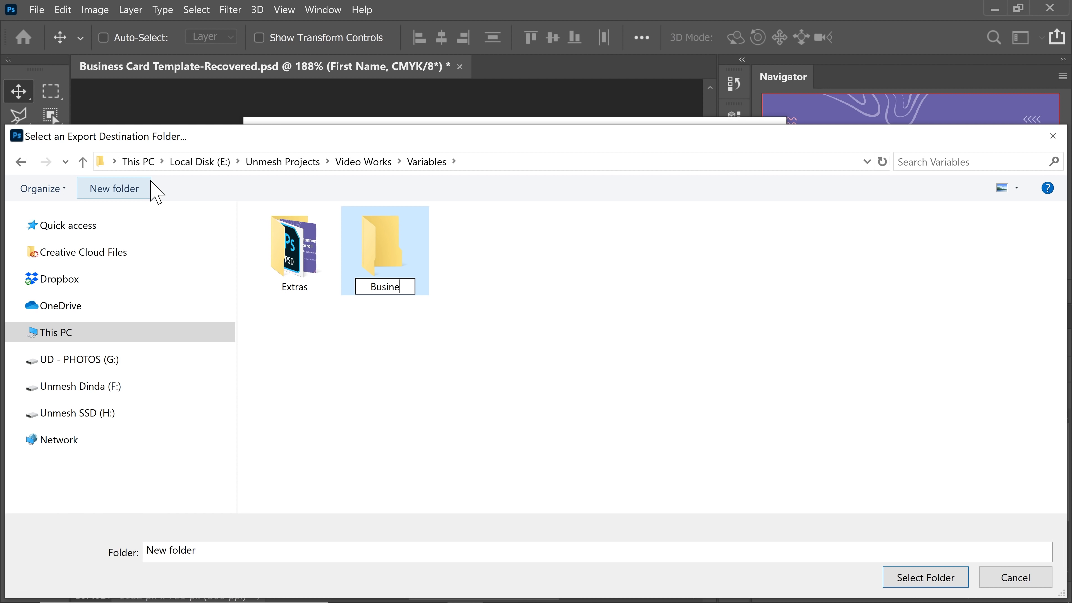
{"action": "type", "text": "ss Cards"}
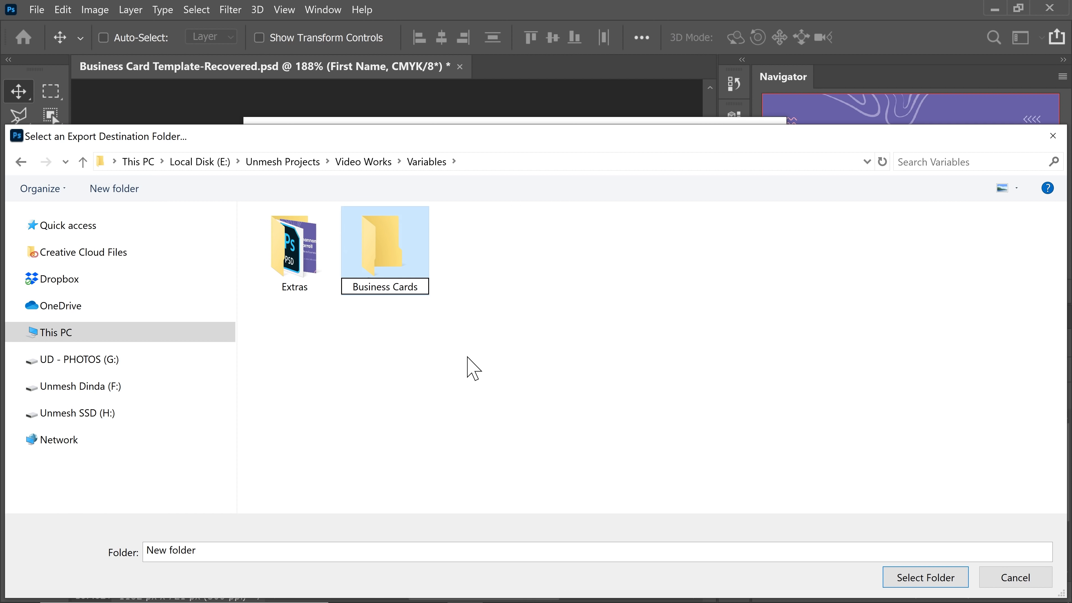
{"action": "key", "text": "Return"}
{"action": "double_click", "coordinate": [308, 268]}
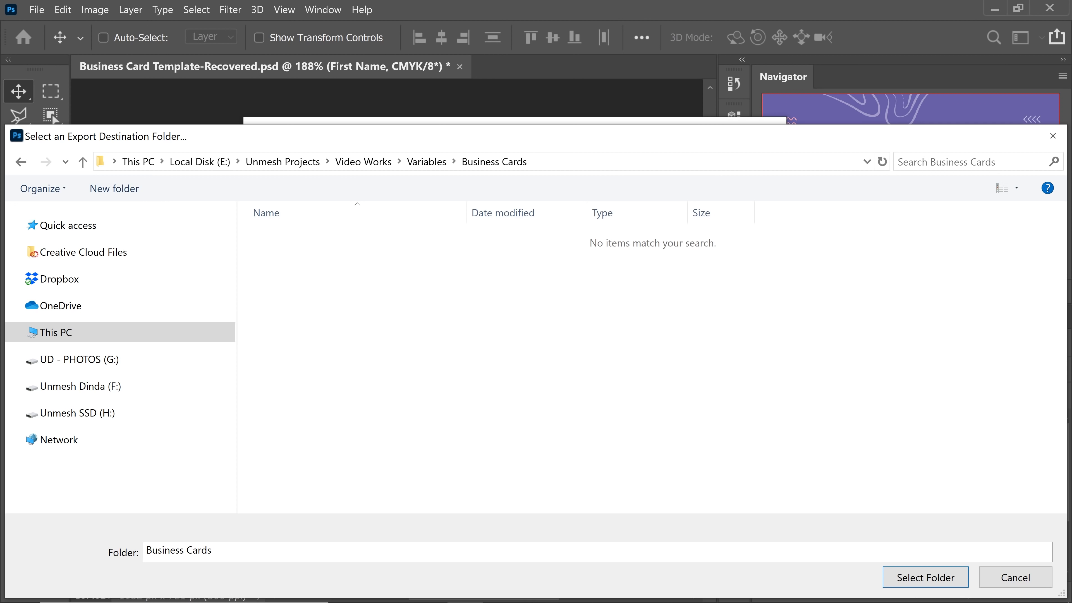
{"action": "left_click", "coordinate": [925, 578]}
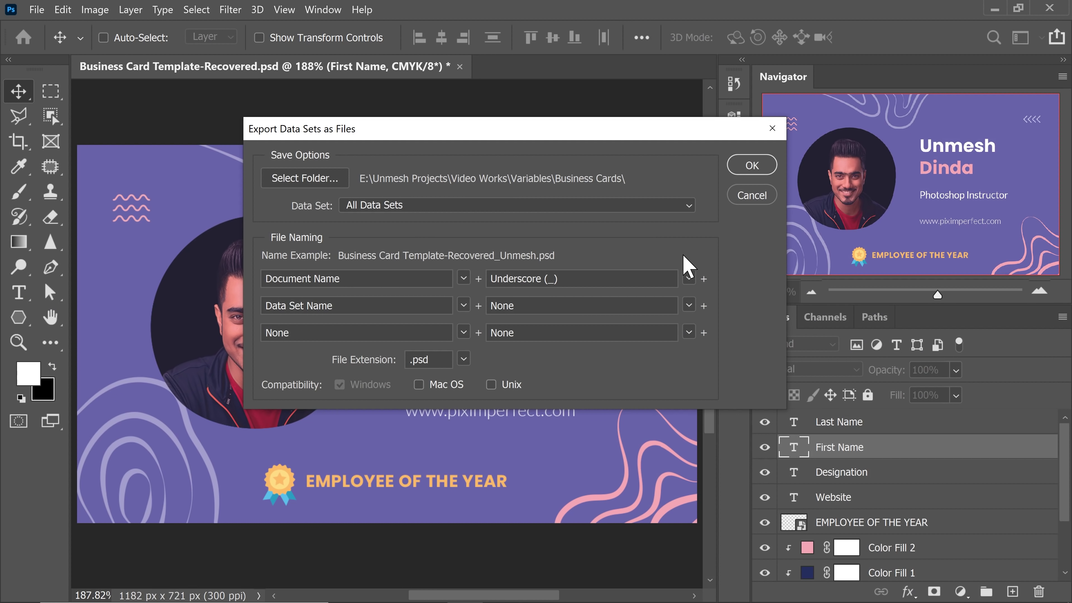
Step: Keep All Data Sets as the export selection and set the first file-name component to Data Set Name
{"action": "left_click", "coordinate": [415, 207]}
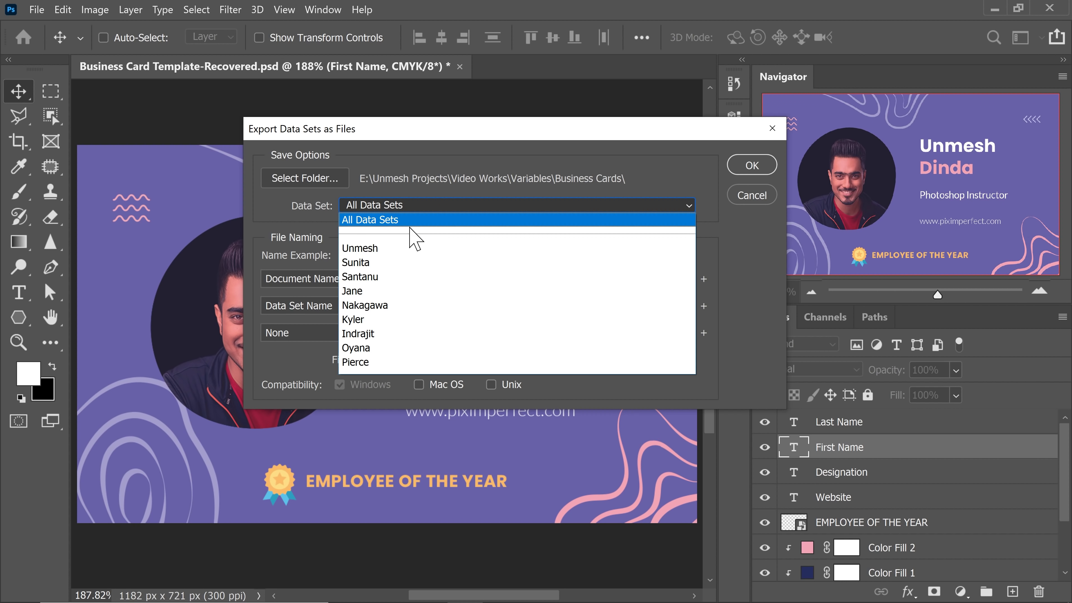
{"action": "left_click", "coordinate": [373, 220]}
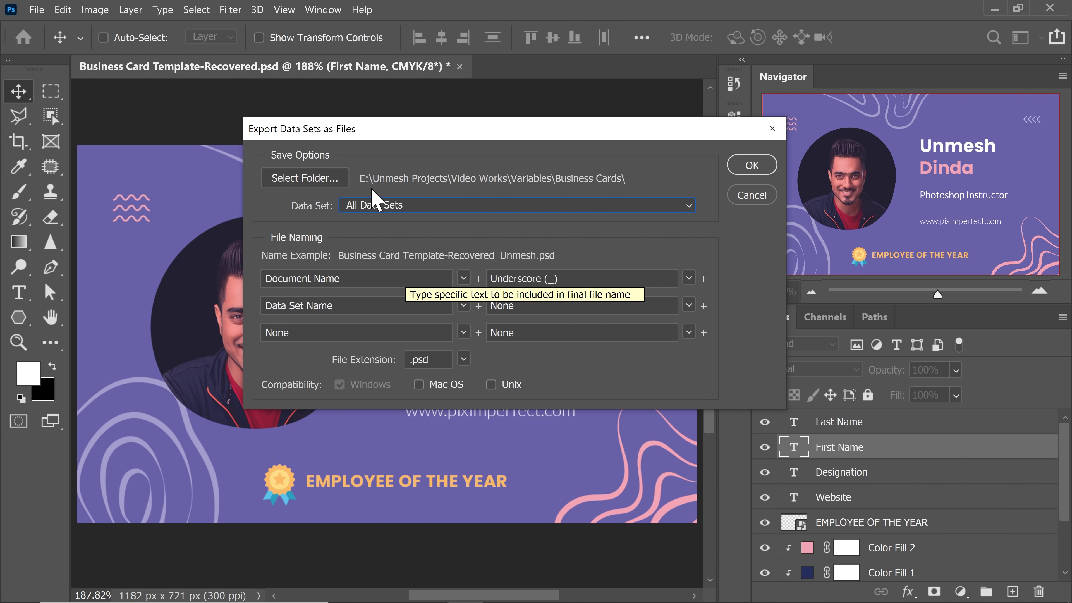
{"action": "left_click_drag", "start_coordinate": [351, 278], "coordinate": [264, 278]}
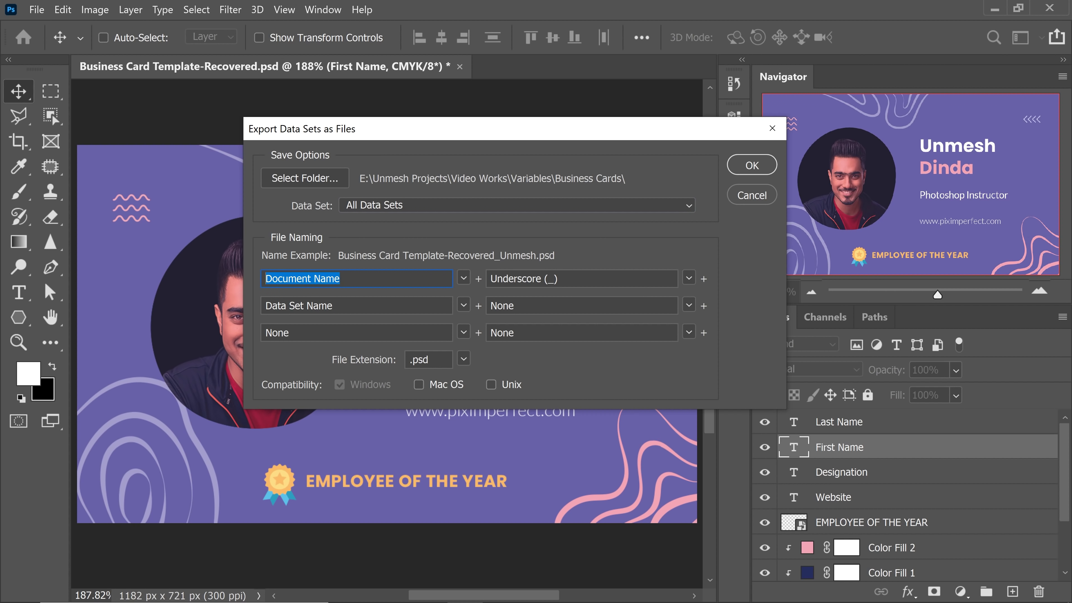
{"action": "left_click", "coordinate": [464, 279]}
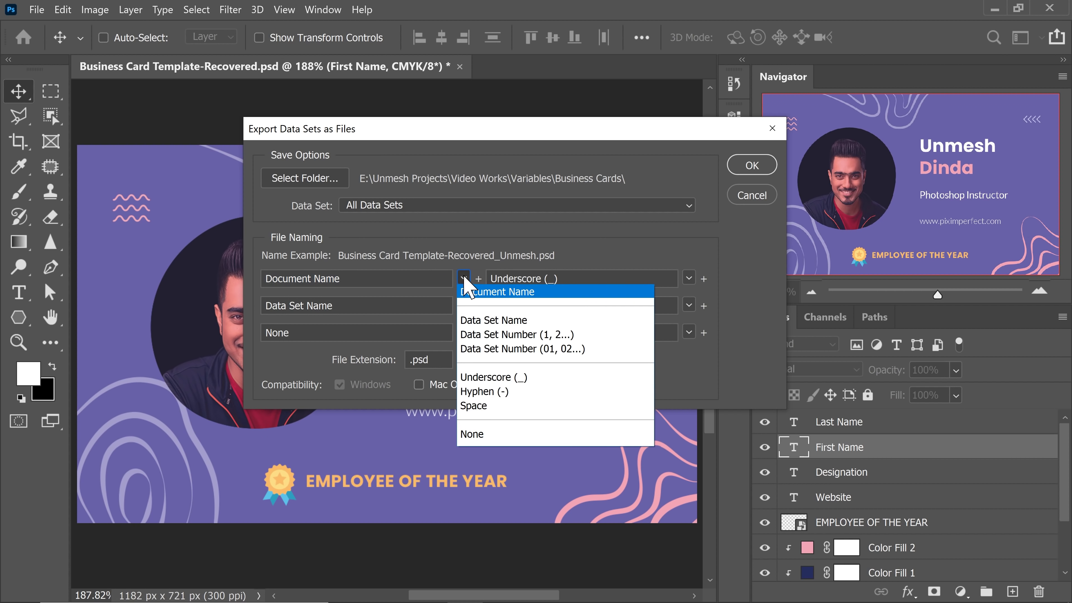
{"action": "left_click", "coordinate": [479, 325]}
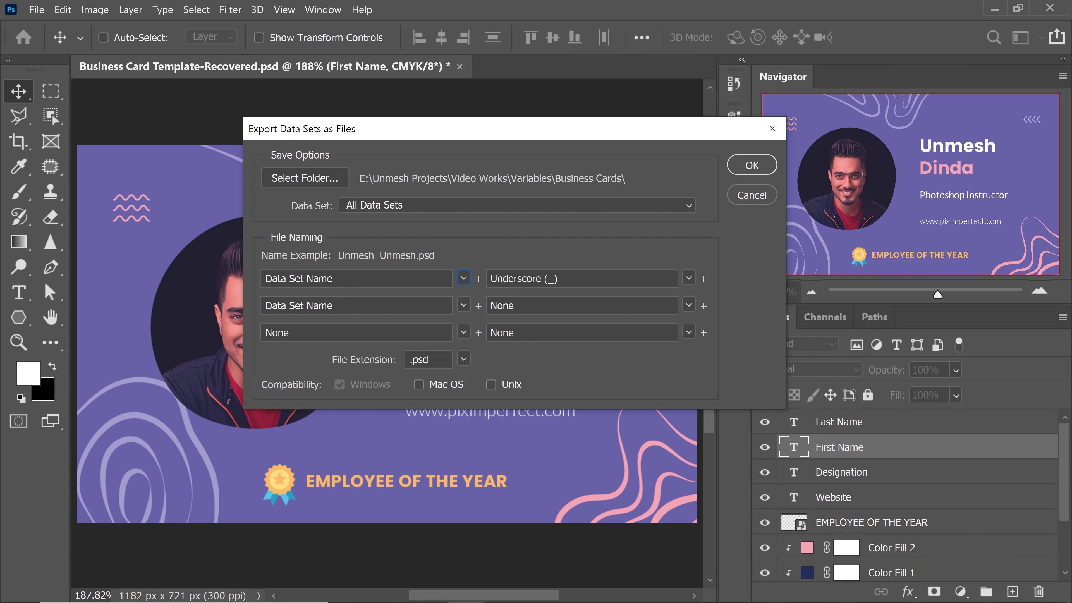
Step: Set the second file-name component to Data Set Number (1, 2...), keep the .psd extension and run the data set export
{"action": "left_click", "coordinate": [464, 306]}
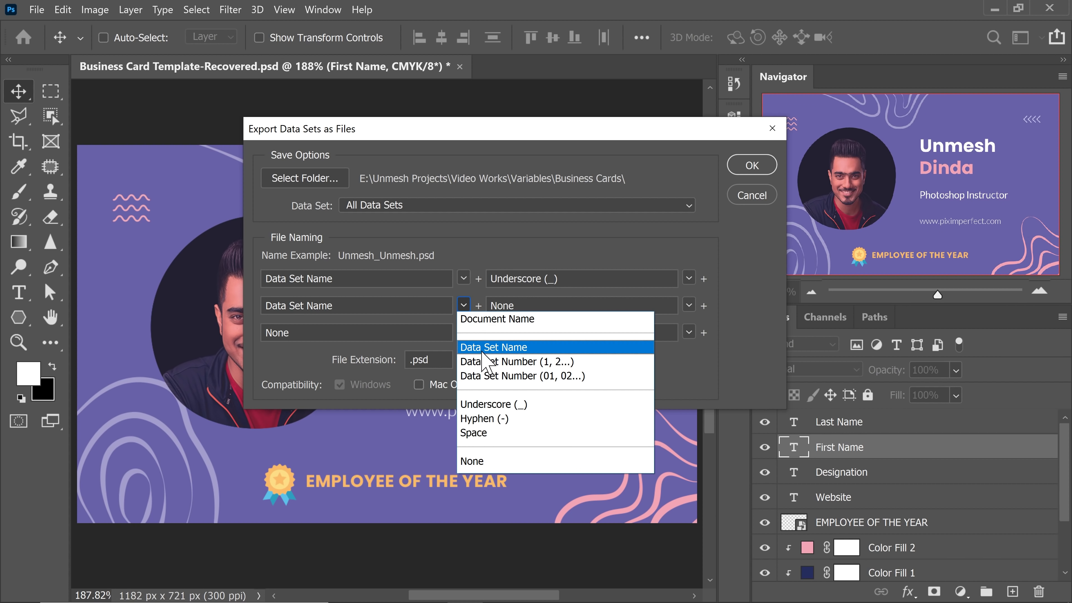
{"action": "left_click", "coordinate": [499, 361]}
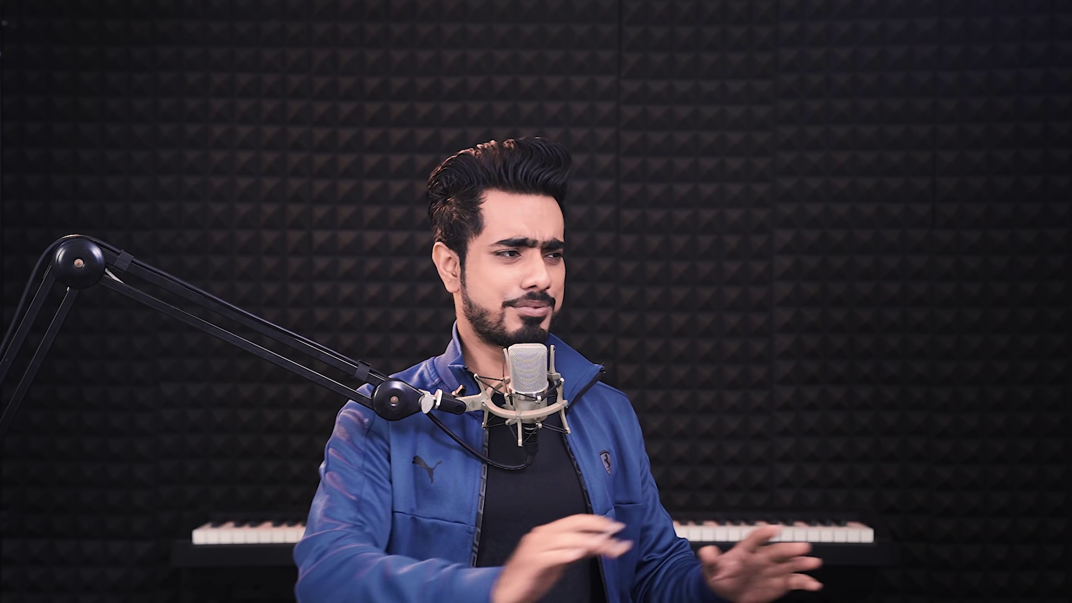
{"action": "left_click", "coordinate": [464, 359]}
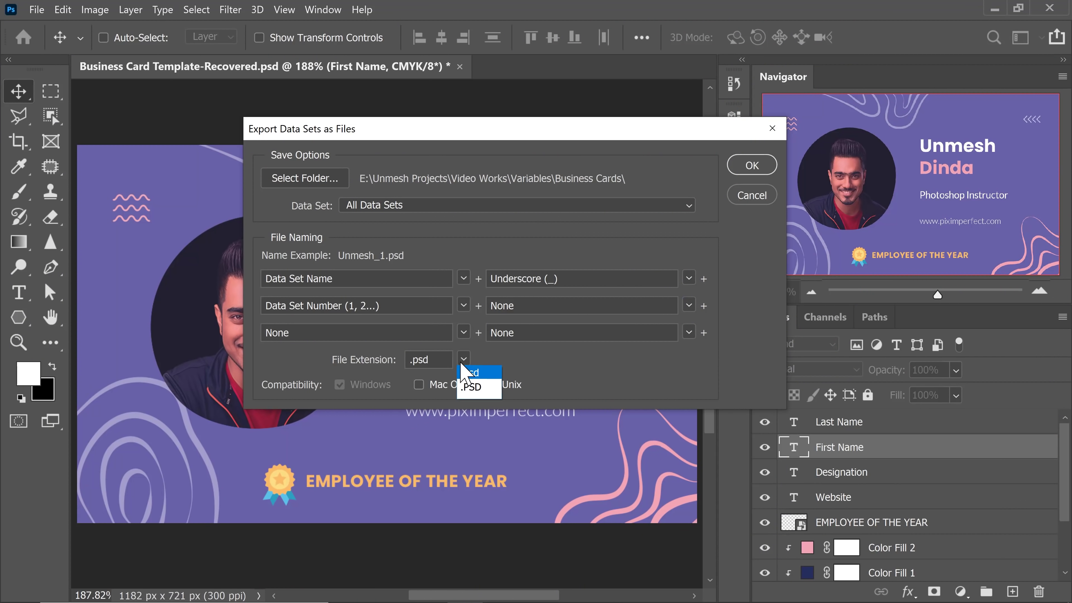
{"action": "left_click", "coordinate": [475, 375]}
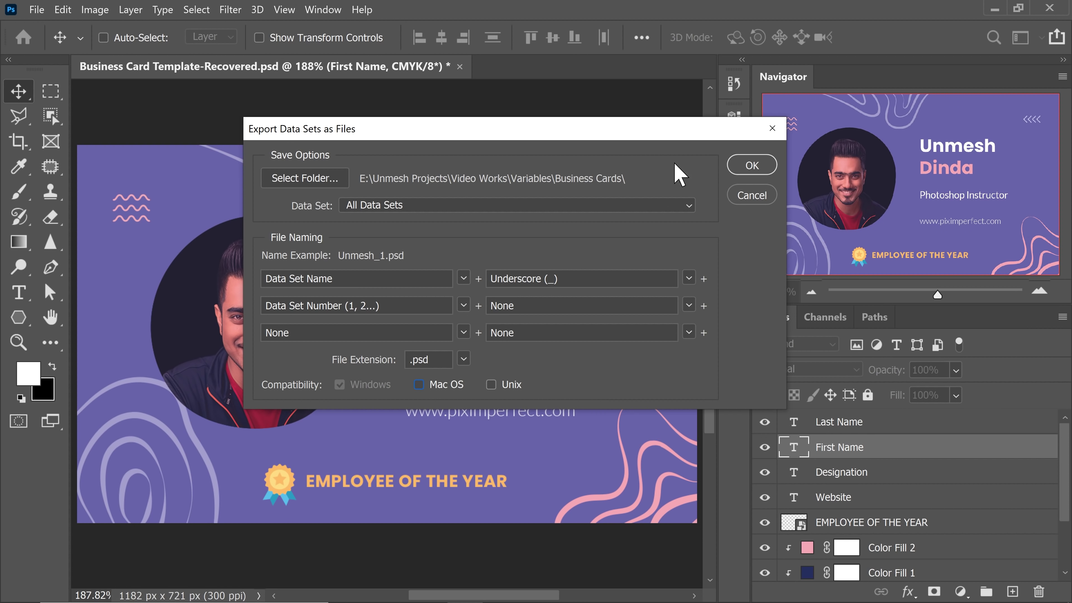
{"action": "left_click", "coordinate": [755, 166]}
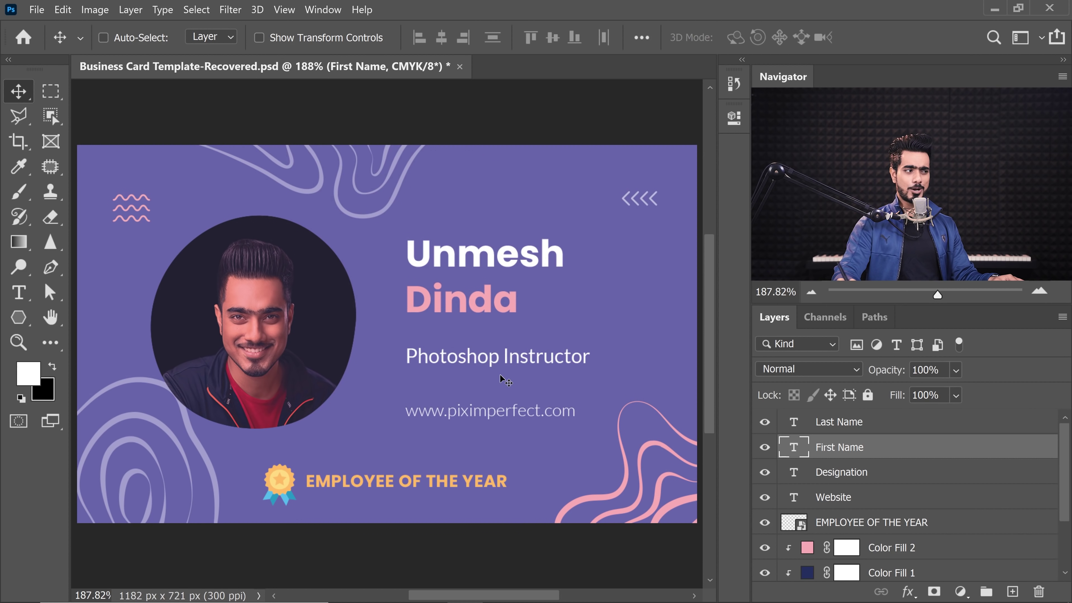
Step: Switch to File Explorer and open the Business Cards folder inside Variables to check the exported PSD files
{"action": "mouse_move", "coordinate": [485, 602]}
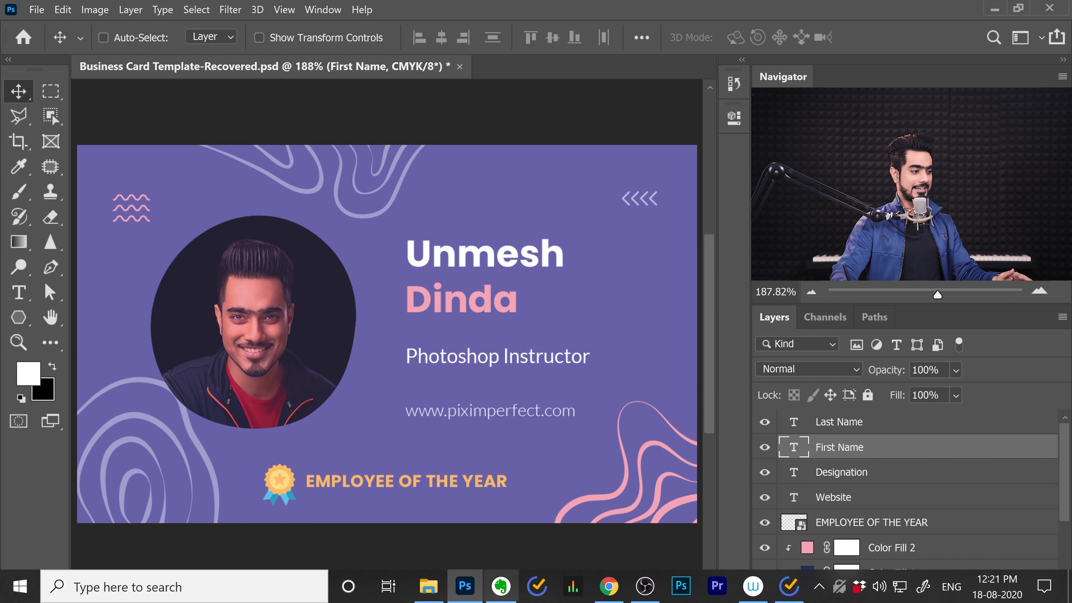
{"action": "left_click", "coordinate": [442, 597]}
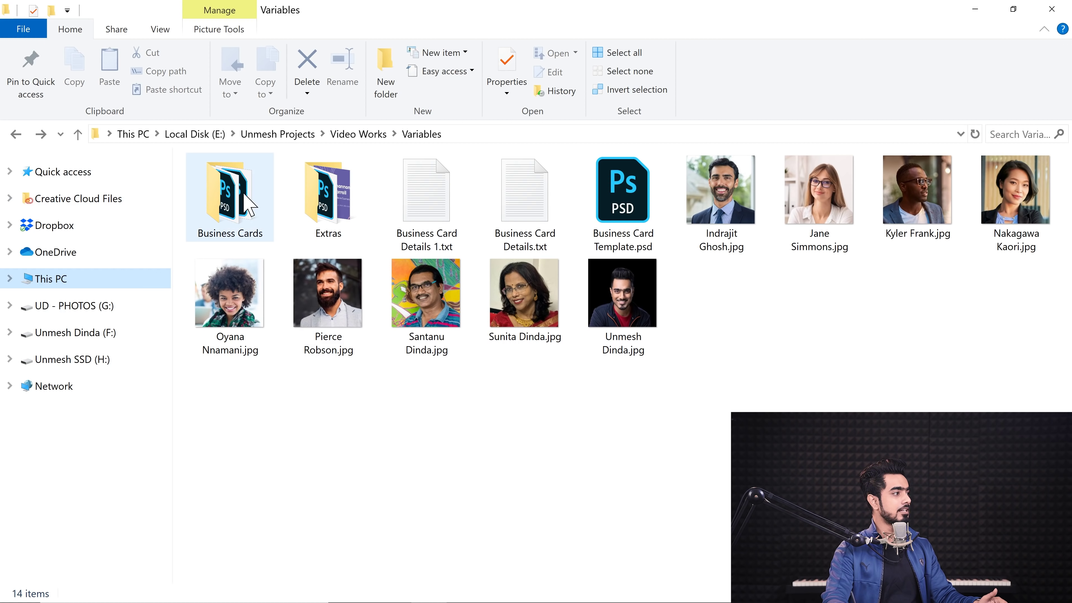
{"action": "double_click", "coordinate": [249, 203]}
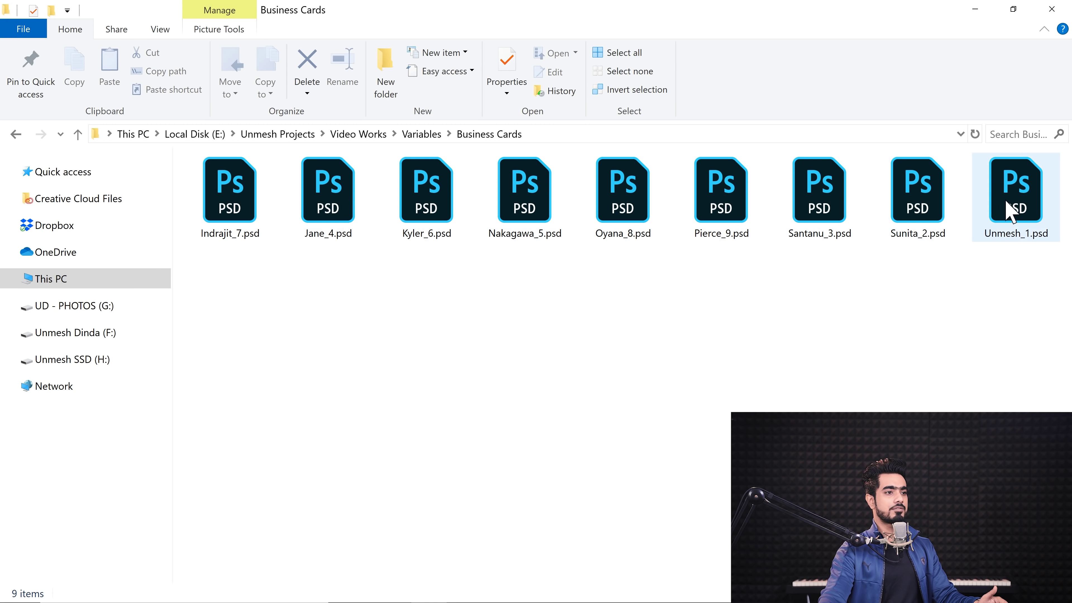
Step: Open the exported PSD of data set 6 to inspect the card at full view, close it and return to the exported files
{"action": "left_click", "coordinate": [439, 201]}
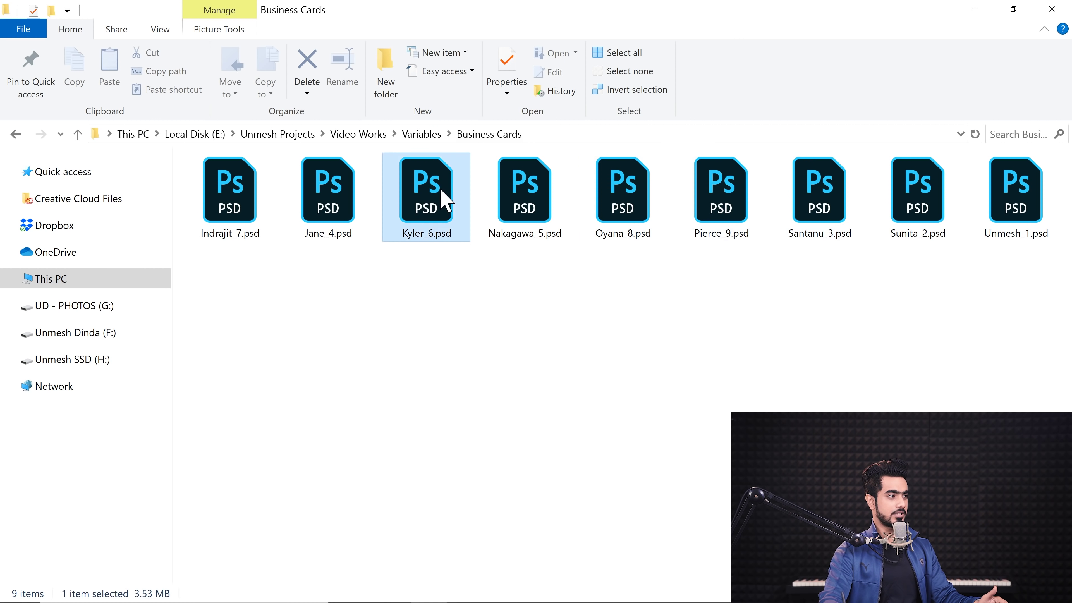
{"action": "double_click", "coordinate": [435, 220]}
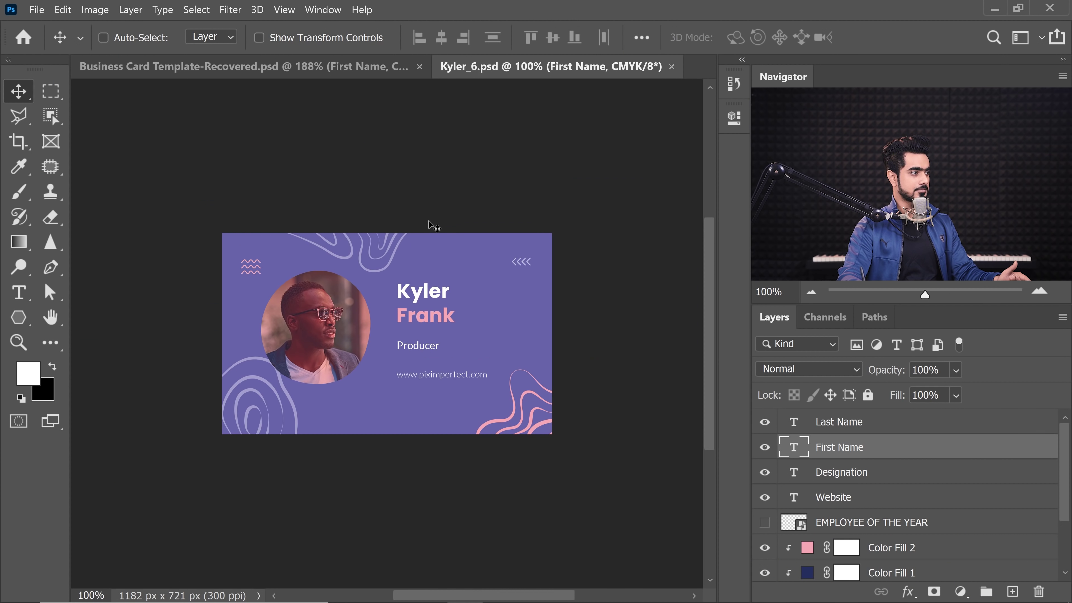
{"action": "key", "text": "ctrl+0"}
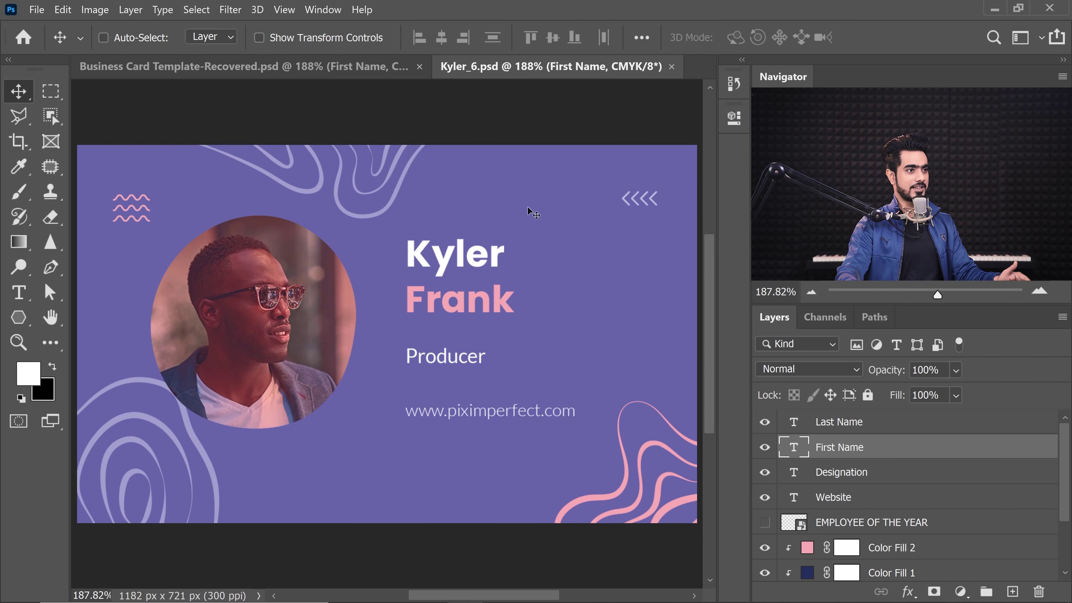
{"action": "left_click", "coordinate": [671, 66]}
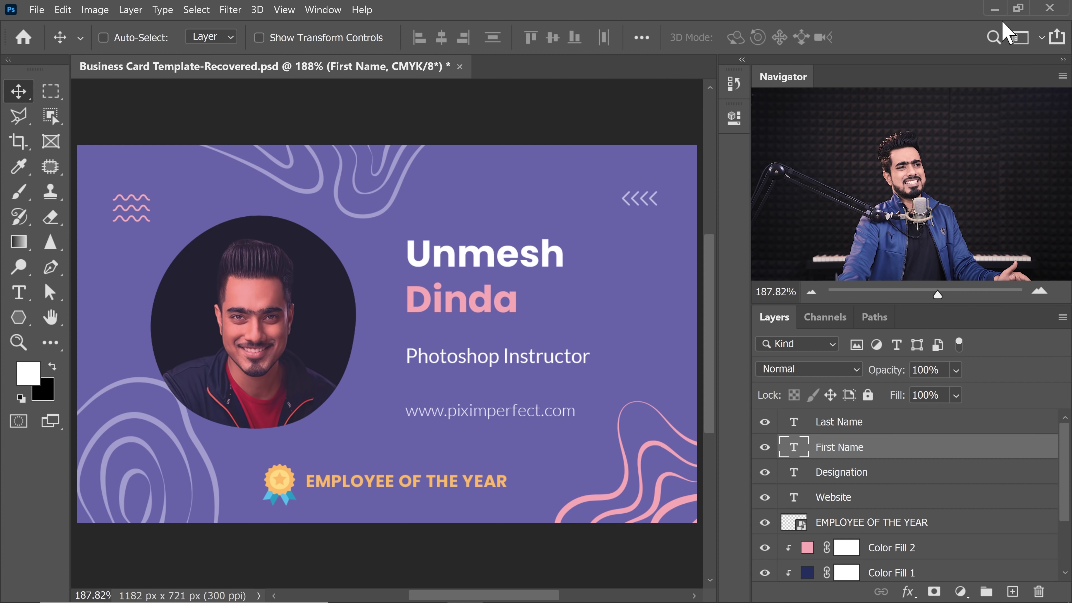
{"action": "left_click", "coordinate": [994, 9]}
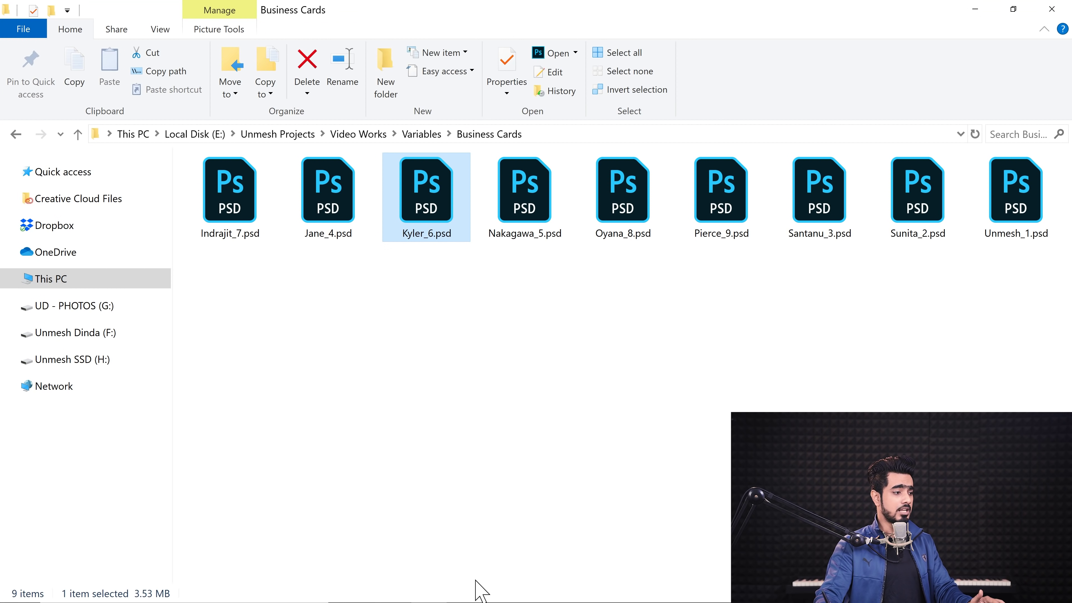
Step: Switch back to Photoshop, start the Image Processor script and choose the Business Cards folder as the source of images to process
{"action": "left_click", "coordinate": [465, 586]}
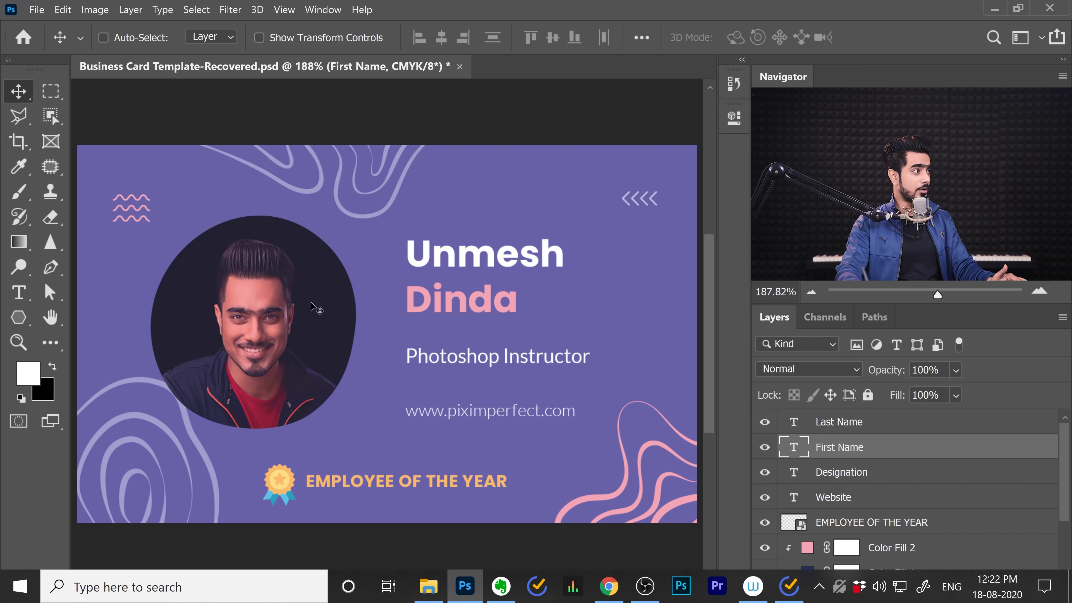
{"action": "left_click", "coordinate": [37, 9]}
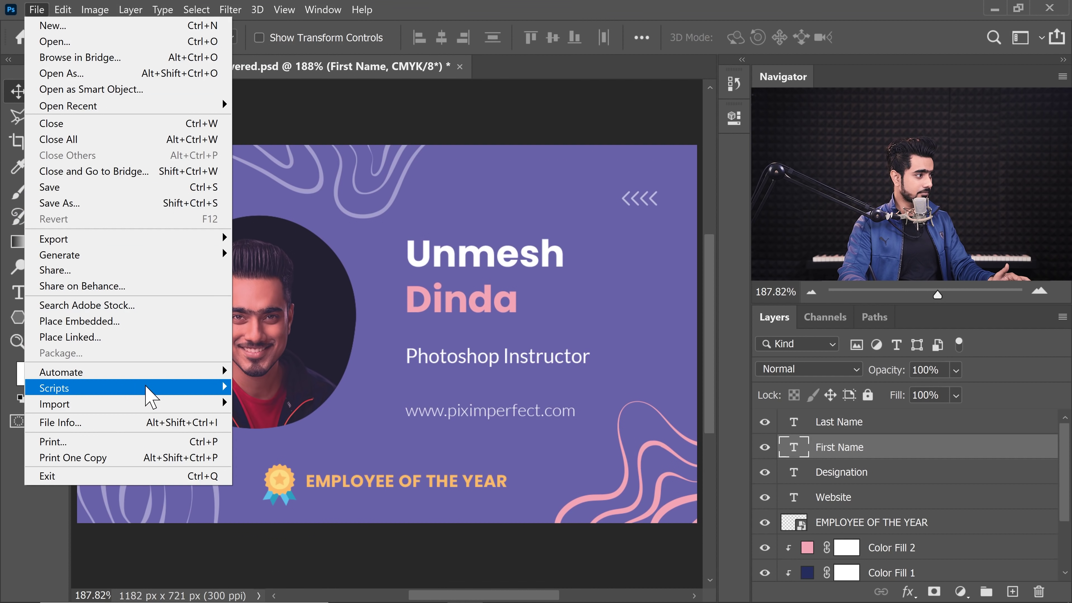
{"action": "mouse_move", "coordinate": [150, 389]}
{"action": "left_click", "coordinate": [270, 383]}
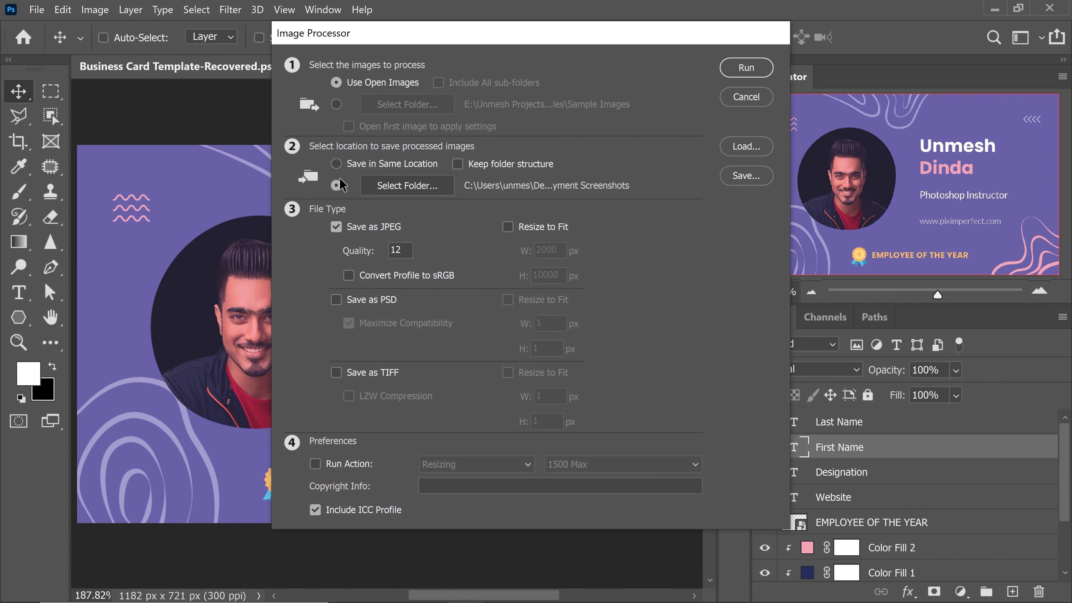
{"action": "left_click", "coordinate": [336, 104]}
{"action": "left_click", "coordinate": [337, 83]}
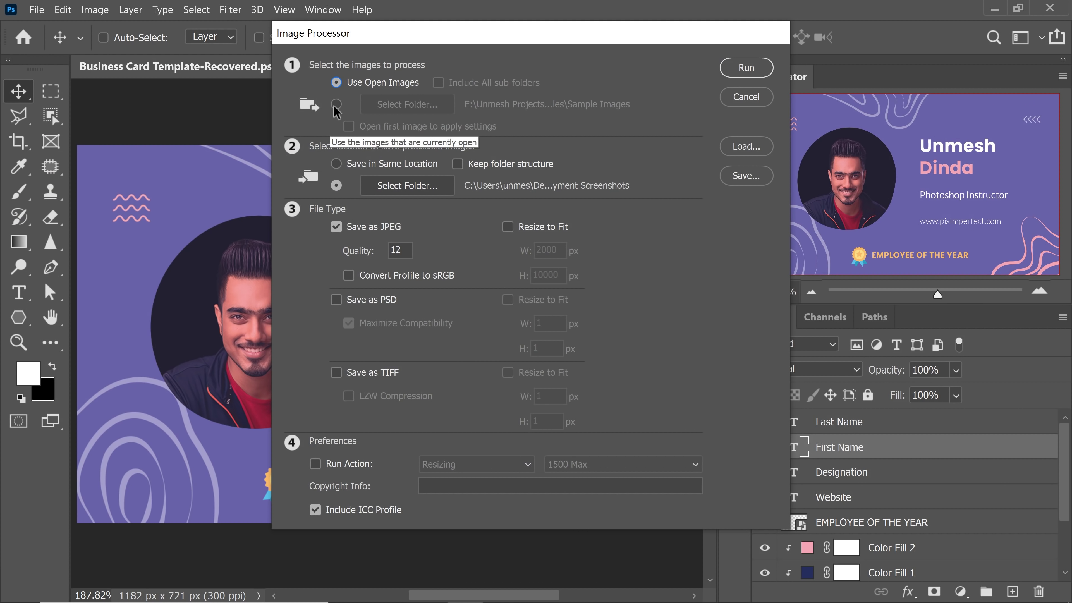
{"action": "left_click", "coordinate": [336, 104]}
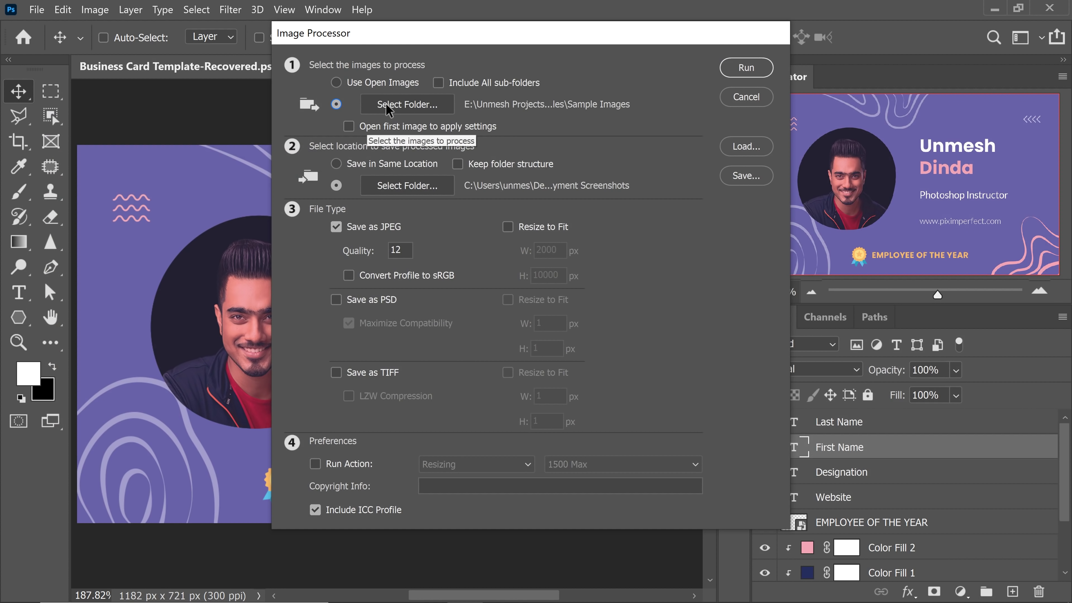
{"action": "left_click", "coordinate": [395, 106]}
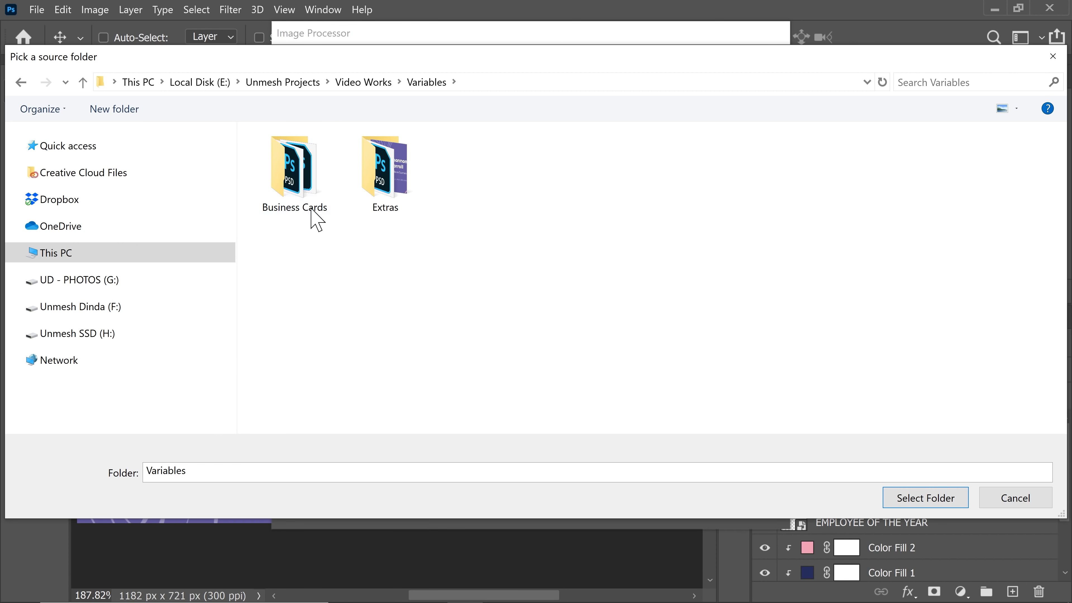
{"action": "double_click", "coordinate": [306, 181]}
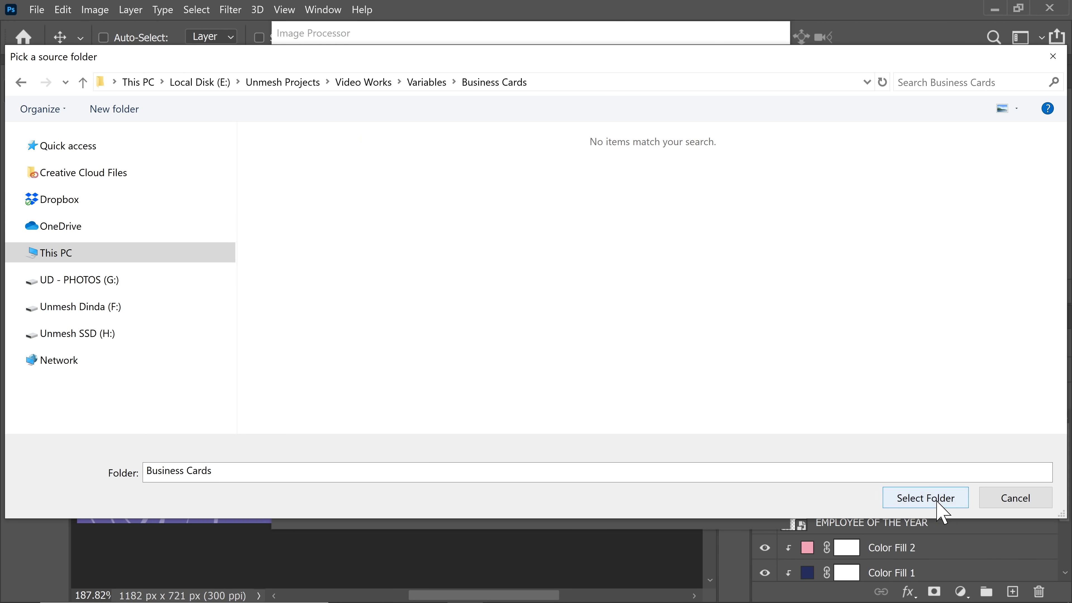
{"action": "left_click", "coordinate": [927, 498]}
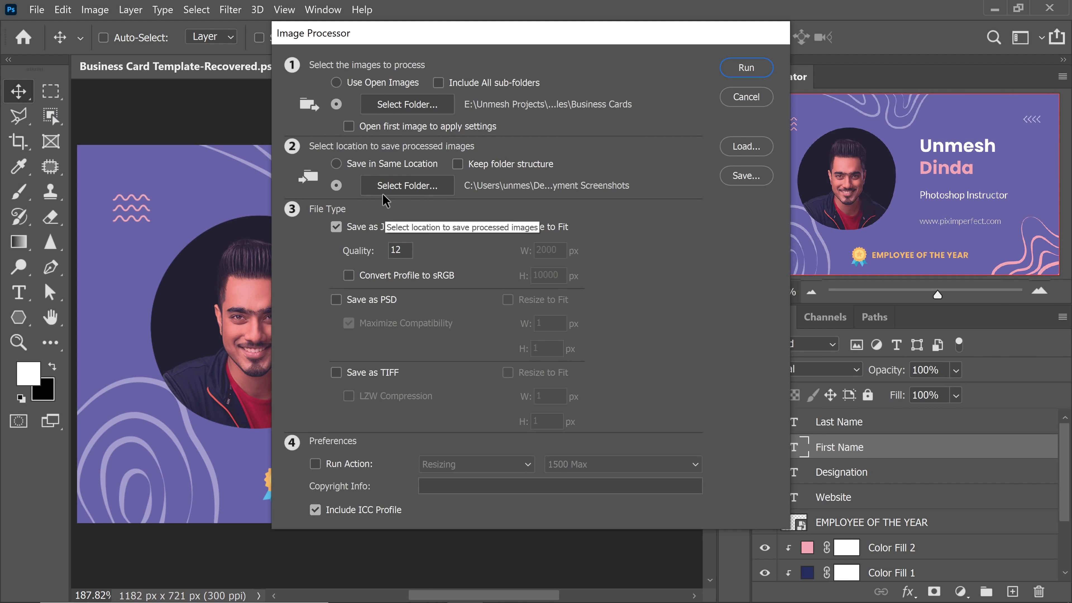
Step: Set the Image Processor to save in the same location with only JPEG as the file type, and run it
{"action": "left_click", "coordinate": [336, 163]}
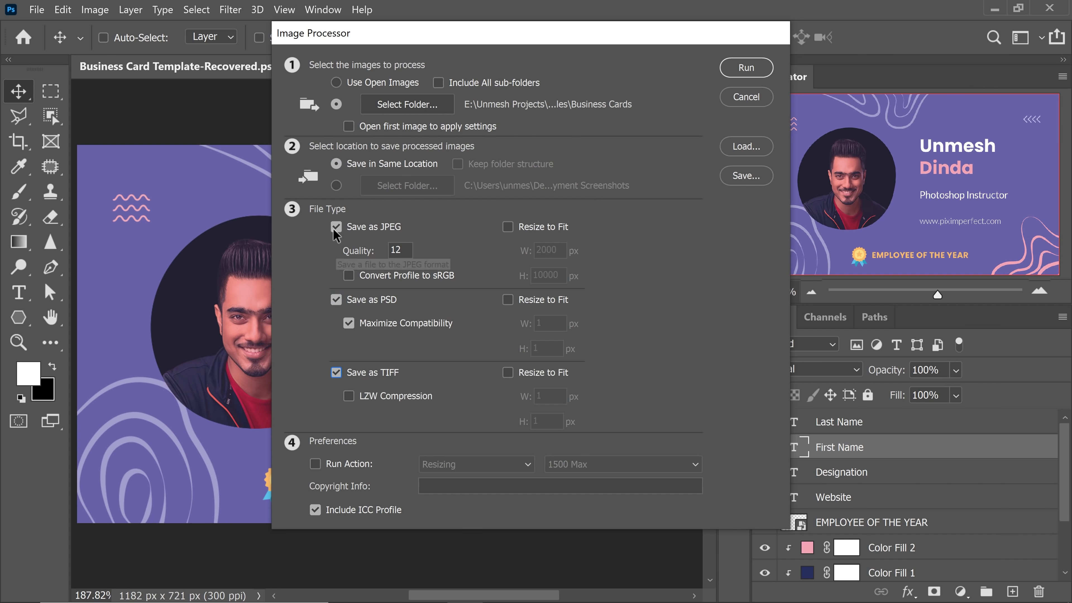
{"action": "left_click", "coordinate": [336, 301]}
{"action": "left_click", "coordinate": [337, 373]}
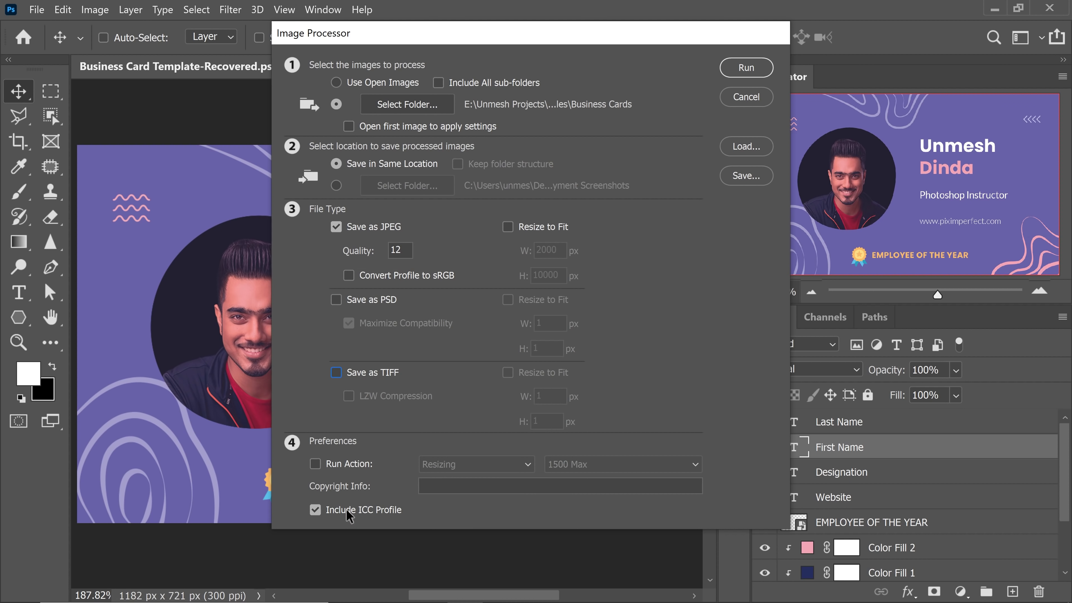
{"action": "left_click", "coordinate": [747, 69]}
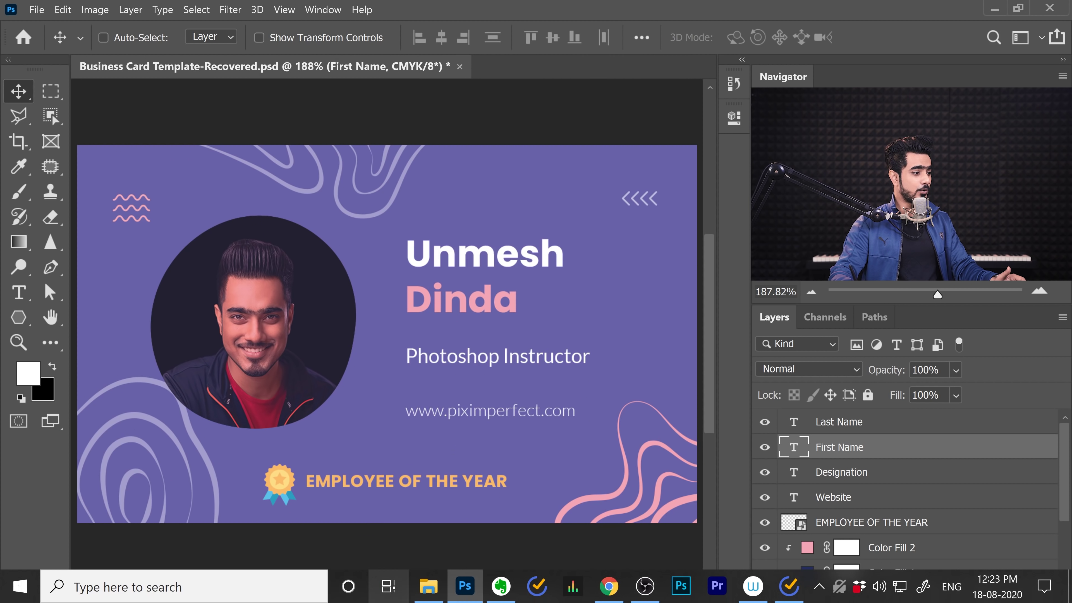
Step: Switch to the Business Cards folder in File Explorer and open its JPEG subfolder to check the converted cards
{"action": "left_click", "coordinate": [428, 586]}
{"action": "left_click", "coordinate": [443, 502]}
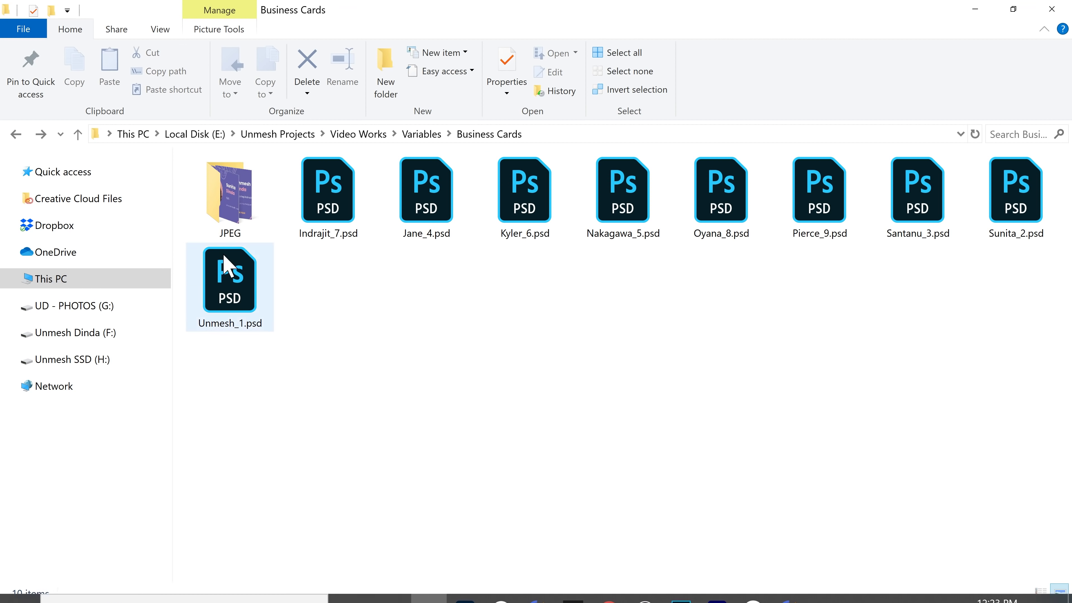
{"action": "left_click", "coordinate": [245, 207]}
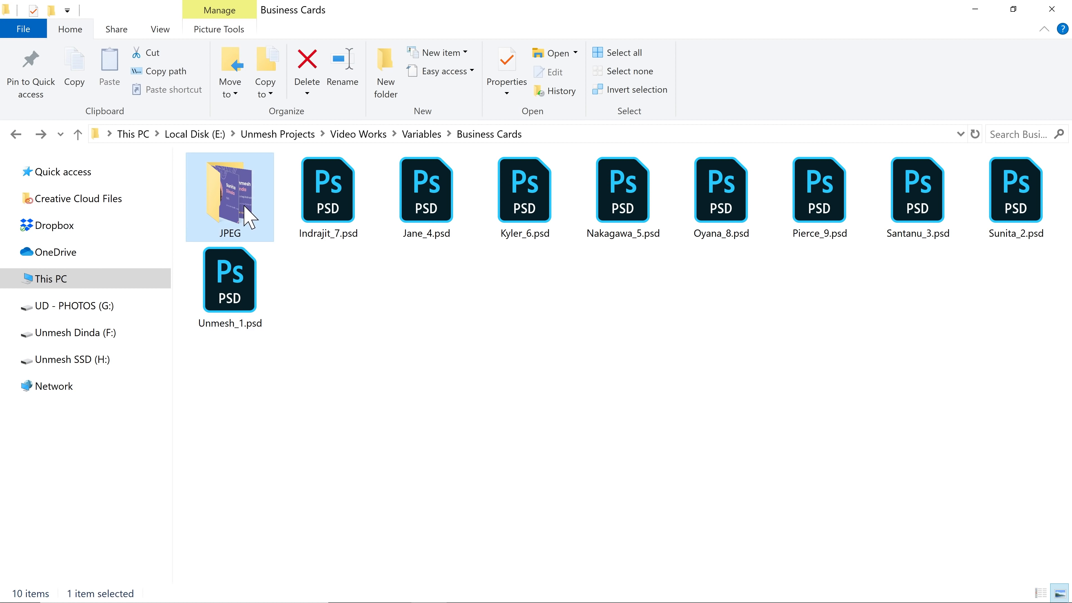
{"action": "double_click", "coordinate": [246, 214]}
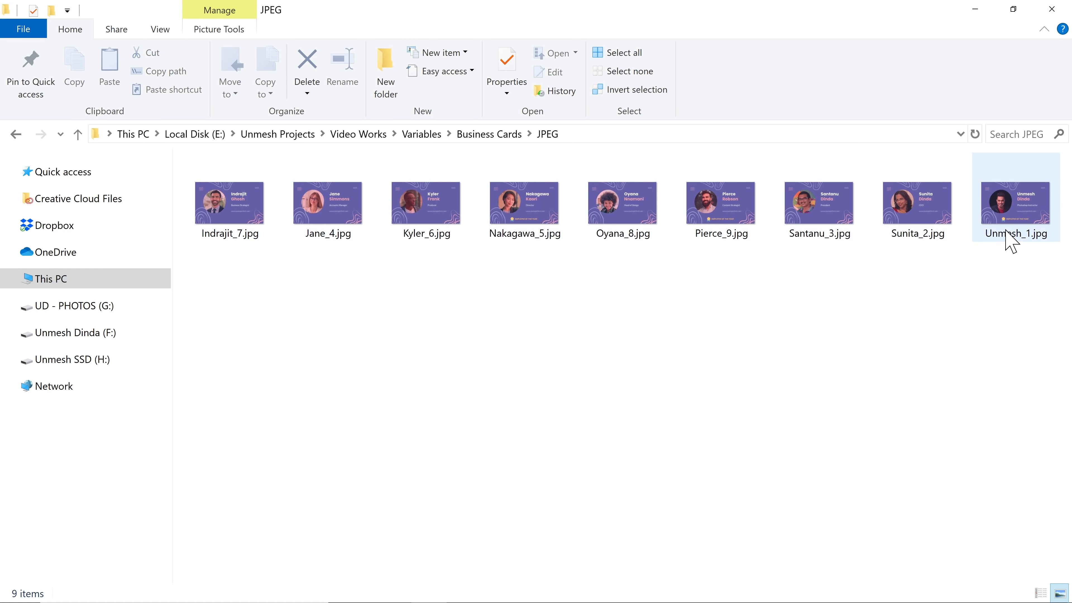